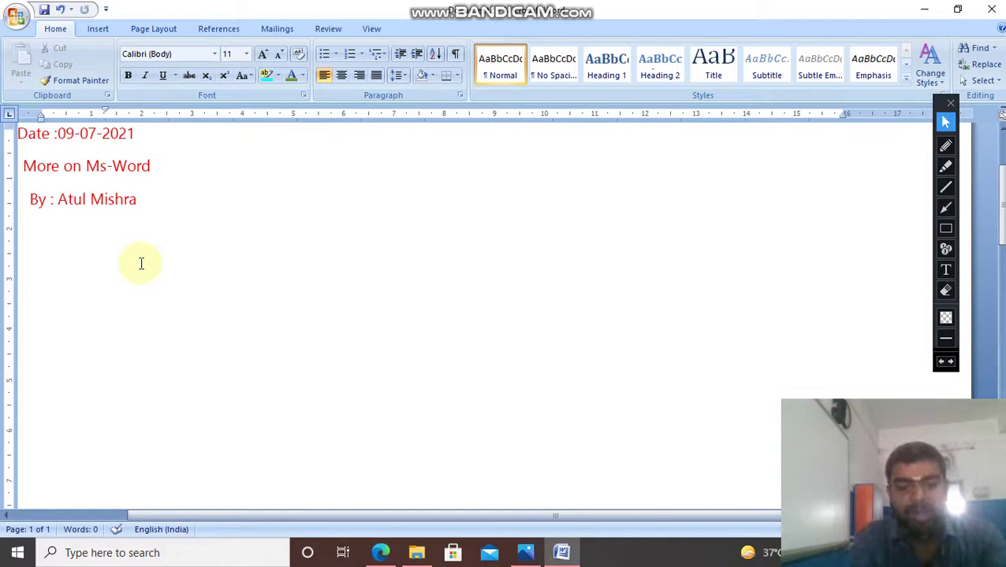
Step: Enter the opening text "Army public school is in cantt varanasi" on the empty line of the document
{"action": "type", "text": "A"}
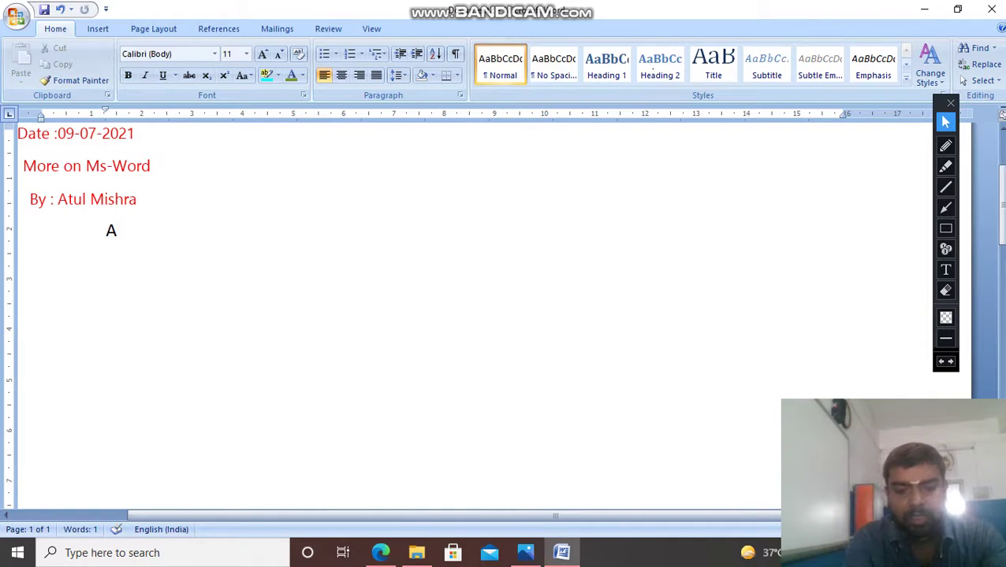
{"action": "type", "text": "rmy pub"}
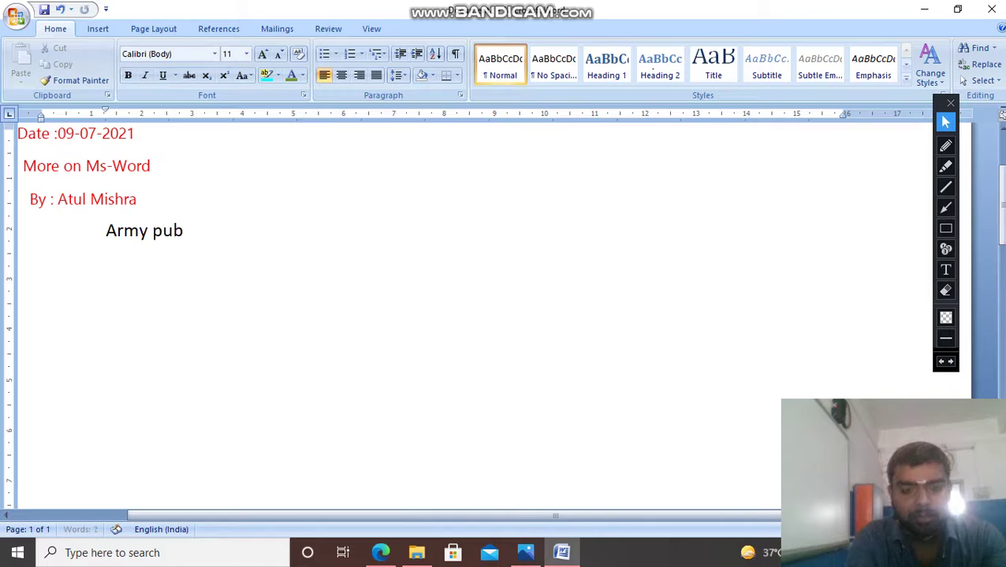
{"action": "type", "text": "lic sc"}
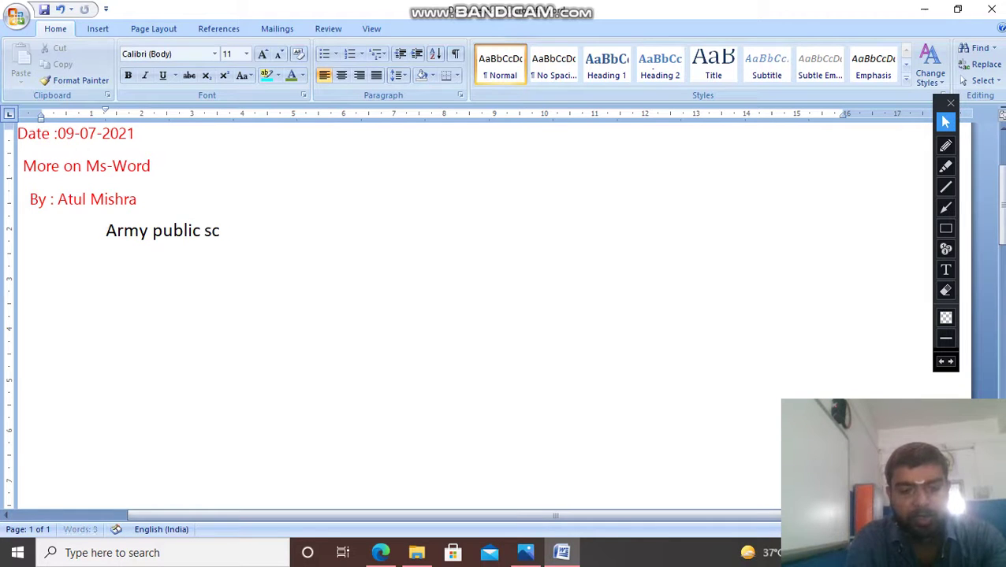
{"action": "type", "text": "hool "}
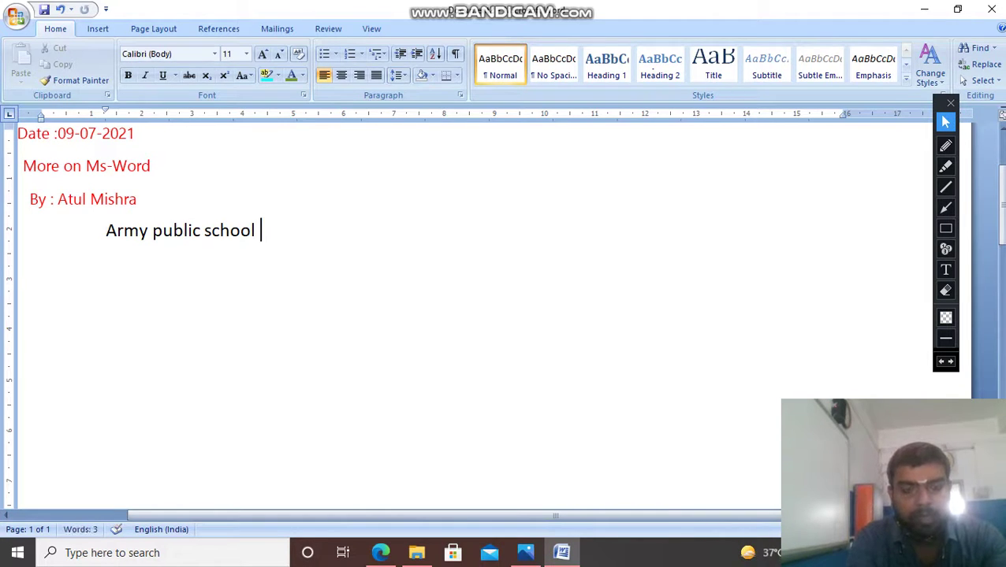
{"action": "type", "text": "is in can"}
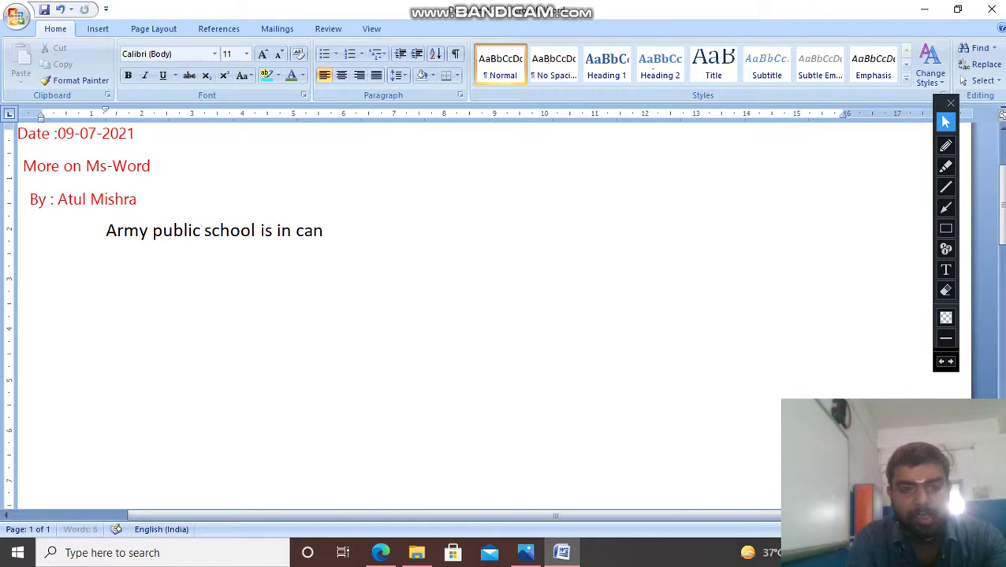
{"action": "type", "text": "tt var"}
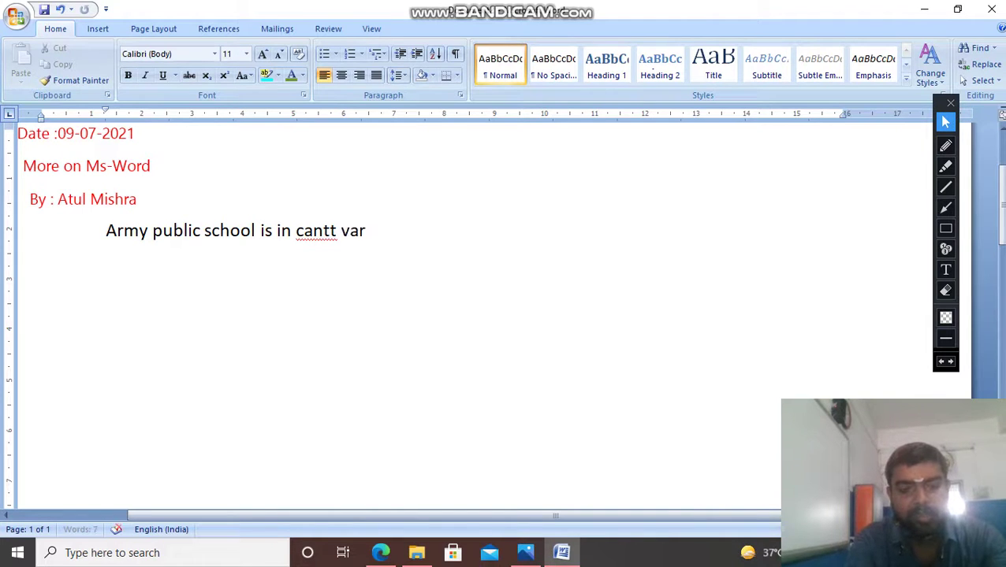
{"action": "type", "text": "anasi"}
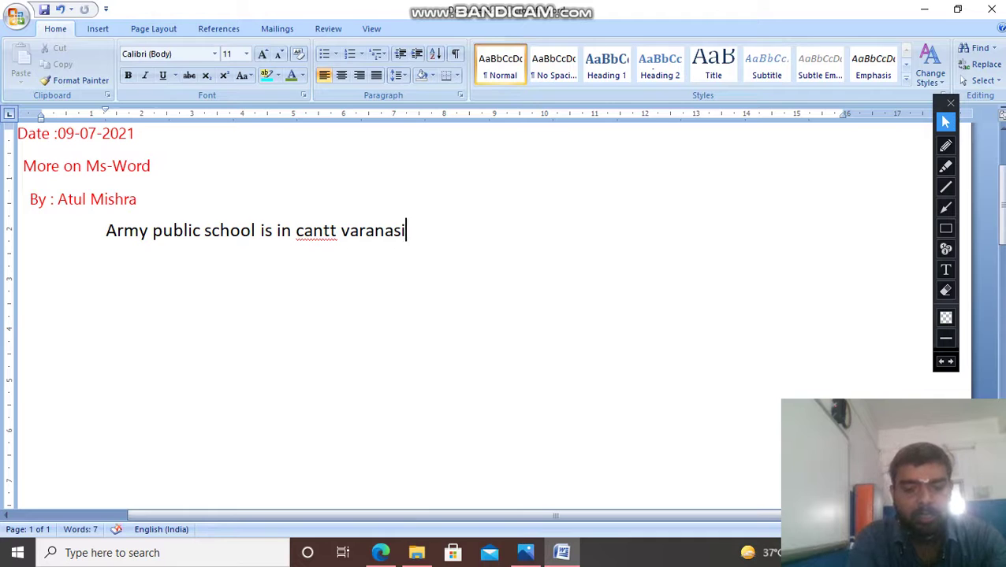
Step: Continue the sentence directly after the city name with ",it is the best school"
{"action": "type", "text": ",it"}
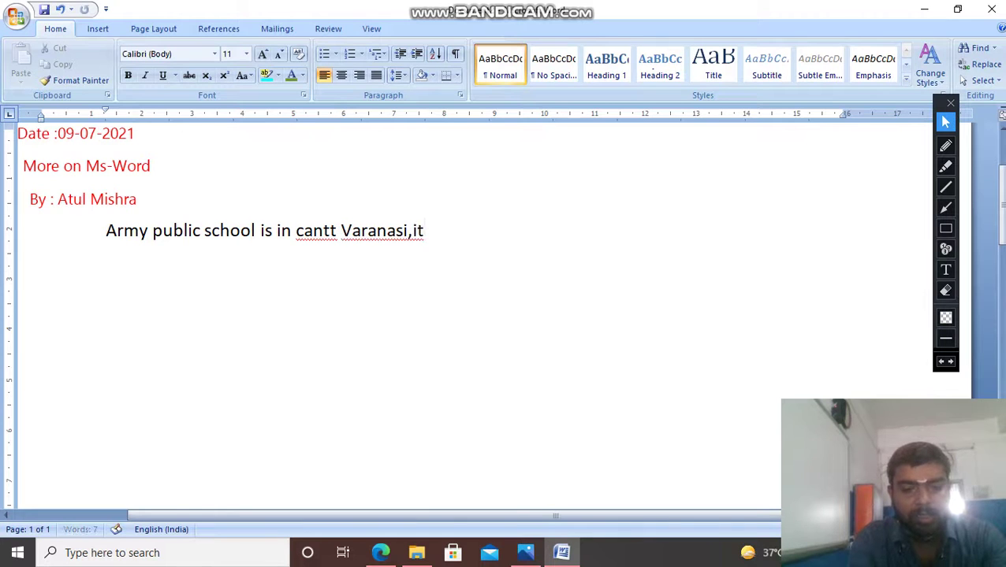
{"action": "type", "text": " is he"}
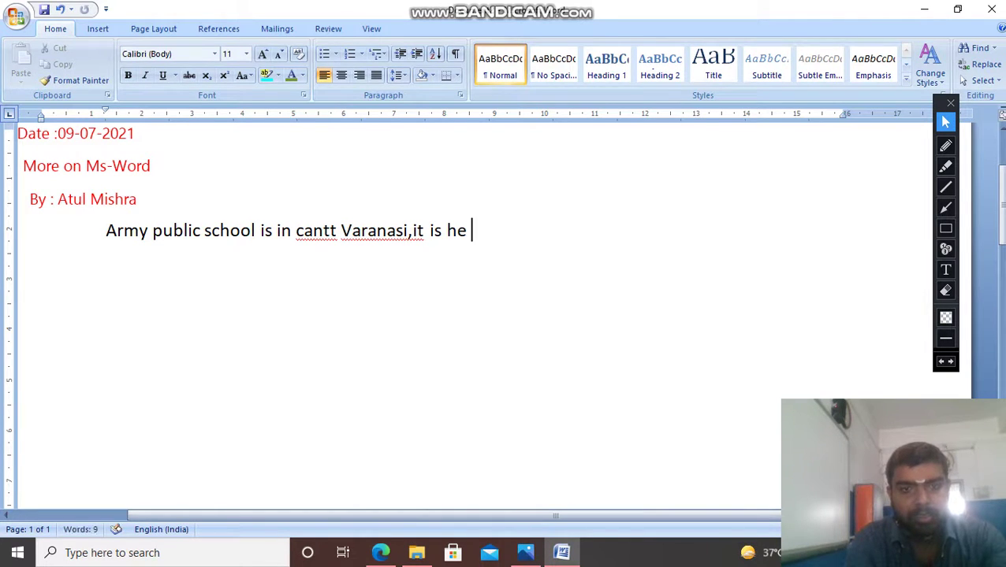
{"action": "key", "text": "BackSpace"}
{"action": "key", "text": "BackSpace"}
{"action": "key", "text": "BackSpace"}
{"action": "type", "text": "the"}
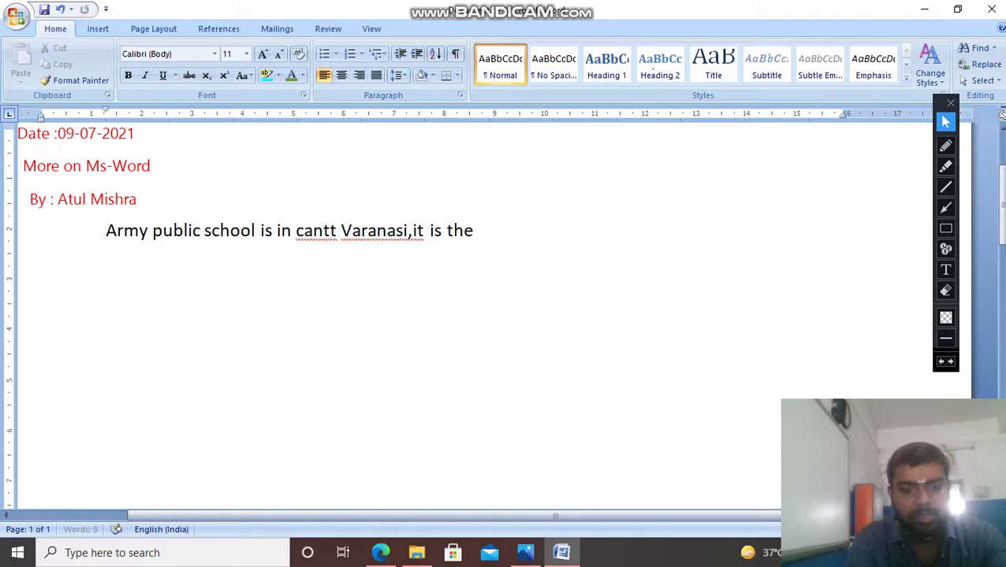
{"action": "type", "text": " best"}
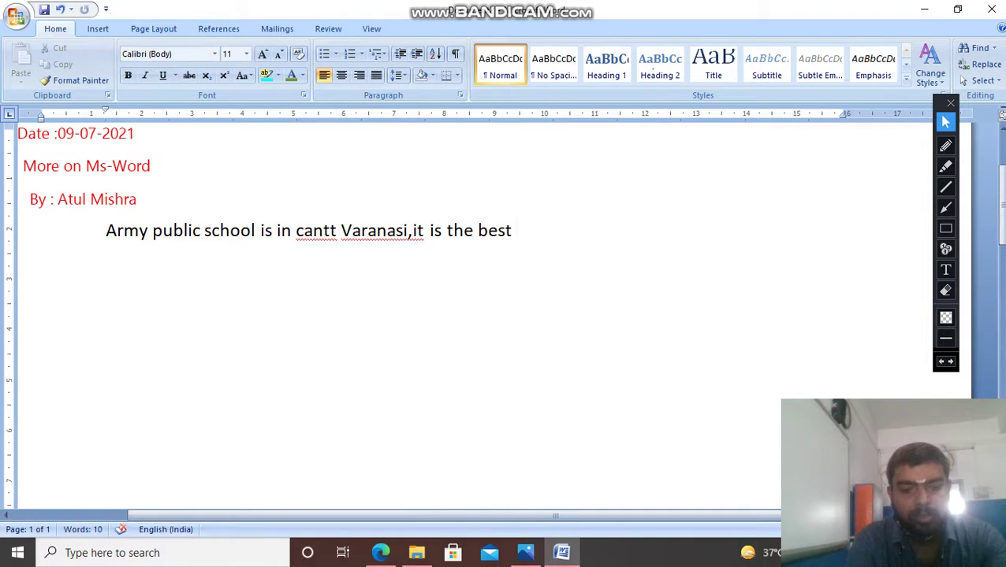
{"action": "type", "text": " scoo"}
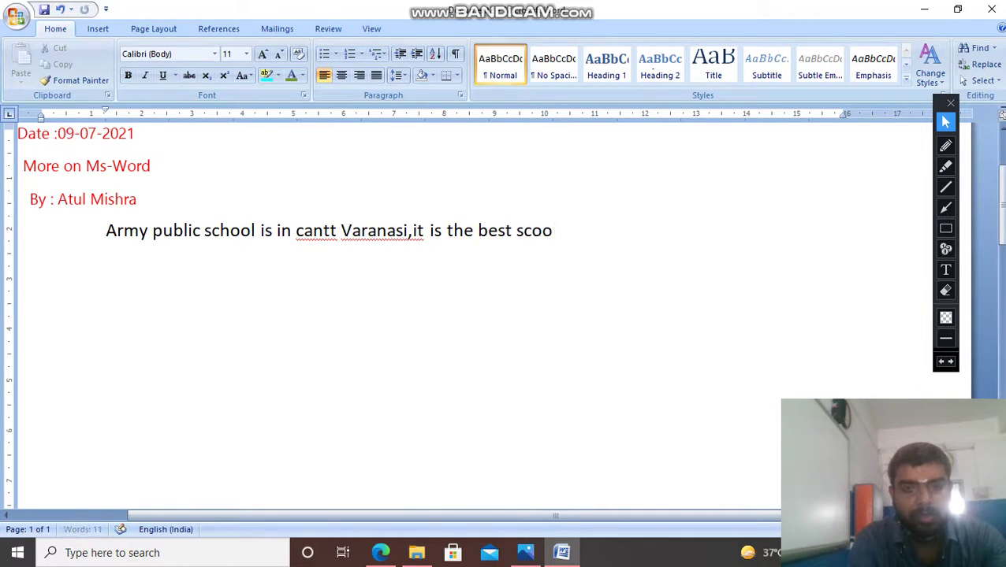
{"action": "key", "text": "BackSpace"}
{"action": "key", "text": "BackSpace"}
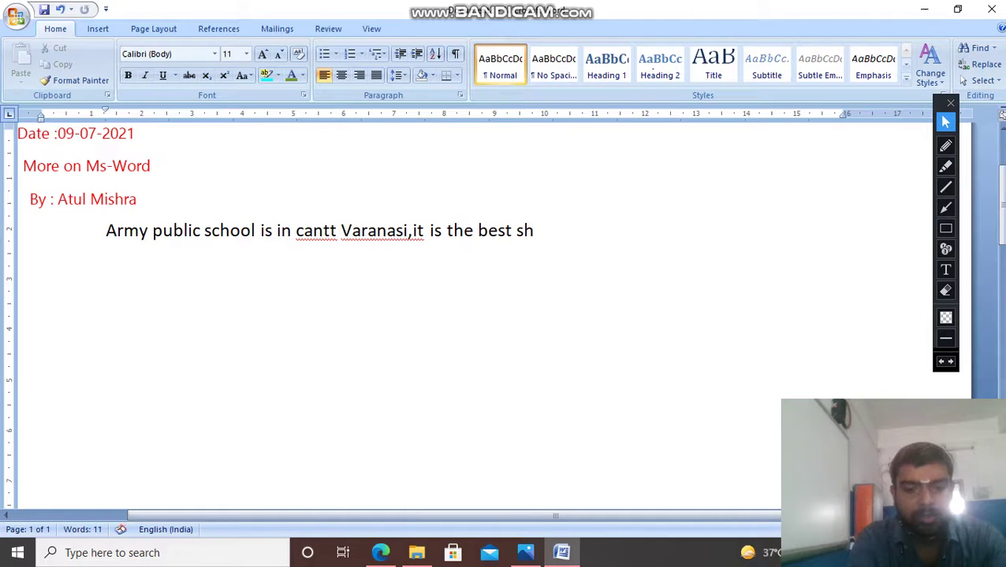
{"action": "key", "text": "BackSpace"}
{"action": "type", "text": "ch"}
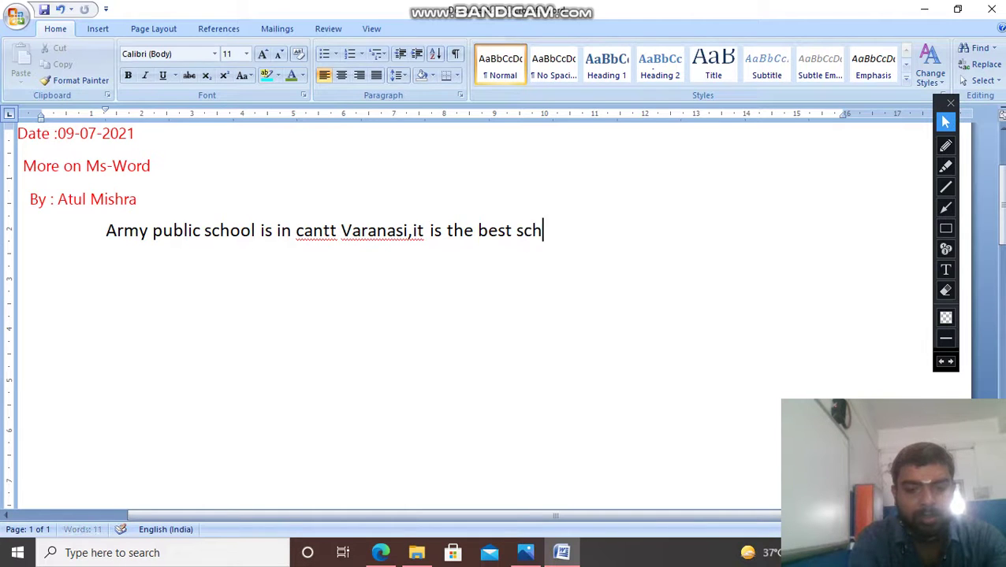
{"action": "type", "text": "ool "}
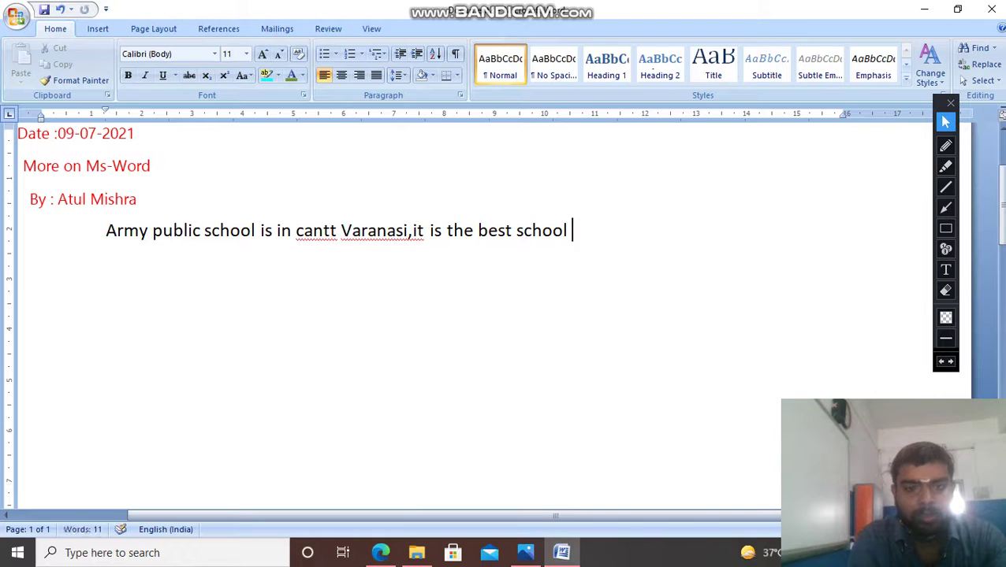
Step: Extend the sentence with "for the education of the child and"
{"action": "type", "text": "for t"}
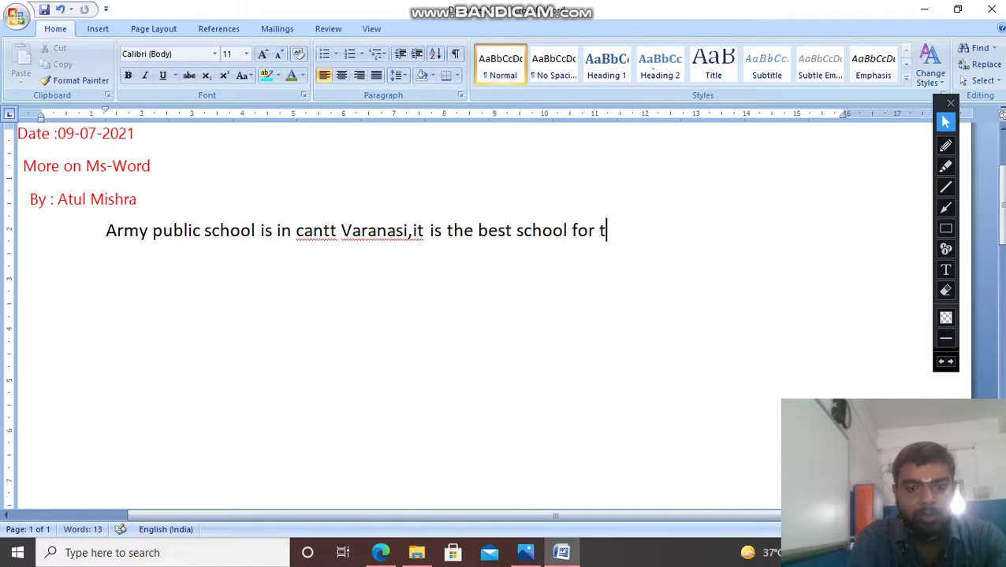
{"action": "key", "text": "BackSpace"}
{"action": "type", "text": "the edu"}
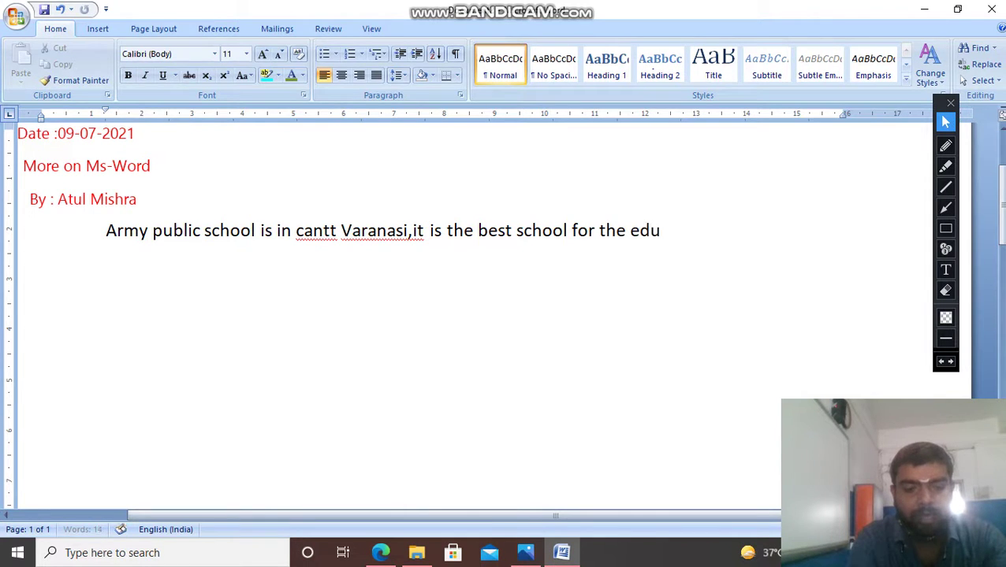
{"action": "type", "text": "cation of"}
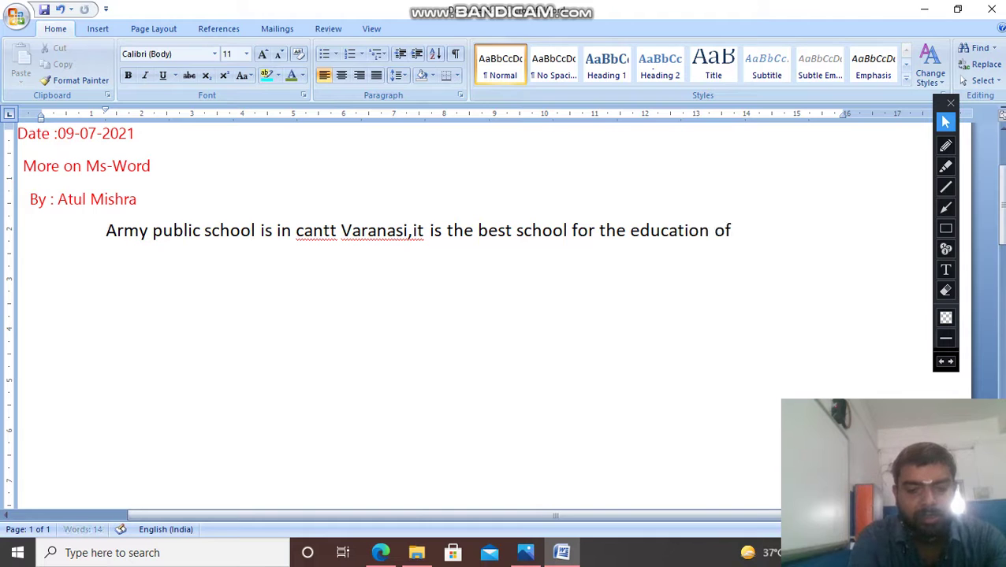
{"action": "type", "text": " the chil"}
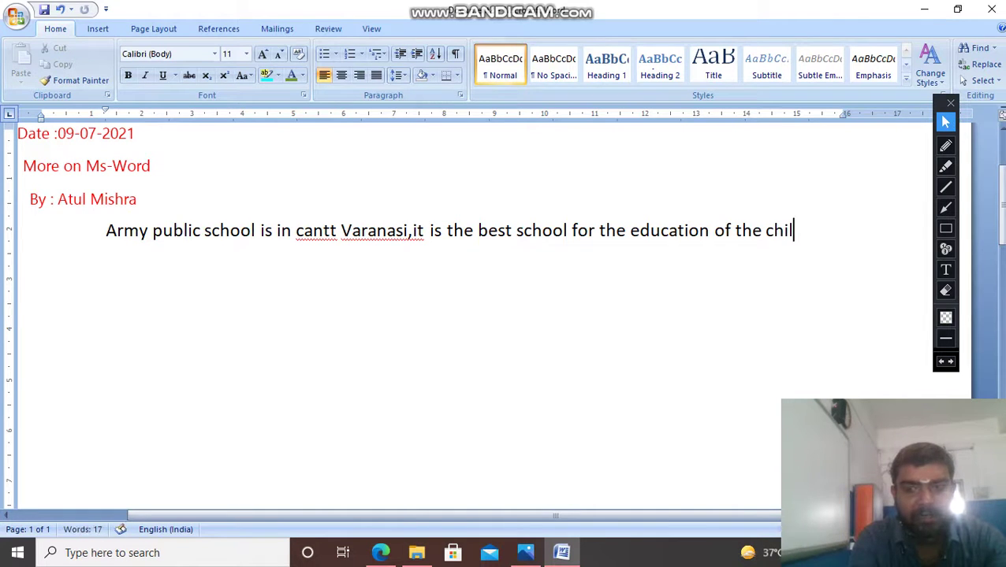
{"action": "type", "text": "d and t"}
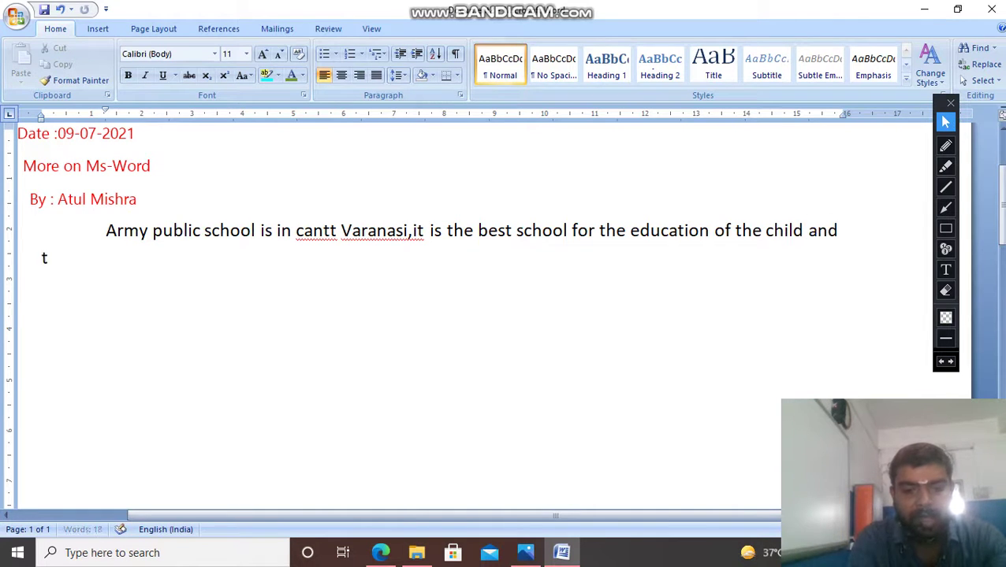
Step: Finish the sentence with "the environment is also very good and fresh ."
{"action": "type", "text": "h eenvironment "}
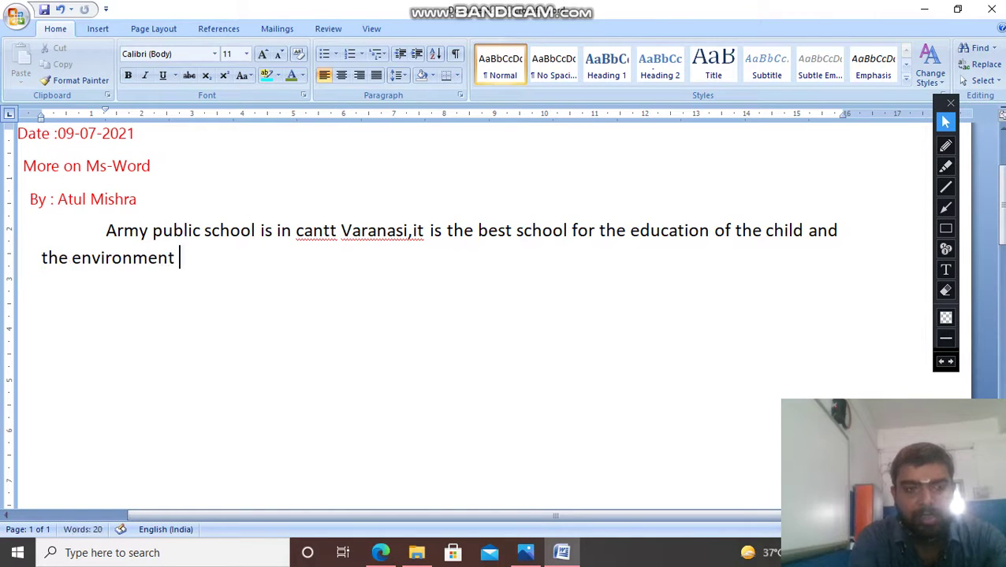
{"action": "type", "text": "is also very"}
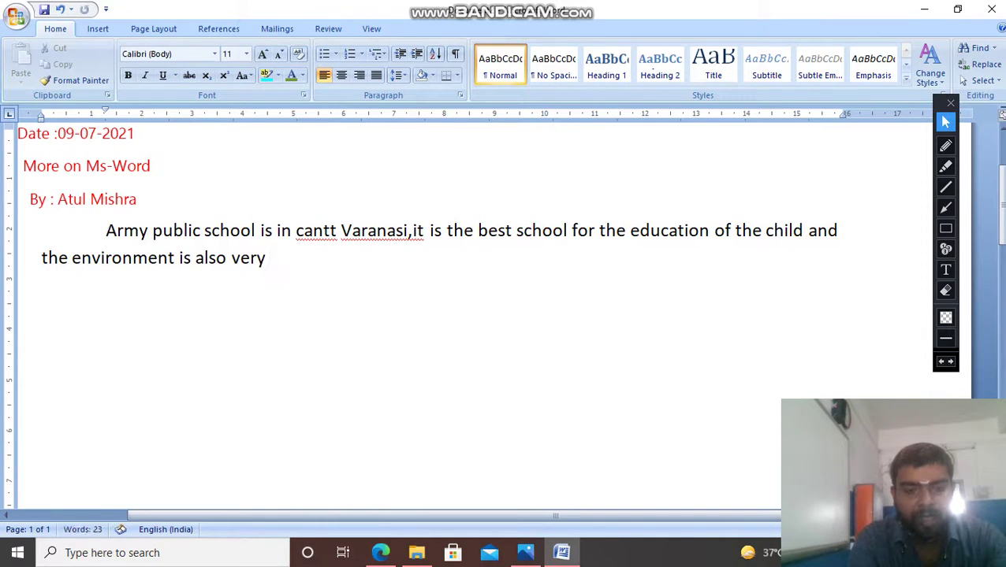
{"action": "type", "text": " good"}
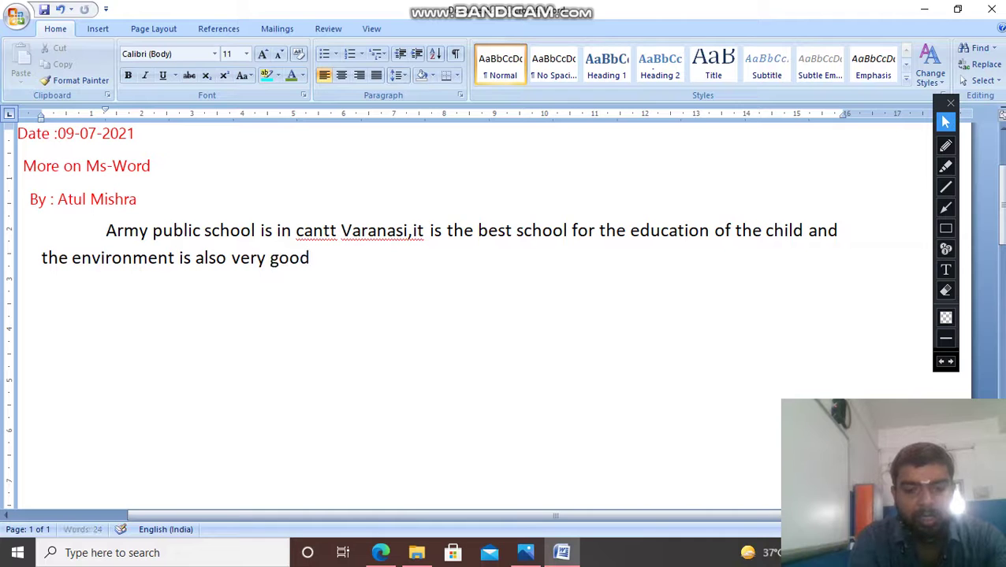
{"action": "type", "text": " and h"}
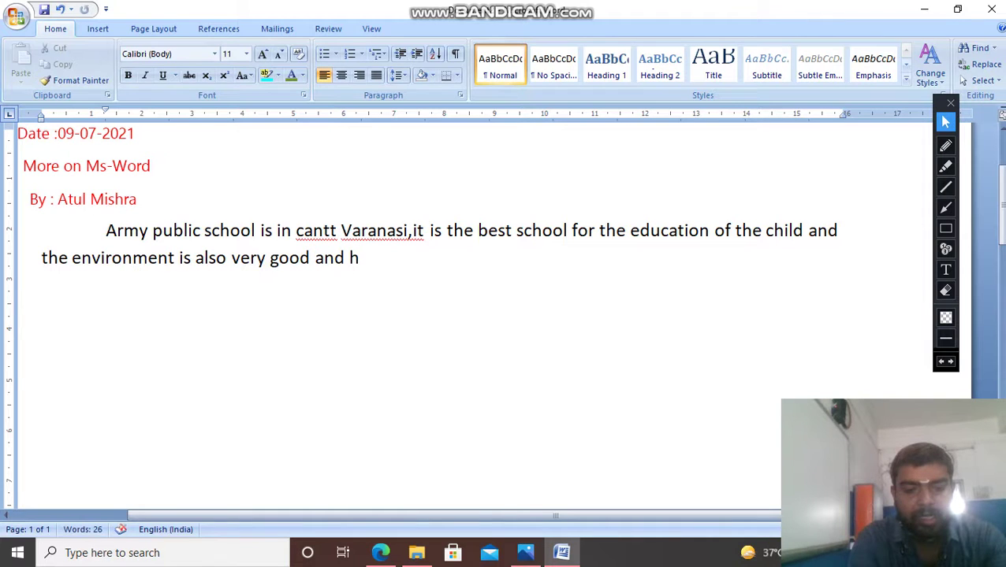
{"action": "type", "text": "ea"}
{"action": "key", "text": "BackSpace"}
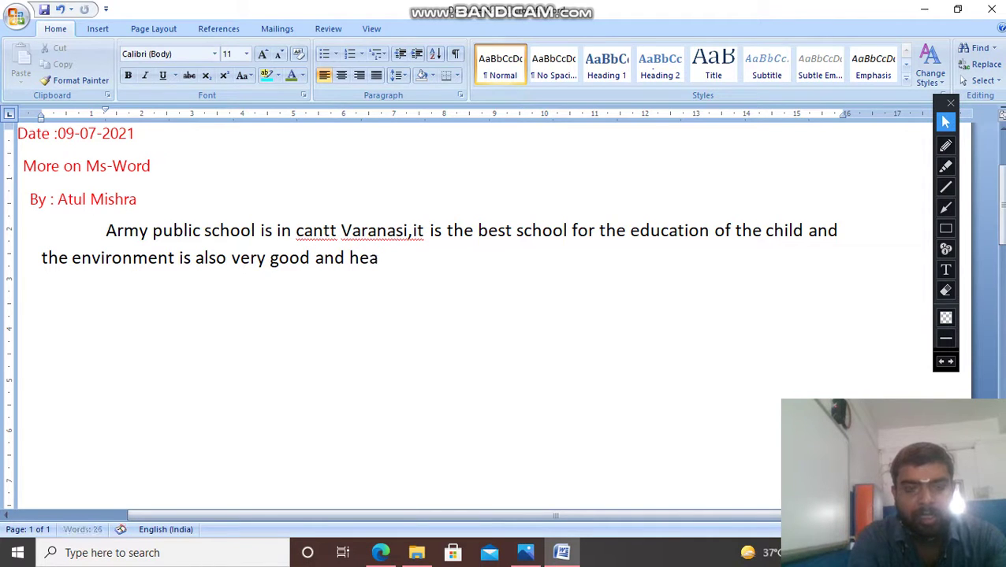
{"action": "key", "text": "BackSpace"}
{"action": "type", "text": "fress"}
{"action": "key", "text": "BackSpace"}
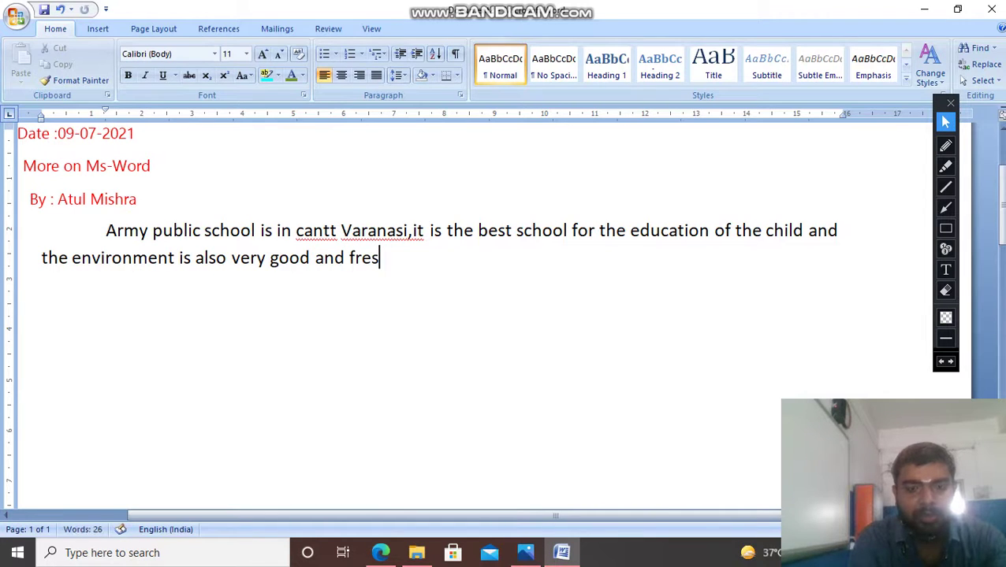
{"action": "type", "text": "h"}
{"action": "key", "text": "BackSpace"}
{"action": "key", "text": "BackSpace"}
{"action": "key", "text": "BackSpace"}
{"action": "key", "text": "BackSpace"}
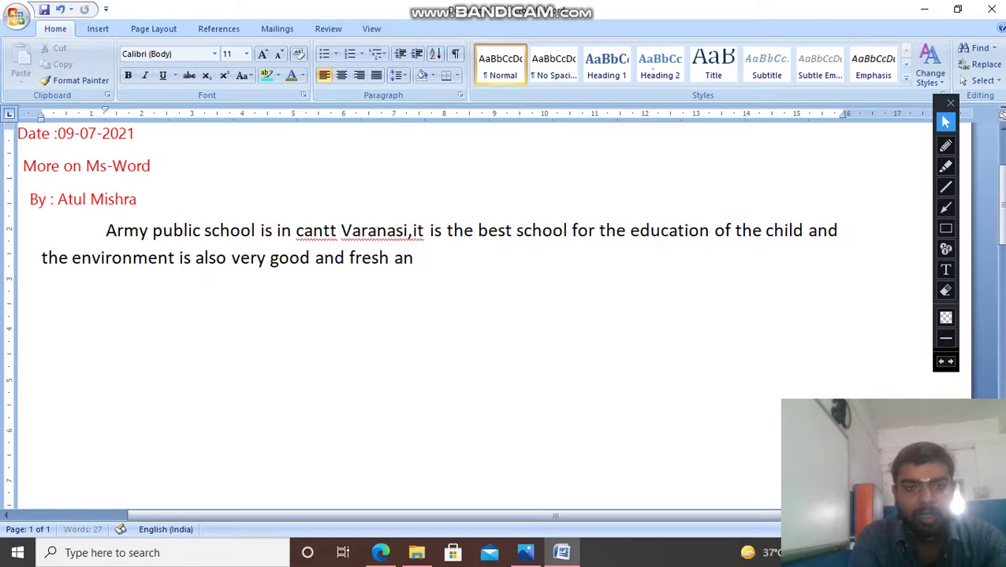
{"action": "type", "text": "."}
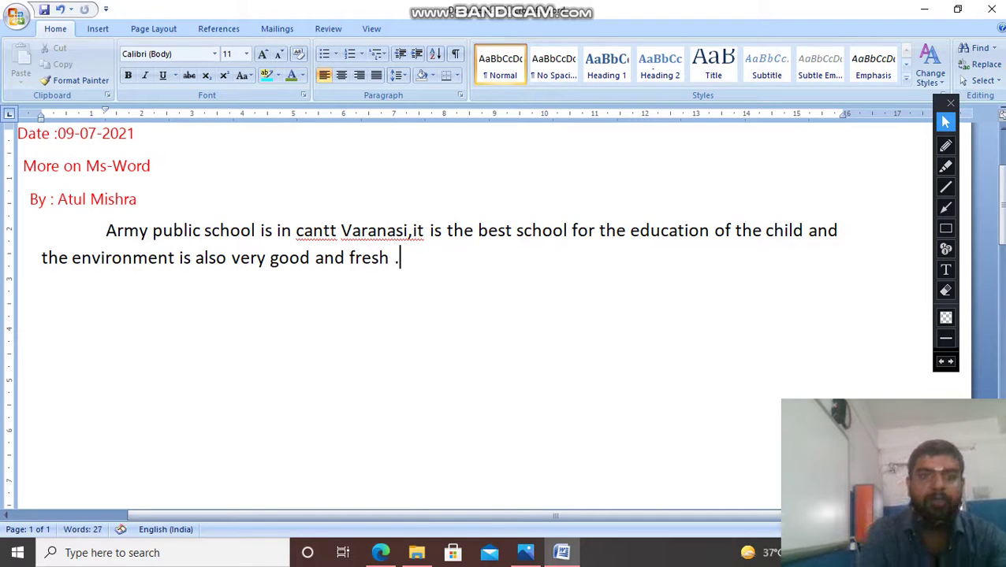
{"action": "left_click", "coordinate": [409, 230]}
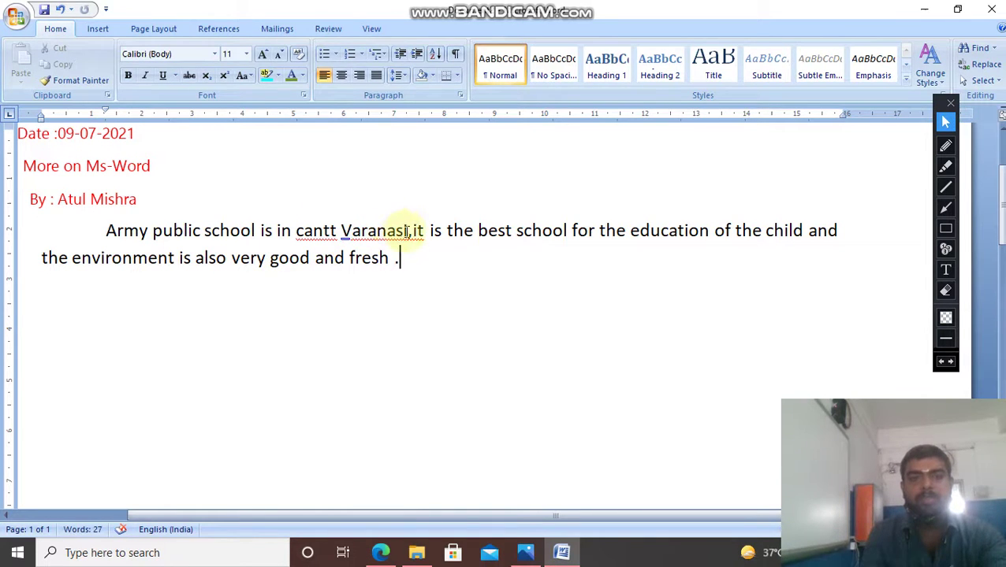
{"action": "key", "text": "BackSpace"}
{"action": "triple_click", "coordinate": [409, 230]}
{"action": "key", "text": "Delete"}
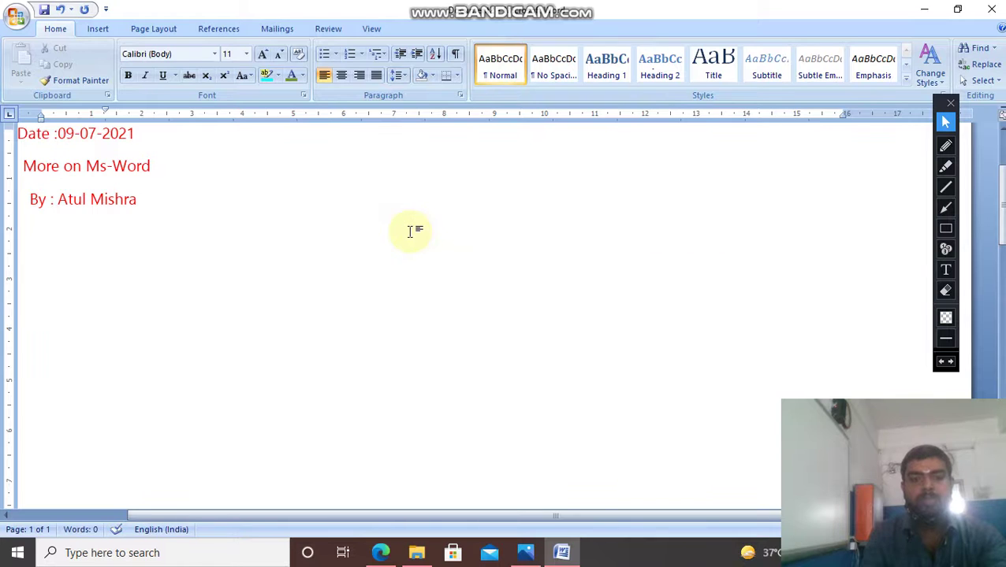
{"action": "key", "text": "ctrl+z"}
Step: Insert a space between "Varanasi" and the comma that follows it in the first line
{"action": "left_click", "coordinate": [403, 233]}
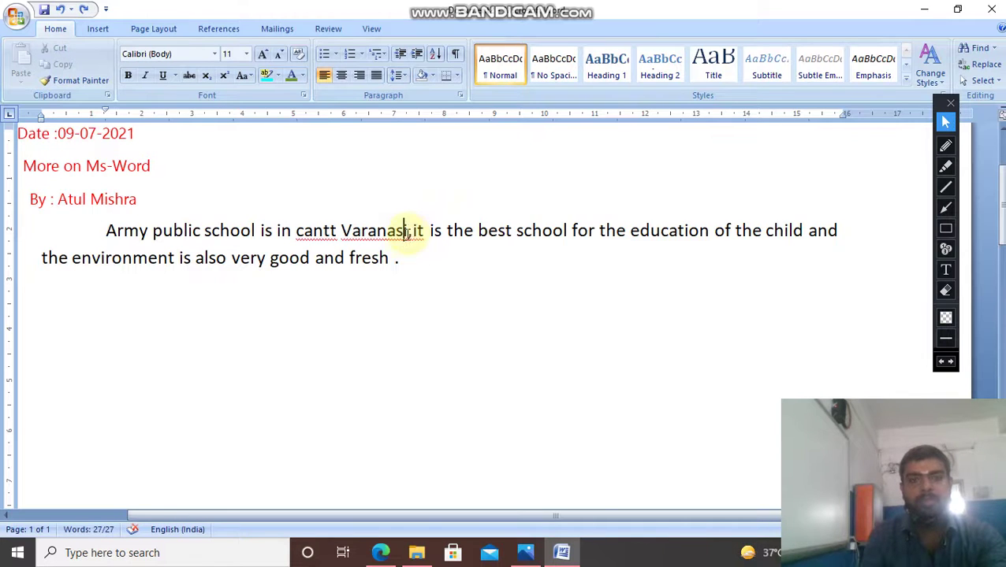
{"action": "key", "text": "BackSpace"}
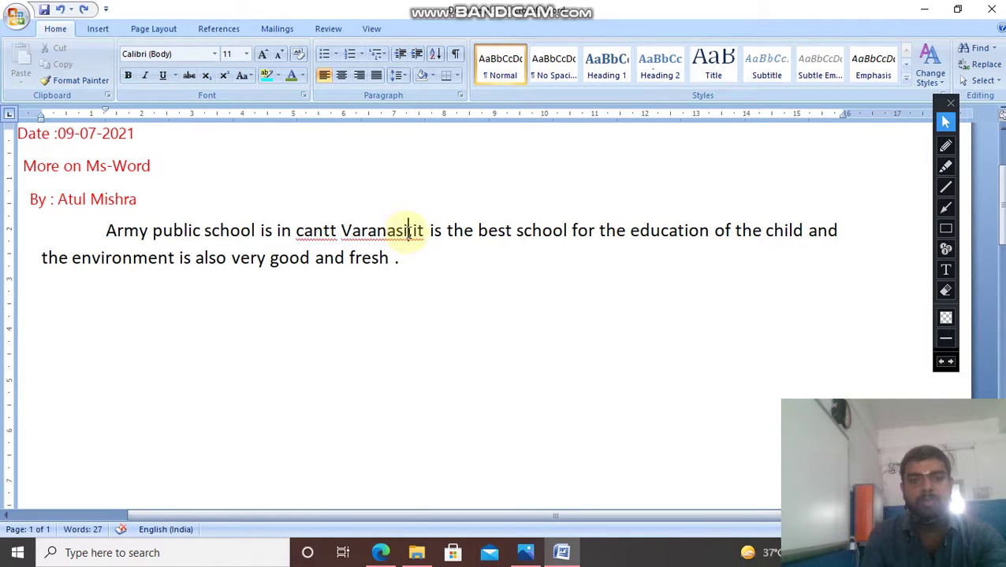
{"action": "type", "text": ","}
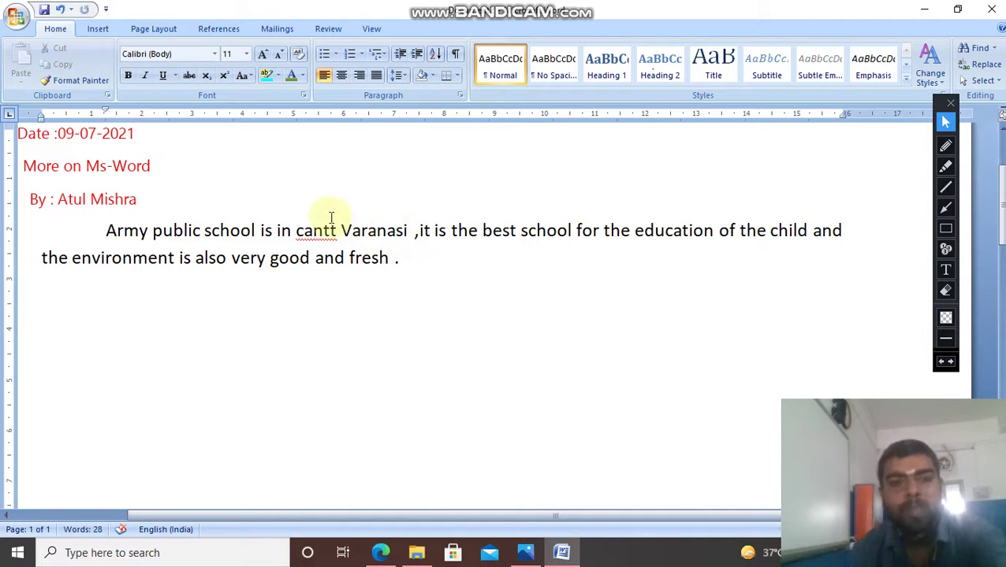
Step: Check the spelling suggestions offered for the flagged word "cantt" and leave the word as written
{"action": "left_click", "coordinate": [341, 230]}
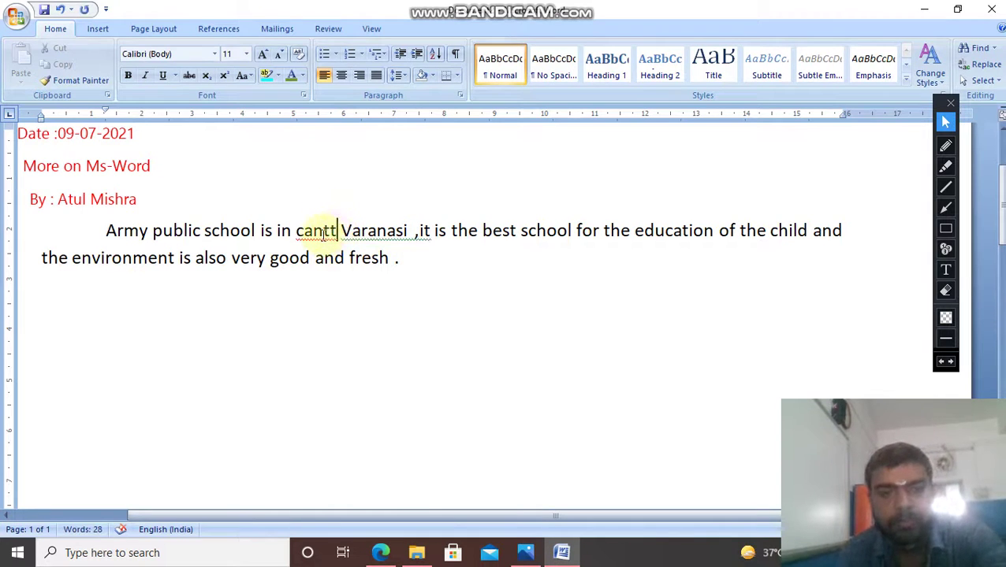
{"action": "left_click", "coordinate": [322, 232]}
{"action": "right_click", "coordinate": [320, 233]}
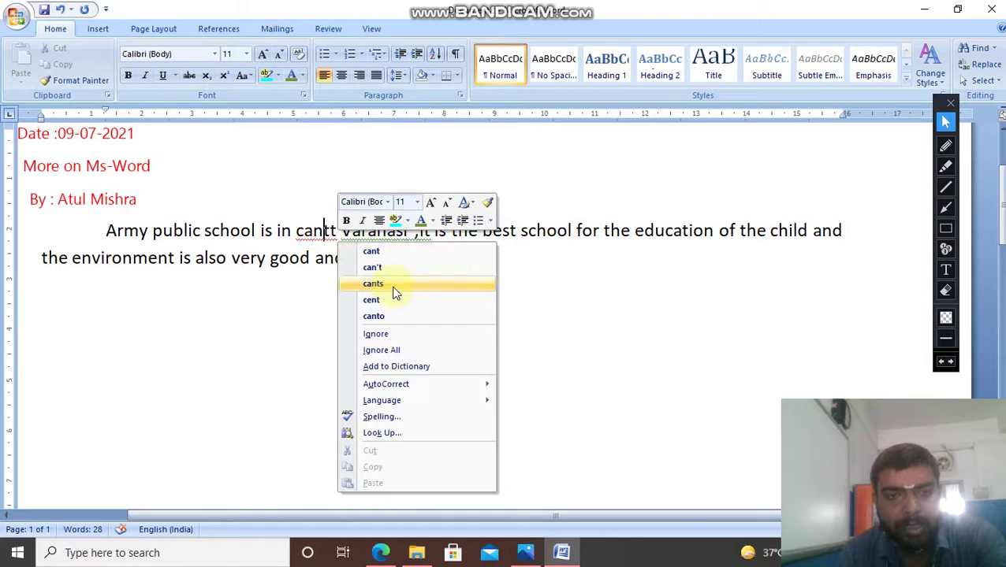
{"action": "left_click", "coordinate": [511, 307]}
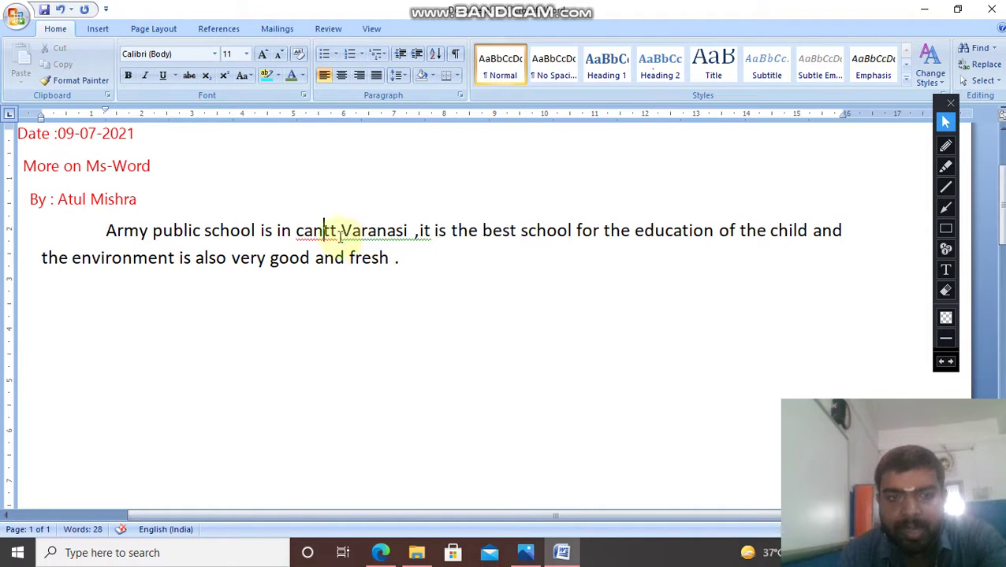
{"action": "key", "text": "shift+Right"}
{"action": "key", "text": "shift+Right"}
{"action": "double_click", "coordinate": [294, 241]}
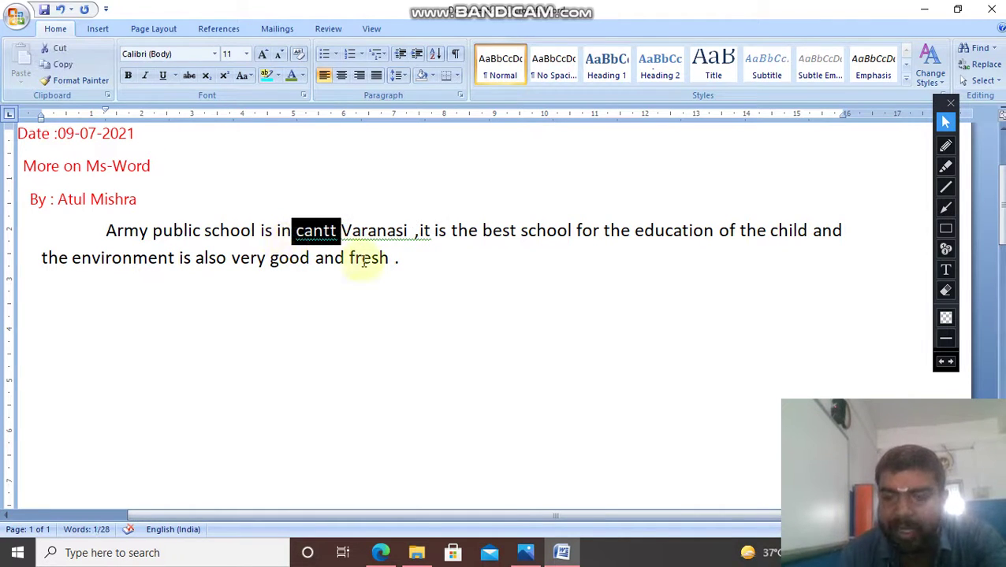
{"action": "left_click", "coordinate": [382, 278]}
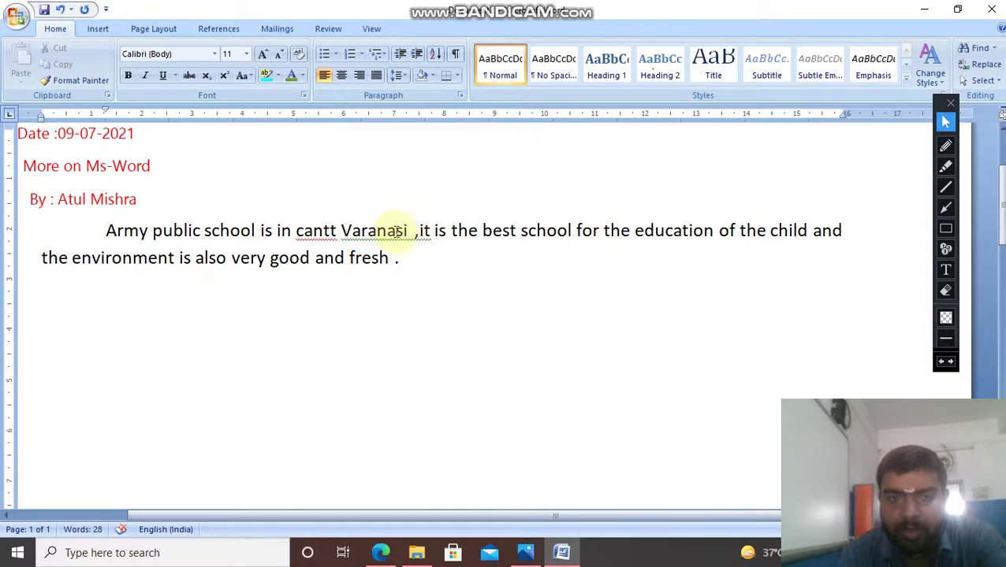
Step: Correct the flagged comma spacing after the city name by accepting the grammar suggestion "Varanasi, it"
{"action": "right_click", "coordinate": [398, 230]}
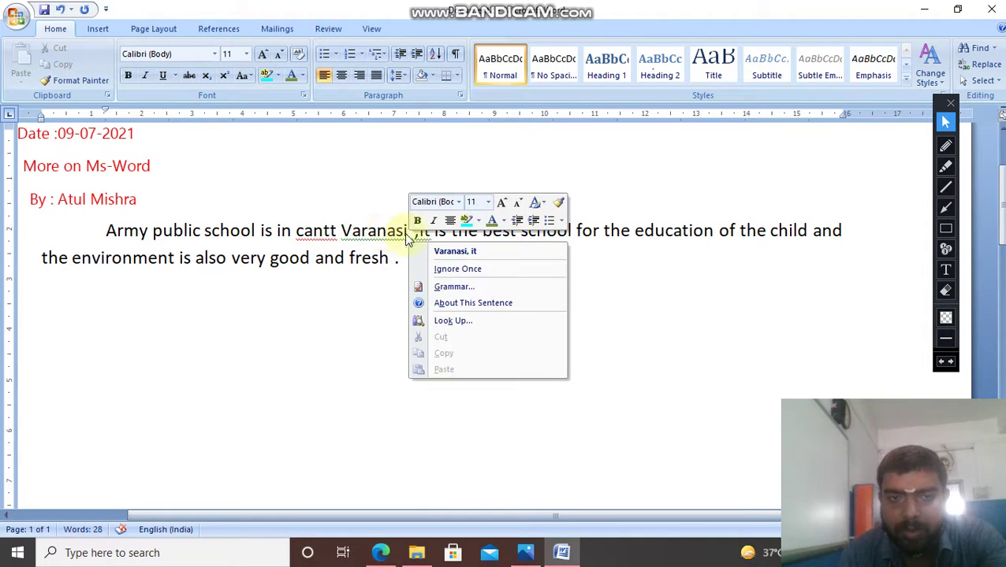
{"action": "left_click", "coordinate": [465, 253]}
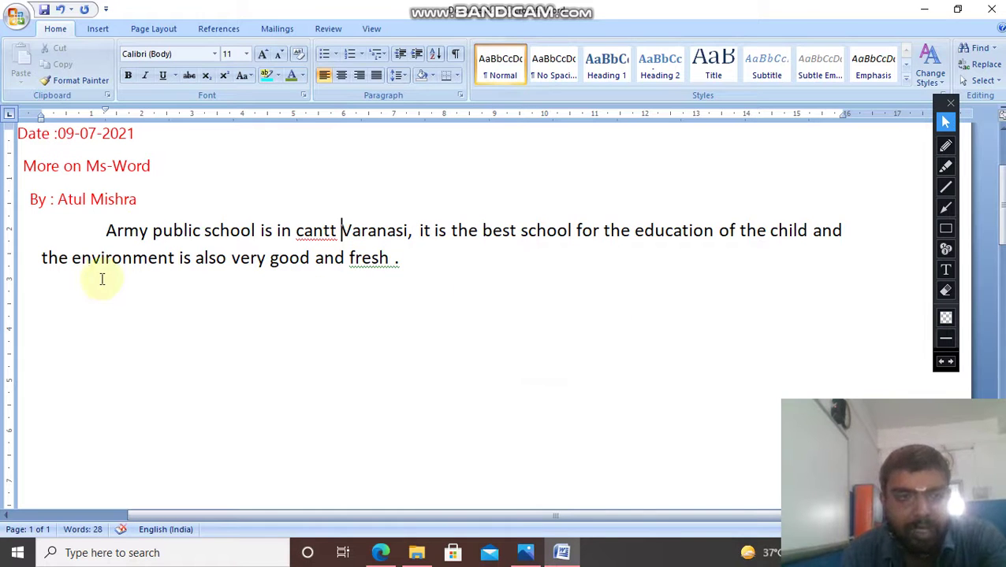
{"action": "left_click", "coordinate": [106, 230]}
{"action": "left_click_drag", "start_coordinate": [108, 230], "coordinate": [852, 229]}
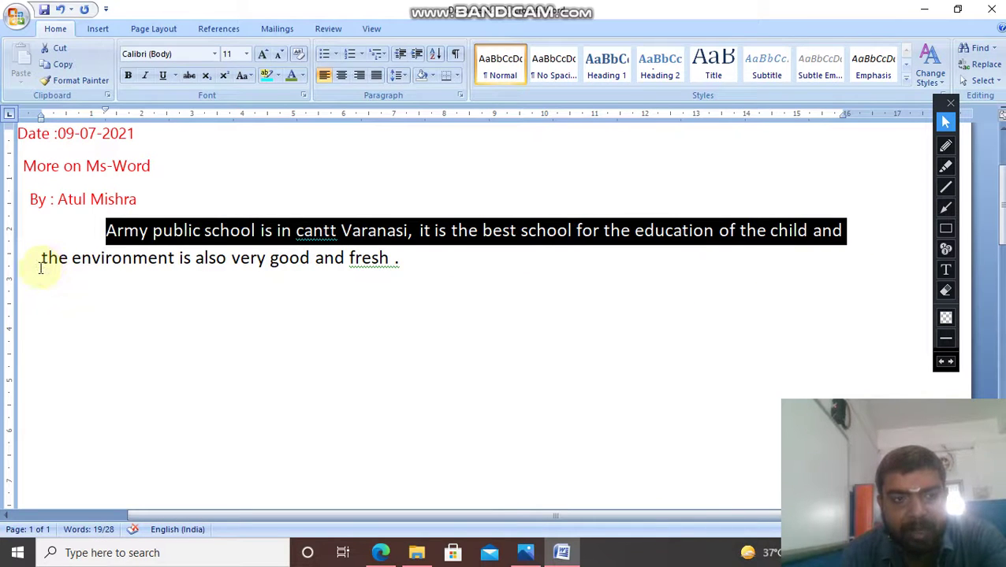
{"action": "left_click_drag", "start_coordinate": [43, 258], "coordinate": [447, 259]}
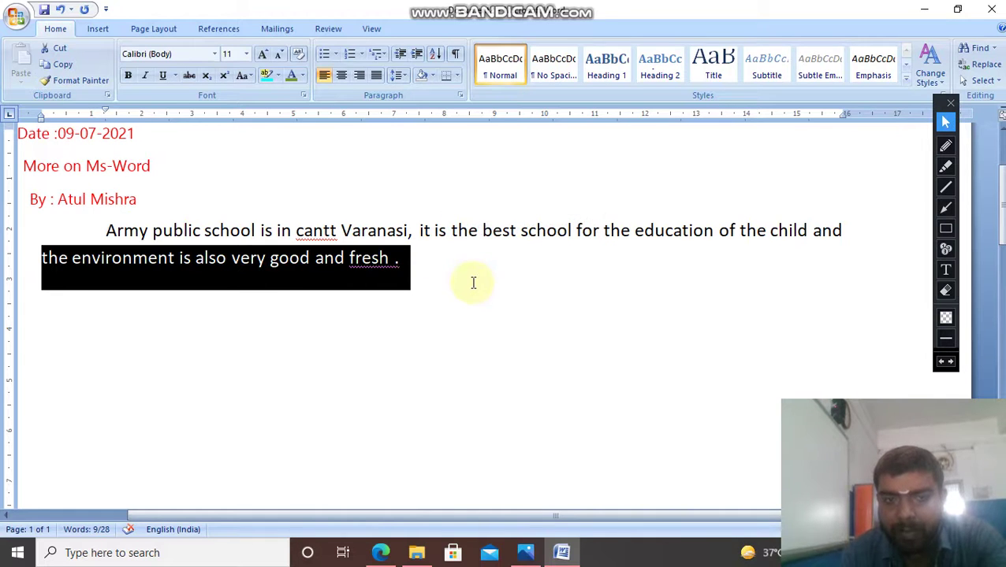
Step: Remove the paragraph's first-line indent and move its right indent outward to about 16.7 on the ruler
{"action": "left_click", "coordinate": [466, 282]}
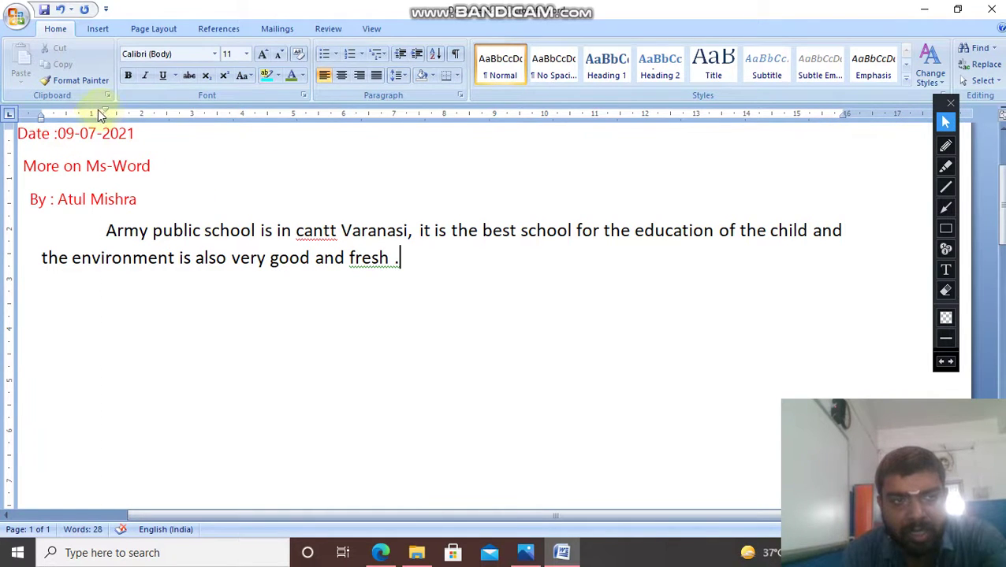
{"action": "left_click_drag", "start_coordinate": [100, 111], "coordinate": [47, 115]}
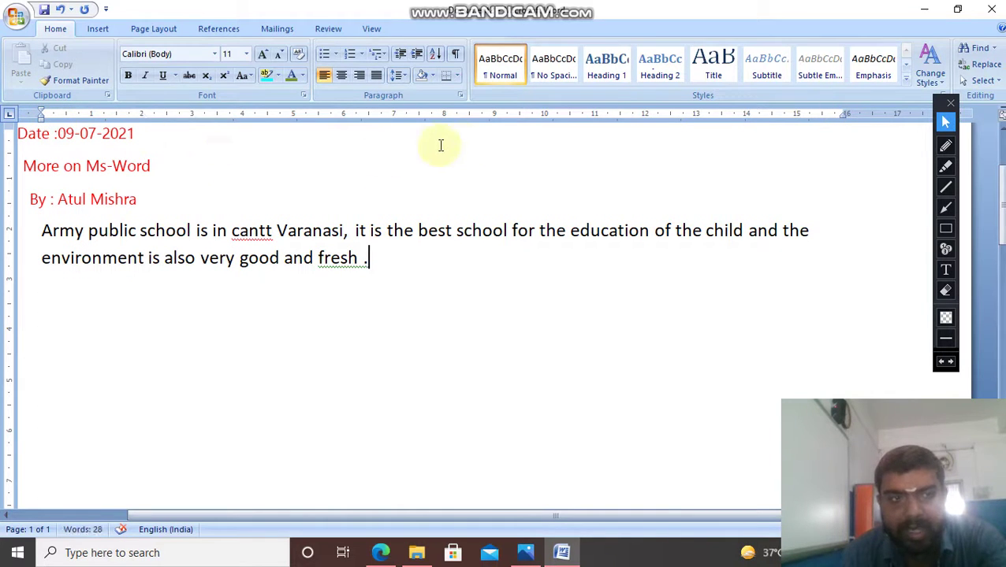
{"action": "left_click_drag", "start_coordinate": [845, 114], "coordinate": [890, 115]}
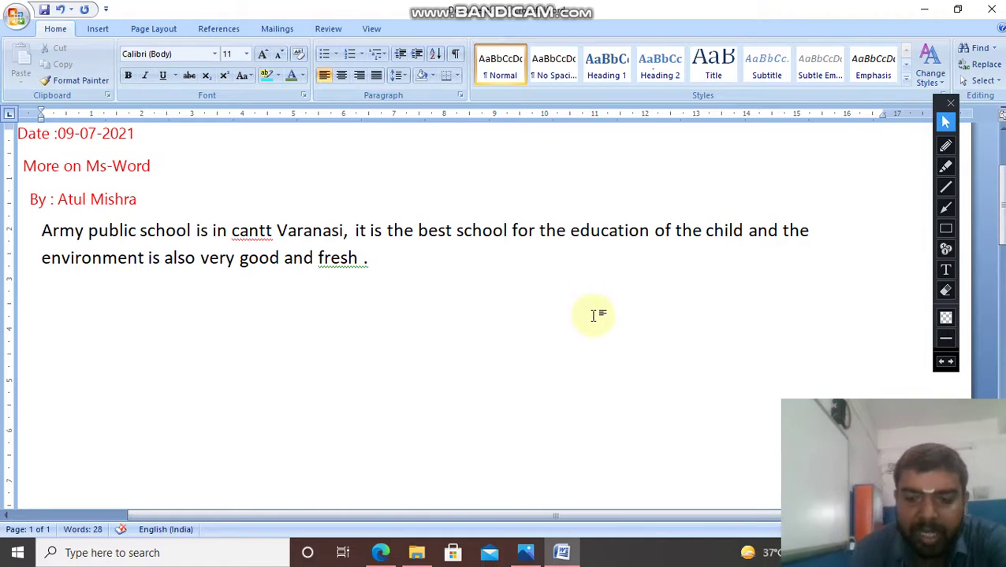
Step: Start a new paragraph below the sentence with the text "Army Public School"
{"action": "key", "text": "Return"}
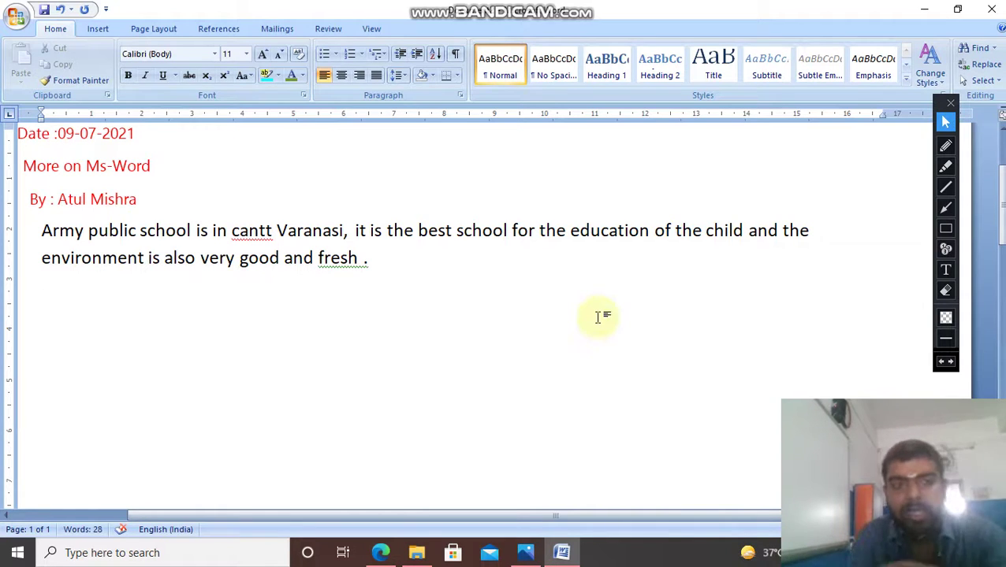
{"action": "type", "text": "Army "}
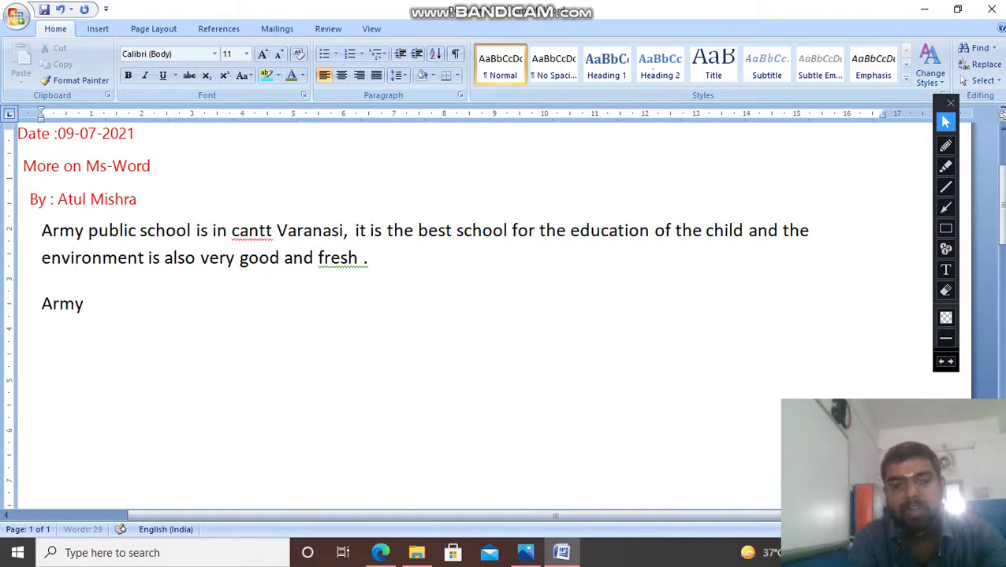
{"action": "type", "text": "P"}
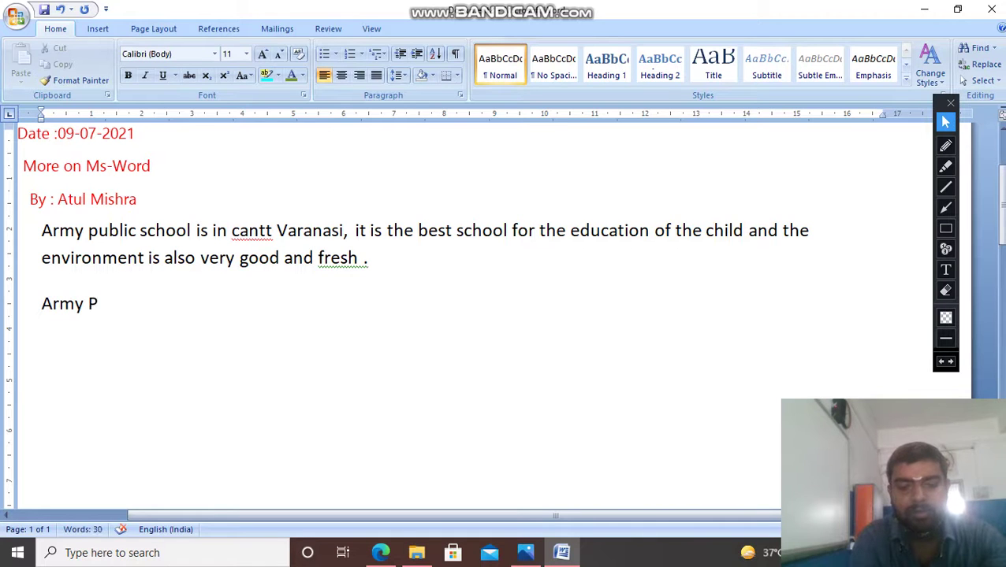
{"action": "type", "text": "ublic "}
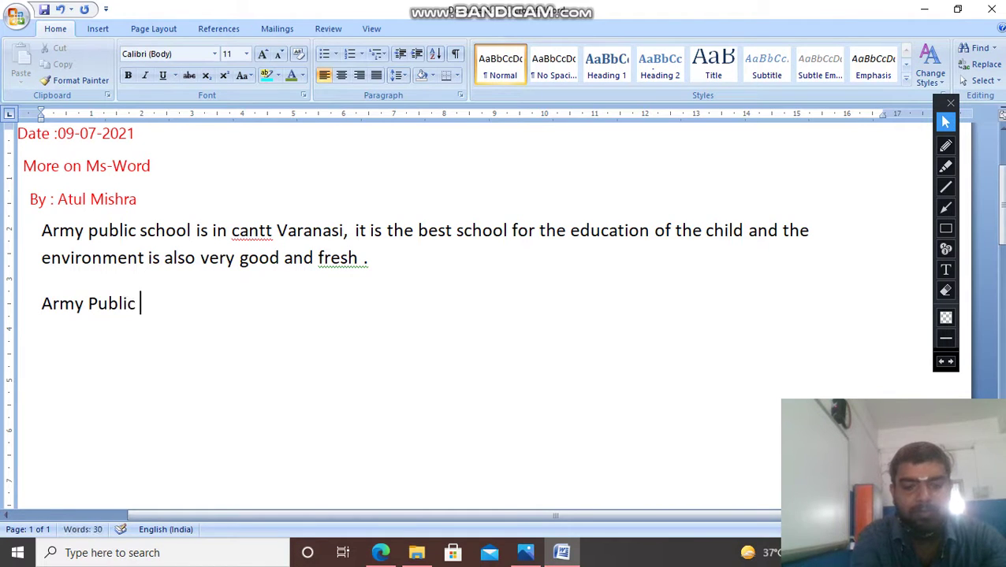
{"action": "type", "text": "School"}
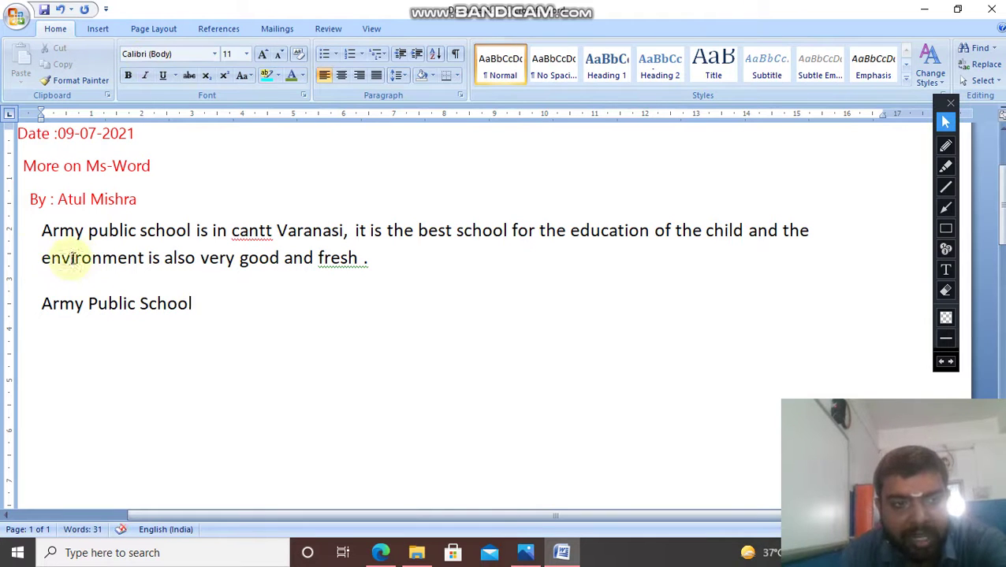
Step: Highlight the first paragraph's last line and "Army Public School" in turn, and start an empty paragraph below them
{"action": "left_click_drag", "start_coordinate": [72, 257], "coordinate": [391, 248]}
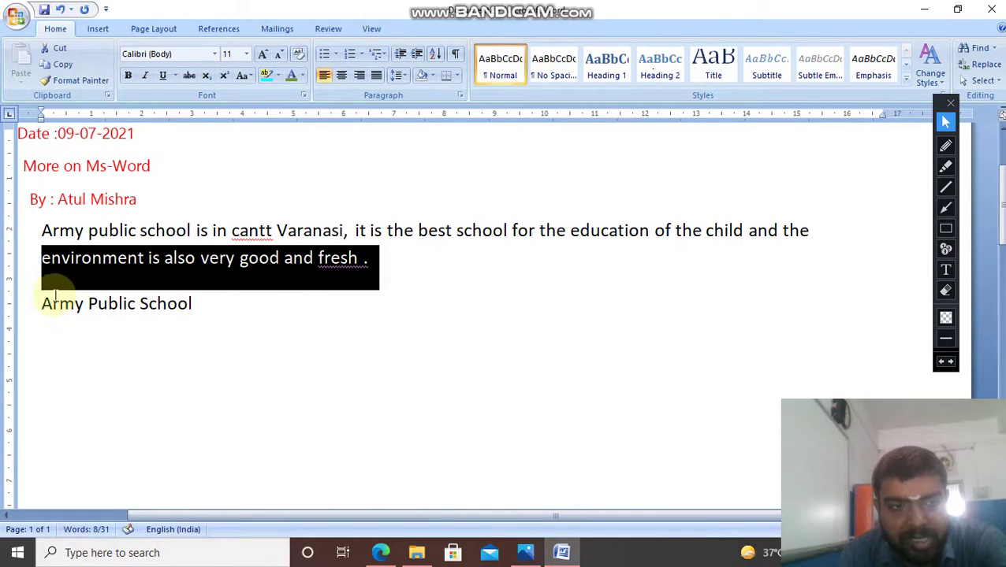
{"action": "left_click_drag", "start_coordinate": [41, 304], "coordinate": [213, 309]}
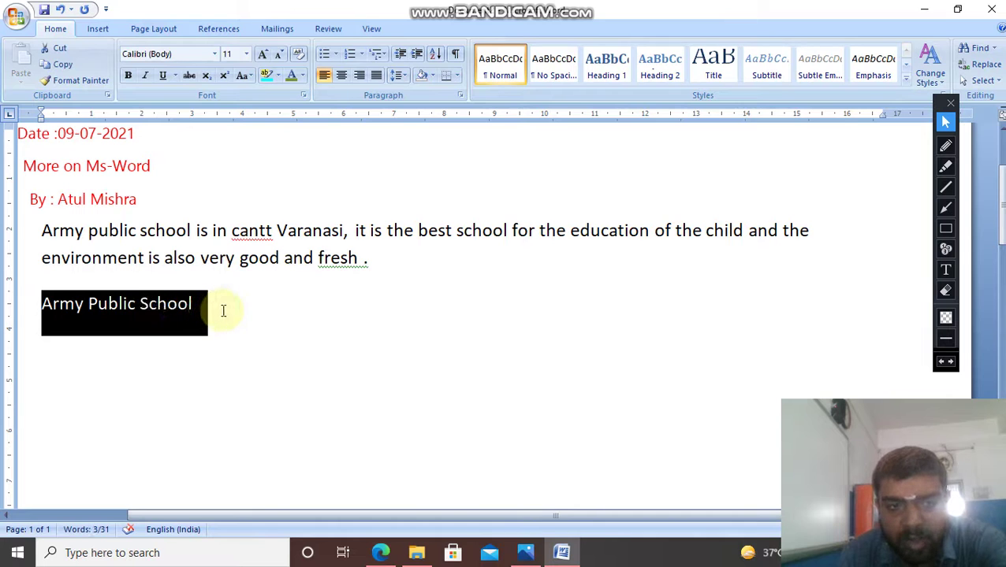
{"action": "left_click", "coordinate": [217, 309]}
{"action": "key", "text": "Return"}
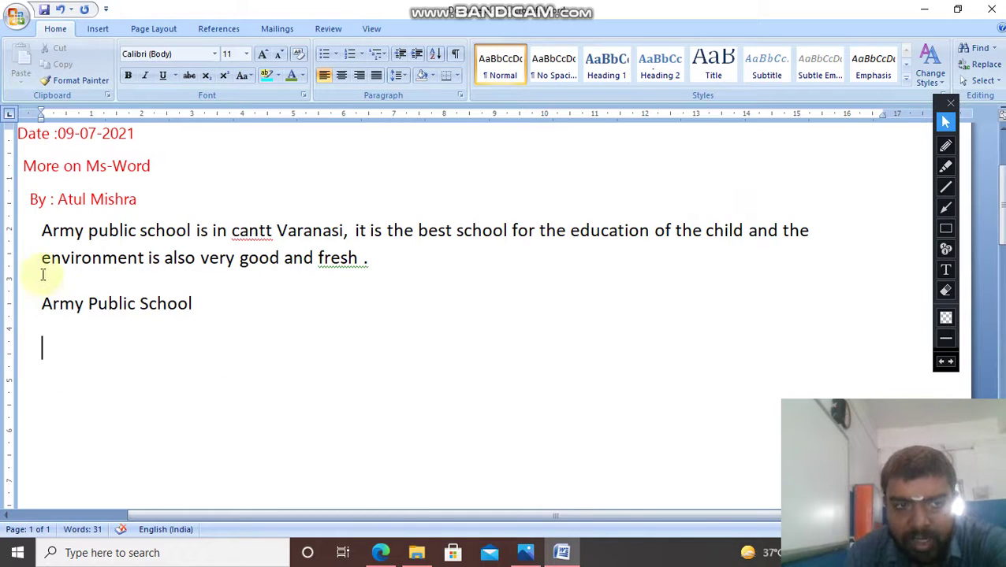
{"action": "left_click_drag", "start_coordinate": [43, 262], "coordinate": [384, 265]}
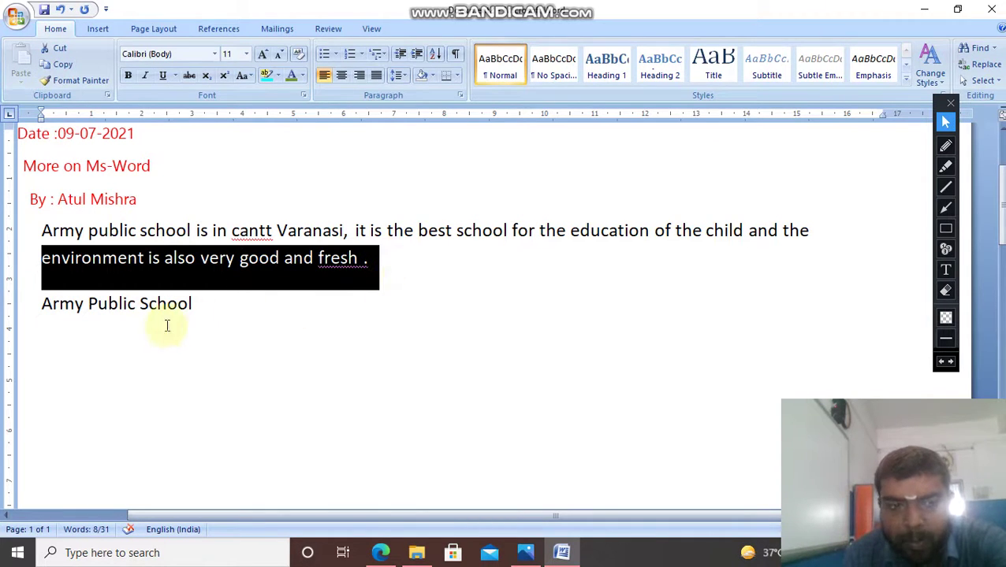
{"action": "left_click", "coordinate": [385, 261]}
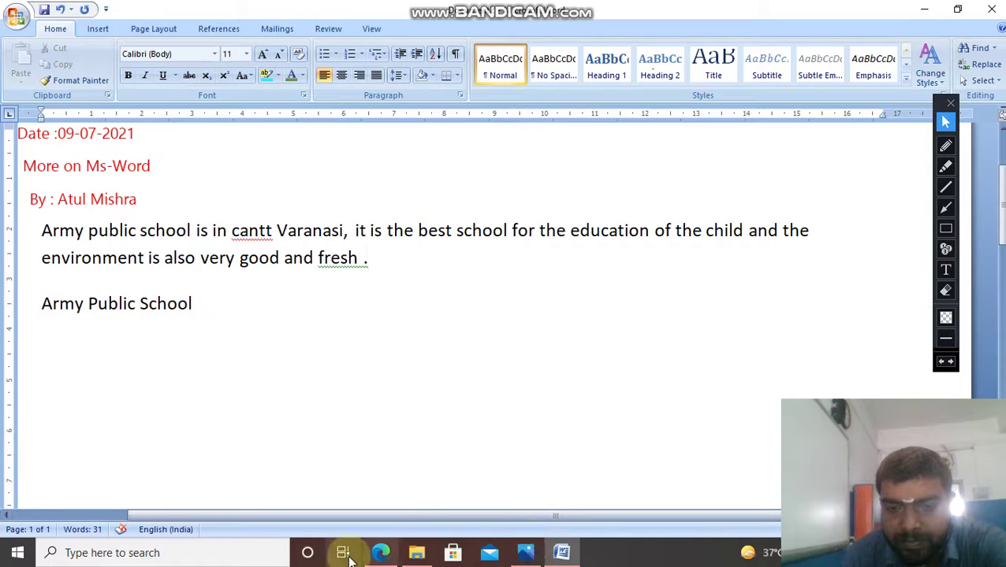
Step: Switch to the textbook PDF in Edge and mark the notes about the insertion point on page 23 with pen strokes
{"action": "left_click", "coordinate": [379, 552]}
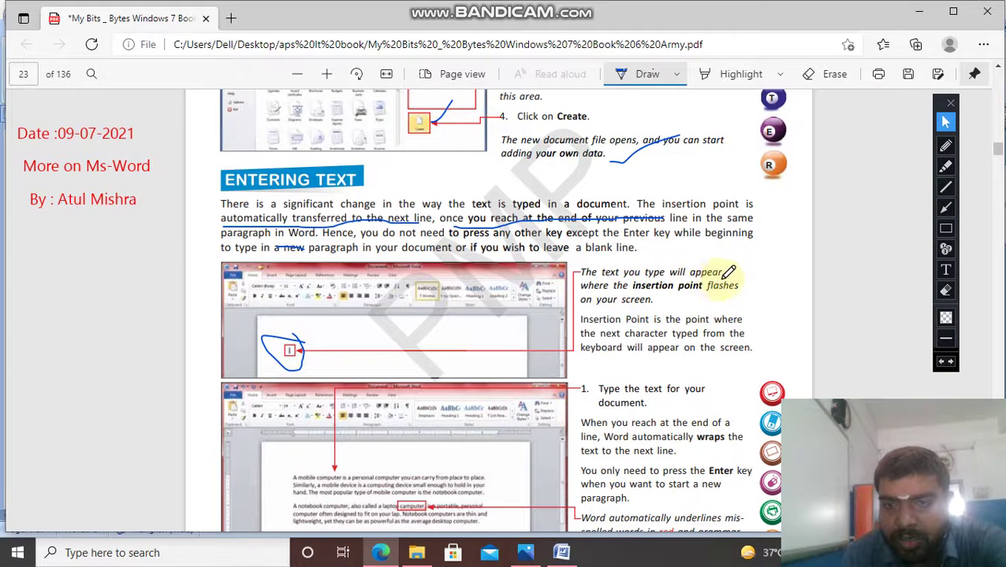
{"action": "left_click_drag", "start_coordinate": [724, 276], "coordinate": [751, 257]}
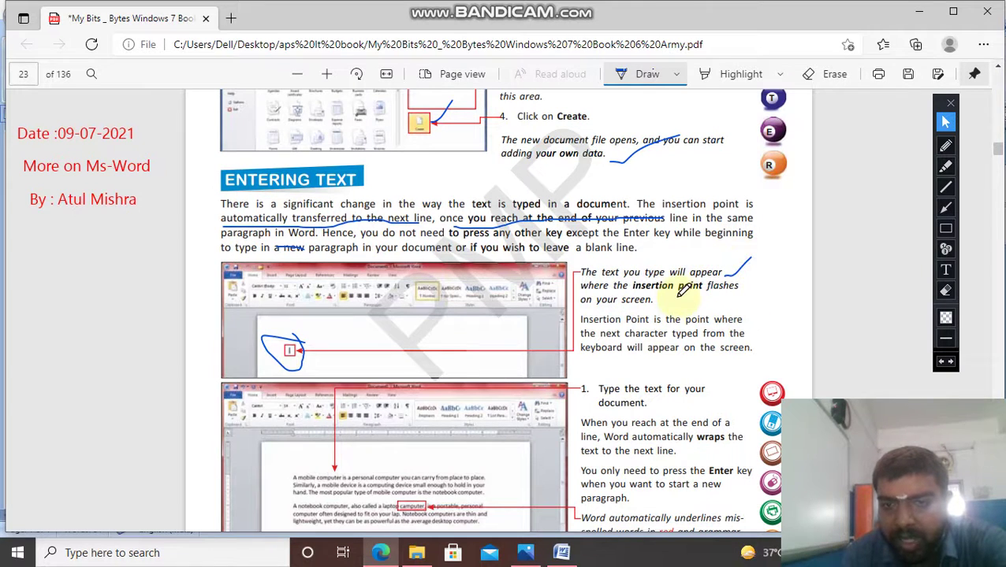
{"action": "left_click_drag", "start_coordinate": [654, 308], "coordinate": [741, 292]}
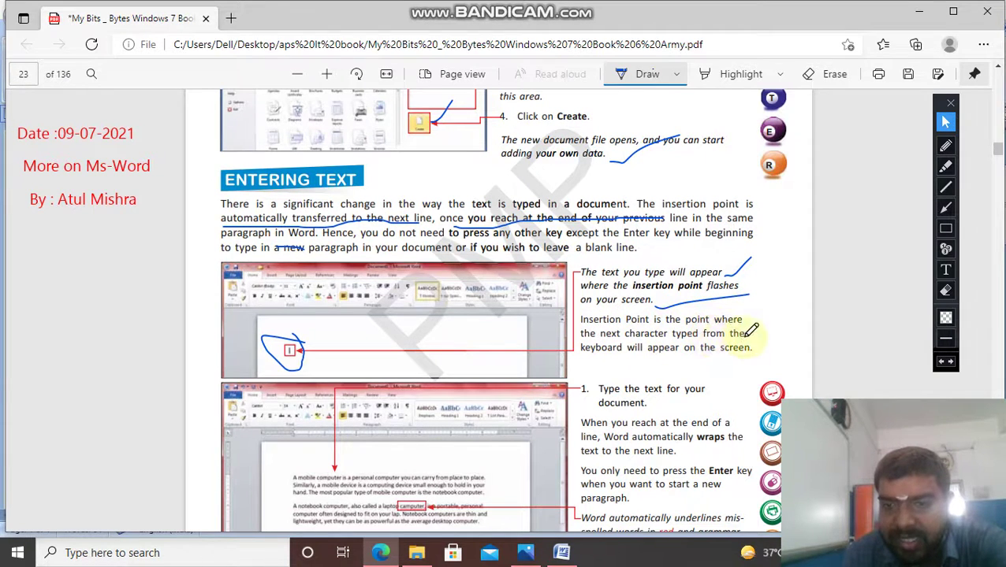
{"action": "left_click_drag", "start_coordinate": [744, 351], "coordinate": [773, 359]}
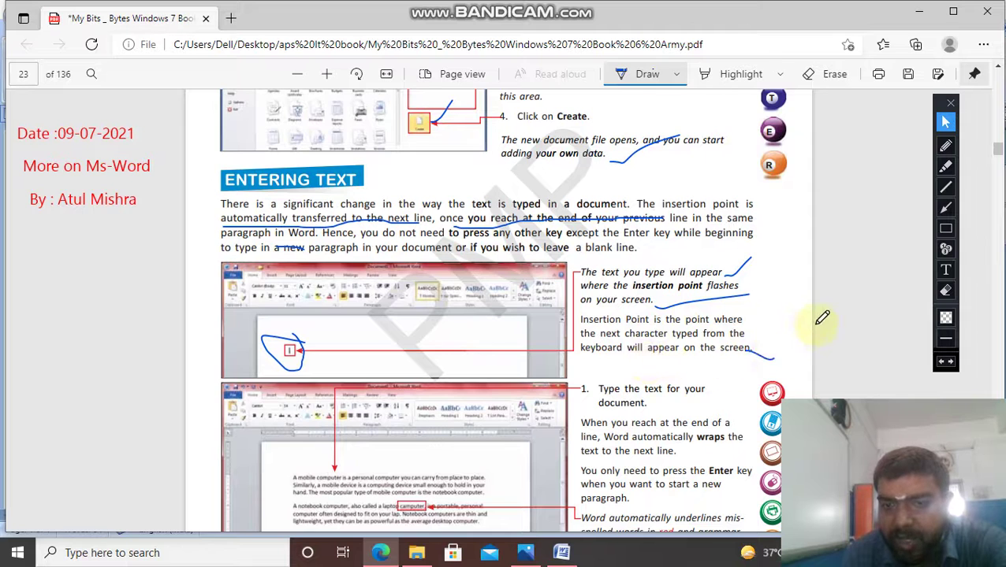
Step: Mark the text-typing, line-wrap and Enter-key notes beside the second figure, bracketing its first sample paragraph and circling the word "paragraph"
{"action": "scroll", "coordinate": [666, 316], "scroll_direction": "down", "scroll_amount": 3}
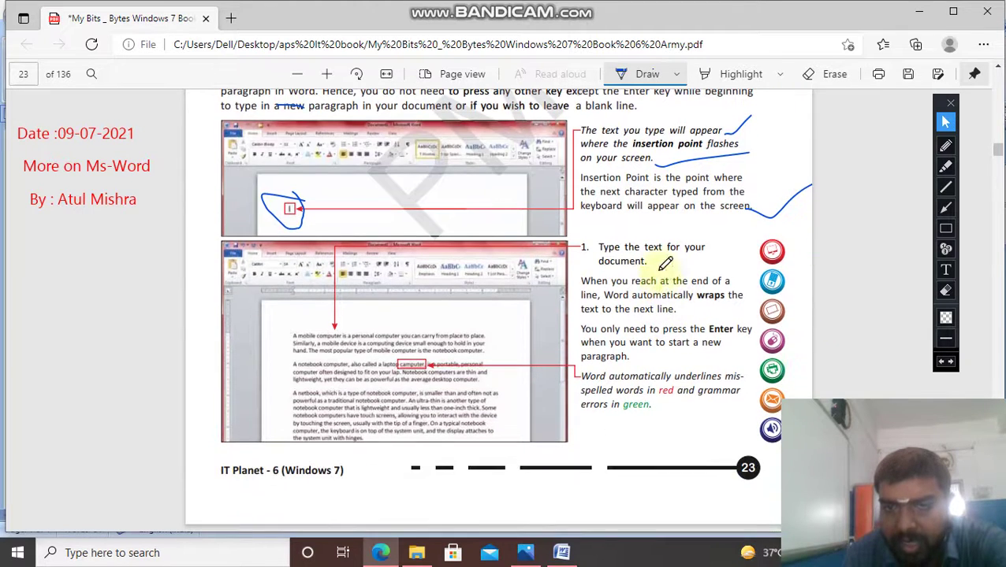
{"action": "left_click_drag", "start_coordinate": [660, 266], "coordinate": [741, 250]}
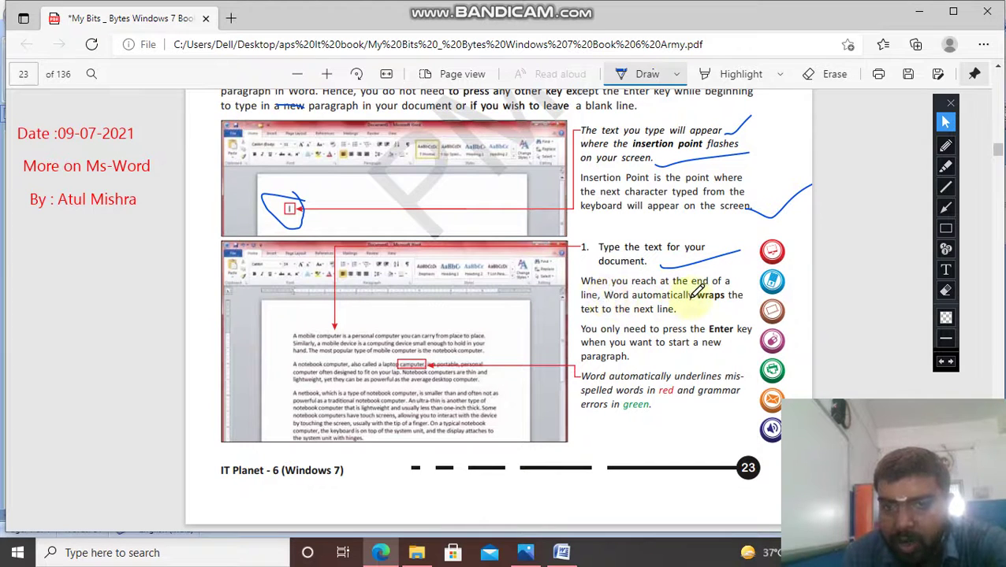
{"action": "left_click_drag", "start_coordinate": [676, 313], "coordinate": [742, 298]}
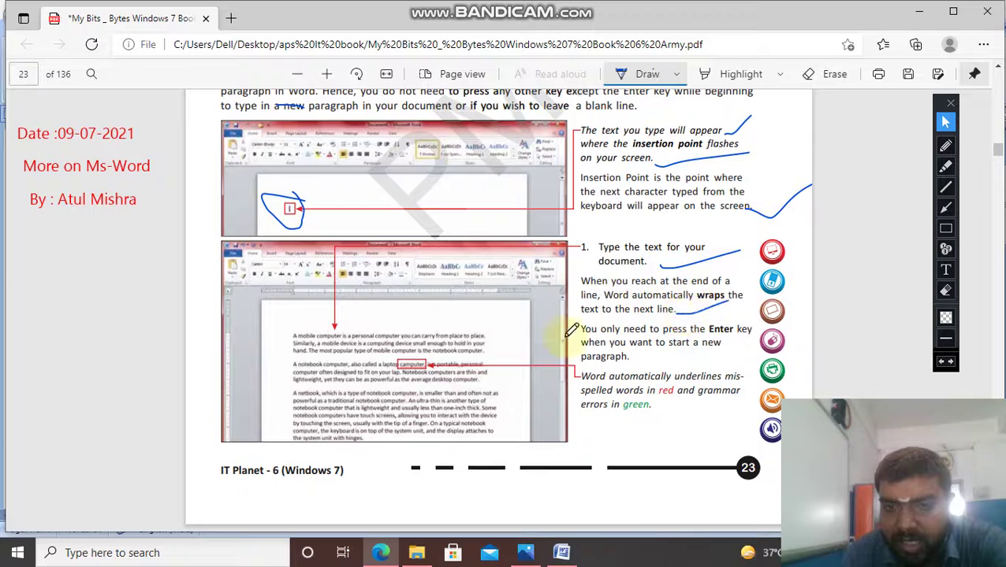
{"action": "mouse_move", "coordinate": [482, 332]}
{"action": "left_mouse_down"}
{"action": "mouse_move", "coordinate": [500, 334]}
{"action": "mouse_move", "coordinate": [486, 360]}
{"action": "left_mouse_up"}
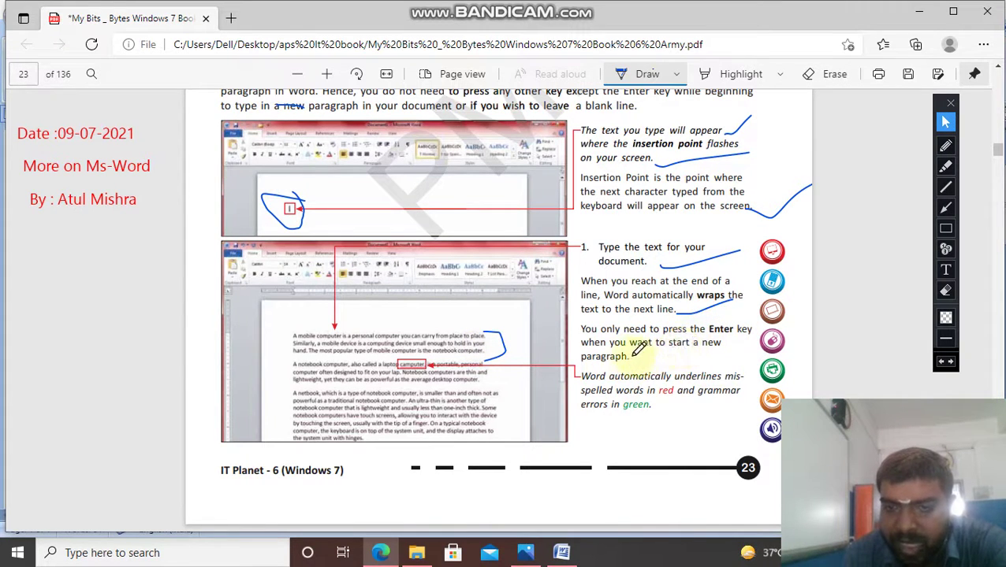
{"action": "mouse_move", "coordinate": [579, 350]}
{"action": "left_mouse_down"}
{"action": "mouse_move", "coordinate": [596, 361]}
{"action": "mouse_move", "coordinate": [638, 346]}
{"action": "mouse_move", "coordinate": [639, 367]}
{"action": "left_mouse_up"}
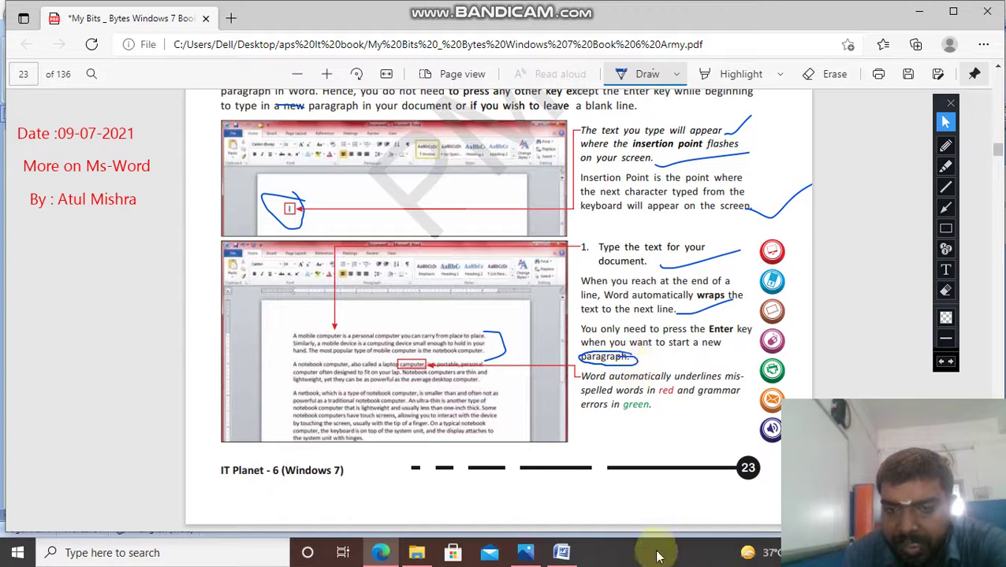
Step: Switch back to Word and draw an underline and loops around the "Army Public School" paragraph with the on-screen pencil
{"action": "left_click", "coordinate": [561, 553]}
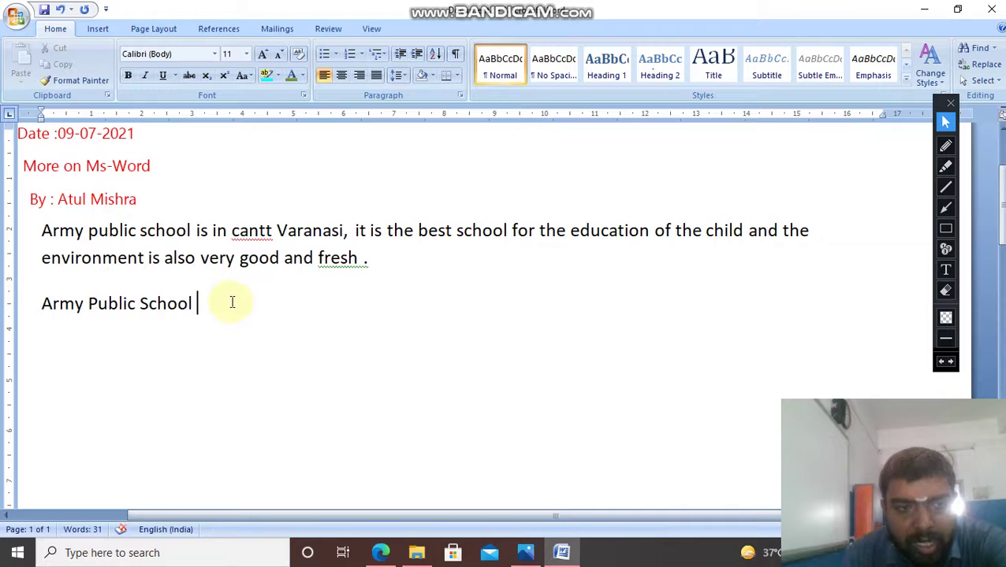
{"action": "left_click", "coordinate": [945, 145]}
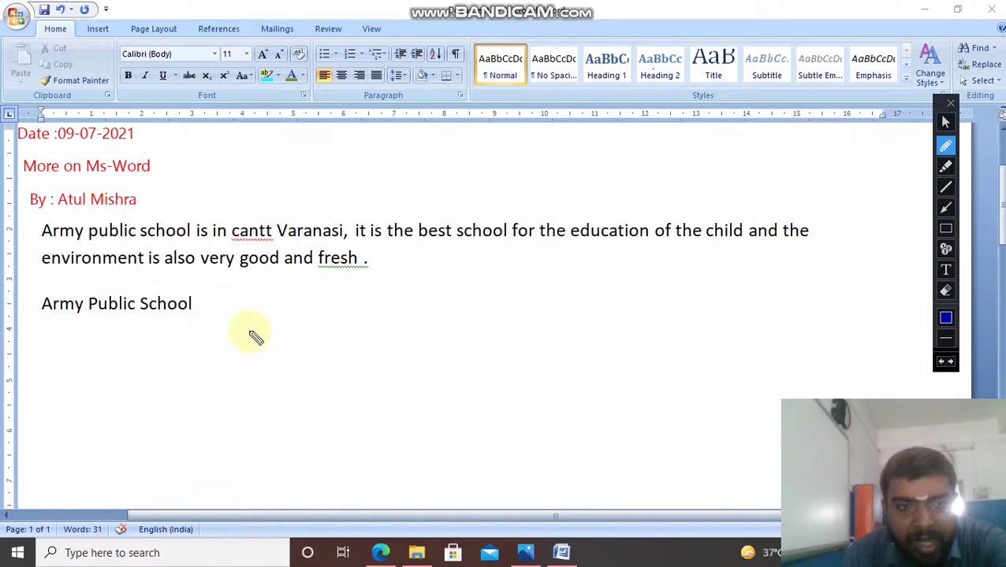
{"action": "mouse_move", "coordinate": [246, 299]}
{"action": "left_mouse_down"}
{"action": "mouse_move", "coordinate": [101, 351]}
{"action": "mouse_move", "coordinate": [89, 345]}
{"action": "left_mouse_up"}
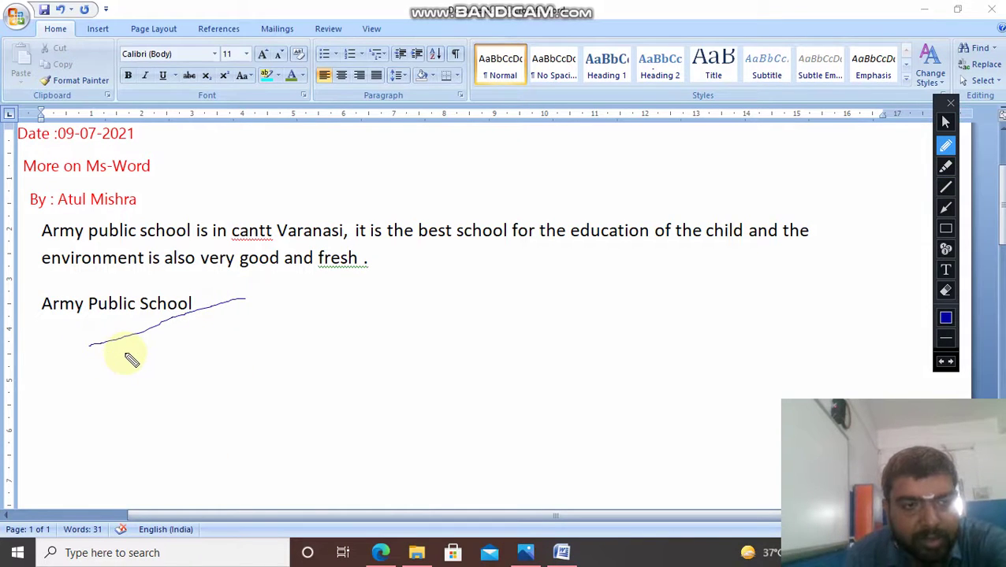
{"action": "mouse_move", "coordinate": [90, 262]}
{"action": "left_mouse_down"}
{"action": "mouse_move", "coordinate": [126, 364]}
{"action": "mouse_move", "coordinate": [136, 275]}
{"action": "mouse_move", "coordinate": [50, 285]}
{"action": "mouse_move", "coordinate": [130, 348]}
{"action": "mouse_move", "coordinate": [197, 301]}
{"action": "mouse_move", "coordinate": [251, 337]}
{"action": "mouse_move", "coordinate": [246, 314]}
{"action": "mouse_move", "coordinate": [236, 330]}
{"action": "left_mouse_up"}
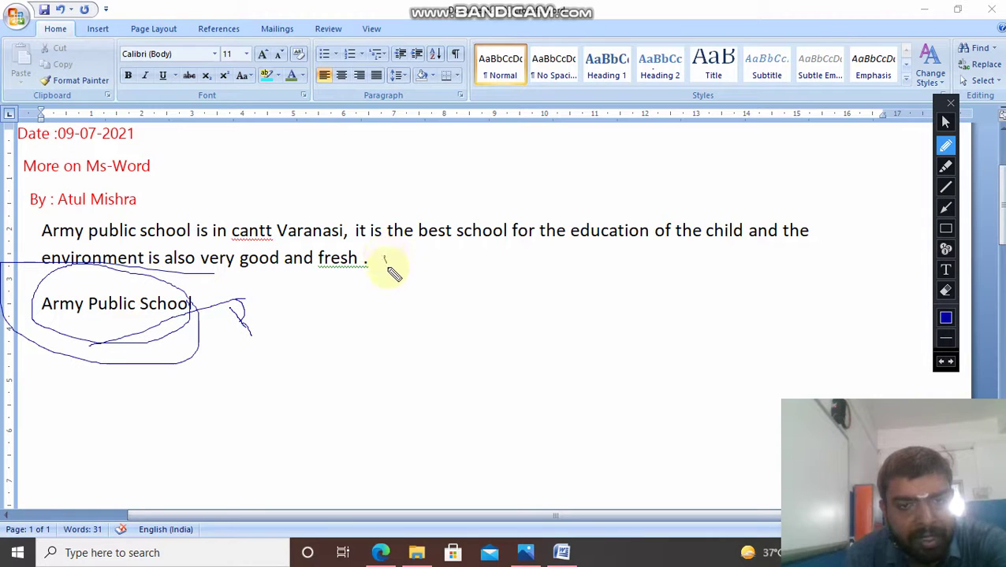
Step: Handwrite "Line" after the first paragraph's last line with the on-screen pencil and draw a loop around it
{"action": "mouse_move", "coordinate": [386, 260]}
{"action": "left_mouse_down"}
{"action": "mouse_move", "coordinate": [404, 257]}
{"action": "mouse_move", "coordinate": [395, 252]}
{"action": "mouse_move", "coordinate": [437, 260]}
{"action": "mouse_move", "coordinate": [400, 288]}
{"action": "mouse_move", "coordinate": [474, 267]}
{"action": "mouse_move", "coordinate": [450, 246]}
{"action": "left_mouse_up"}
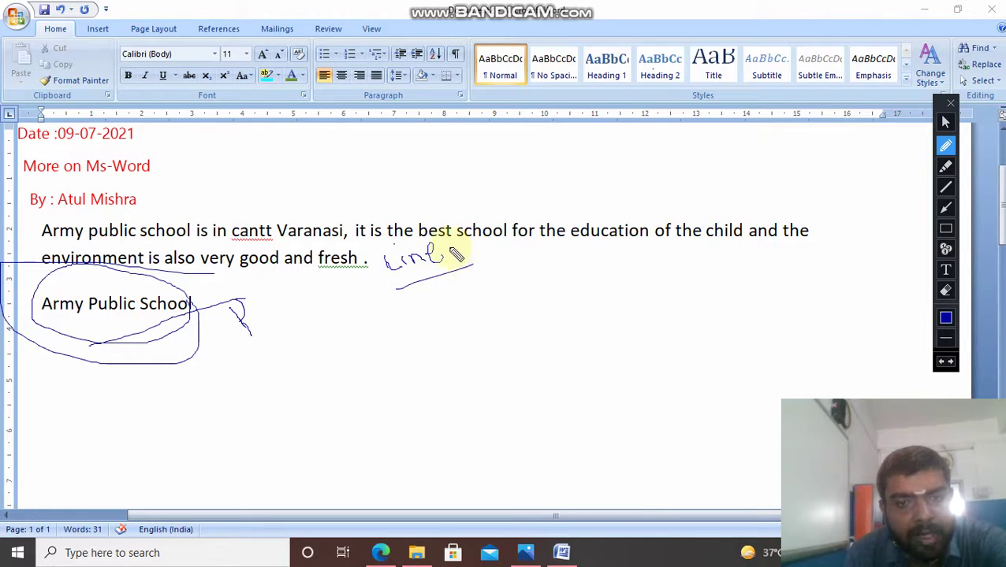
{"action": "mouse_move", "coordinate": [386, 248]}
{"action": "left_mouse_down"}
{"action": "mouse_move", "coordinate": [366, 258]}
{"action": "mouse_move", "coordinate": [406, 294]}
{"action": "left_mouse_up"}
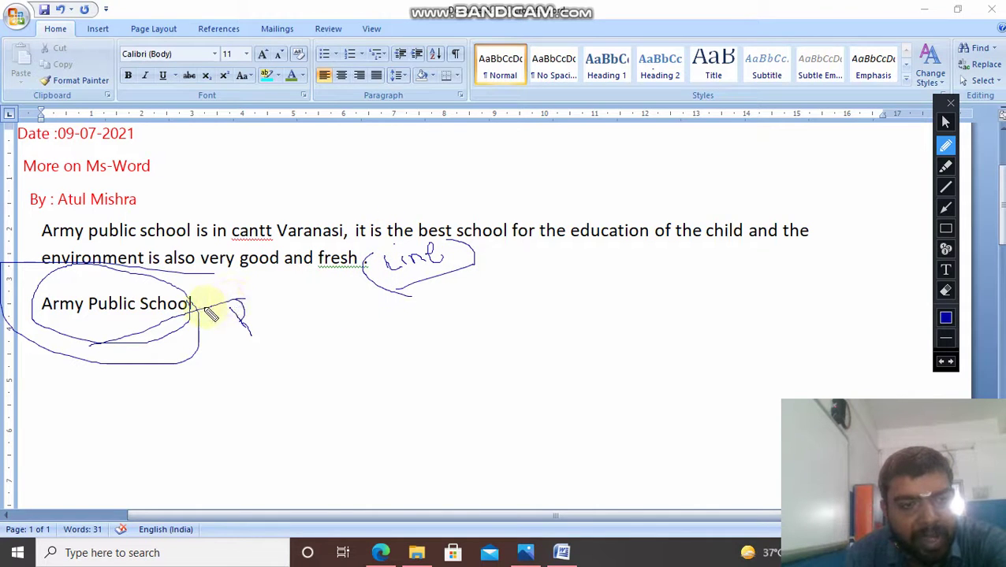
Step: Erase the pencil marks beside the first paragraph and around "Army Public School", and return to the normal pointer
{"action": "left_click", "coordinate": [945, 290]}
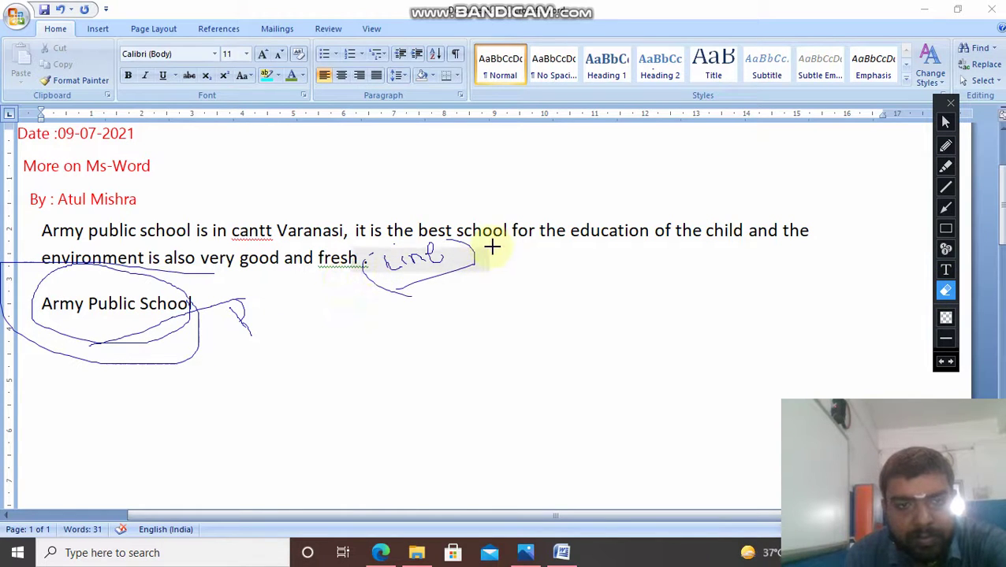
{"action": "left_click_drag", "start_coordinate": [489, 249], "coordinate": [411, 278]}
{"action": "mouse_move", "coordinate": [475, 289]}
{"action": "left_mouse_down"}
{"action": "mouse_move", "coordinate": [440, 254]}
{"action": "mouse_move", "coordinate": [458, 238]}
{"action": "mouse_move", "coordinate": [450, 274]}
{"action": "mouse_move", "coordinate": [387, 292]}
{"action": "mouse_move", "coordinate": [413, 303]}
{"action": "mouse_move", "coordinate": [366, 287]}
{"action": "mouse_move", "coordinate": [416, 298]}
{"action": "left_mouse_up"}
{"action": "mouse_move", "coordinate": [74, 278]}
{"action": "left_mouse_down"}
{"action": "mouse_move", "coordinate": [11, 265]}
{"action": "mouse_move", "coordinate": [63, 303]}
{"action": "mouse_move", "coordinate": [270, 391]}
{"action": "mouse_move", "coordinate": [249, 366]}
{"action": "left_mouse_up"}
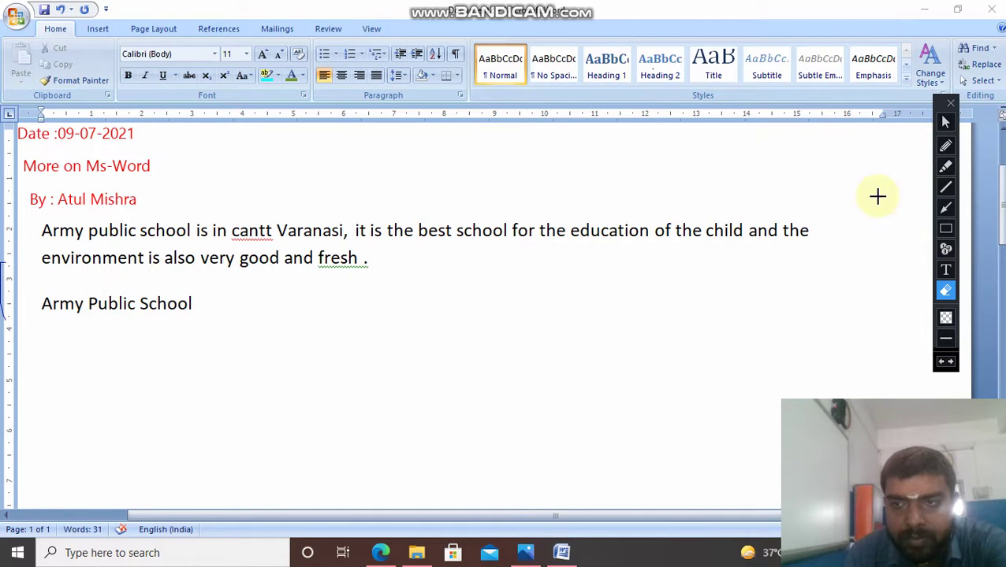
{"action": "left_click", "coordinate": [945, 122]}
Step: Switch to the textbook PDF in Edge and circle "red" and "green" in the page 23 note on automatic error underlines
{"action": "left_click", "coordinate": [381, 553]}
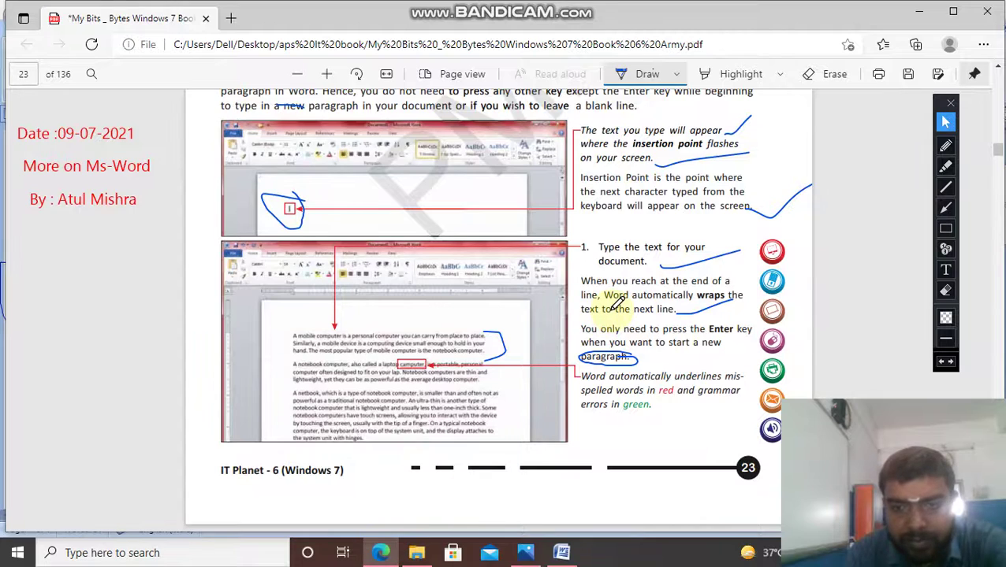
{"action": "scroll", "coordinate": [604, 303], "scroll_direction": "down", "scroll_amount": 3}
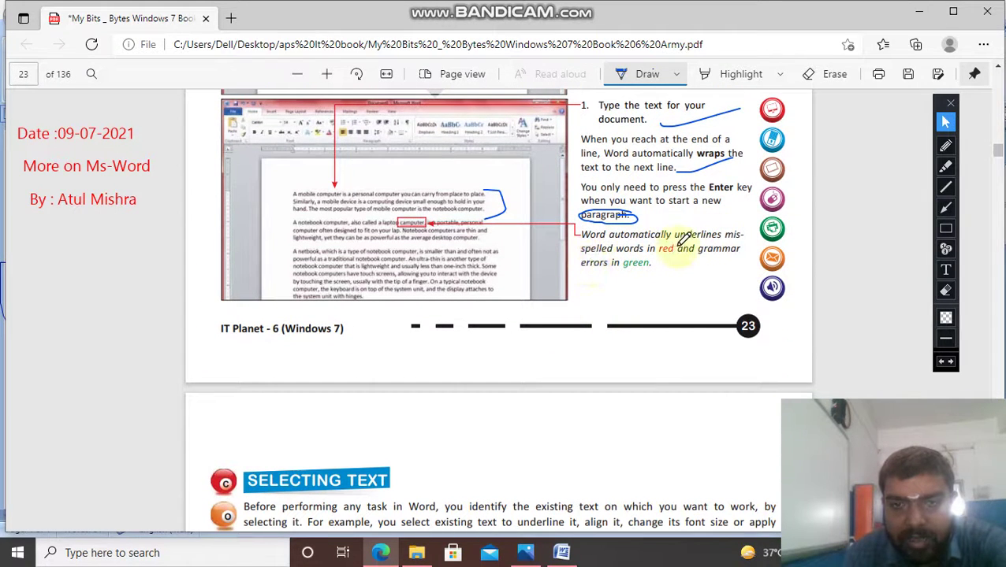
{"action": "mouse_move", "coordinate": [651, 237]}
{"action": "left_mouse_down"}
{"action": "mouse_move", "coordinate": [673, 254]}
{"action": "mouse_move", "coordinate": [666, 235]}
{"action": "left_mouse_up"}
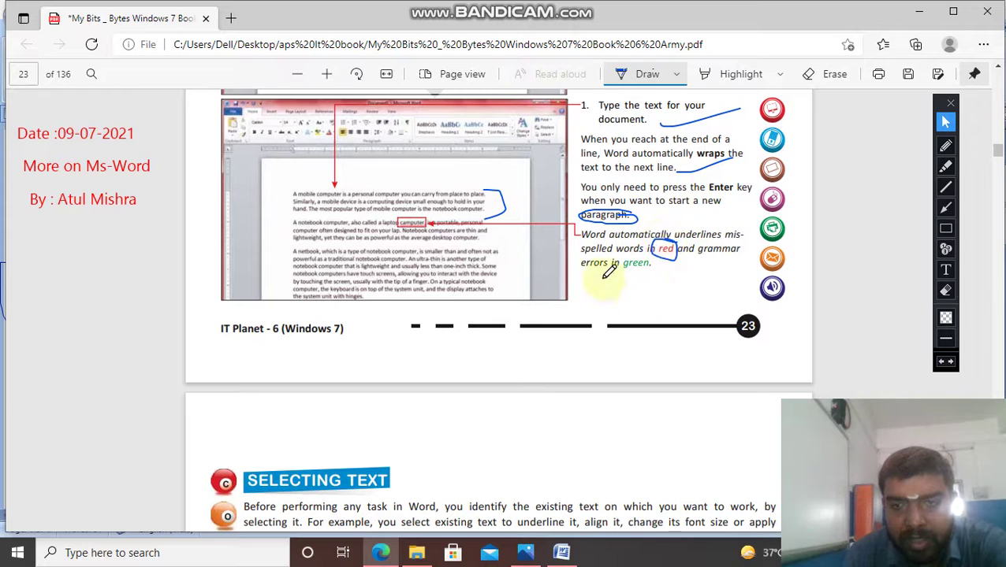
{"action": "left_click_drag", "start_coordinate": [603, 278], "coordinate": [666, 271]}
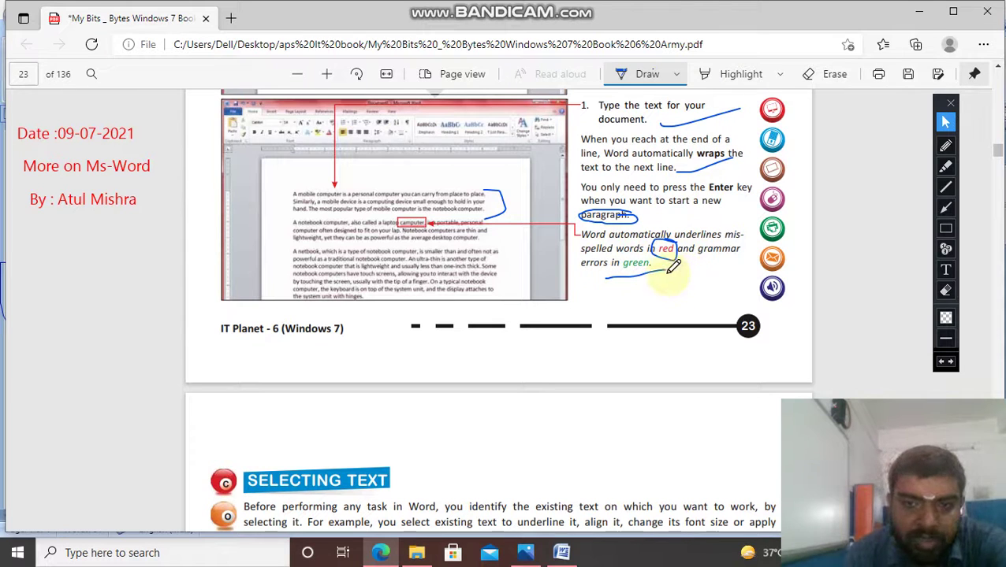
{"action": "mouse_move", "coordinate": [671, 262]}
{"action": "left_mouse_down"}
{"action": "mouse_move", "coordinate": [632, 276]}
{"action": "mouse_move", "coordinate": [605, 267]}
{"action": "mouse_move", "coordinate": [630, 255]}
{"action": "left_mouse_up"}
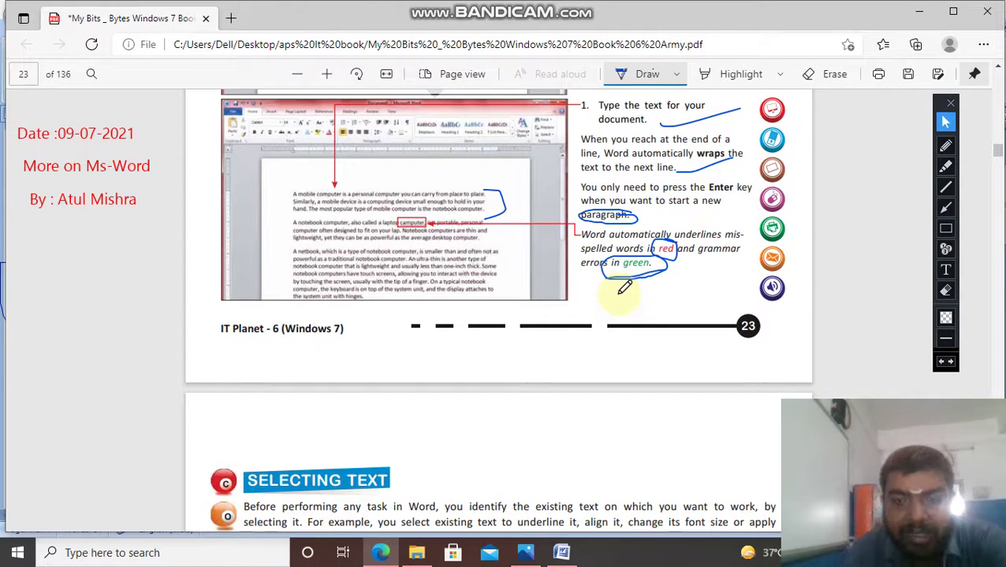
Step: Switch back to Word, highlight the flagged word "cantt", and ignore its spelling error instead of accepting a suggestion
{"action": "left_click", "coordinate": [562, 549]}
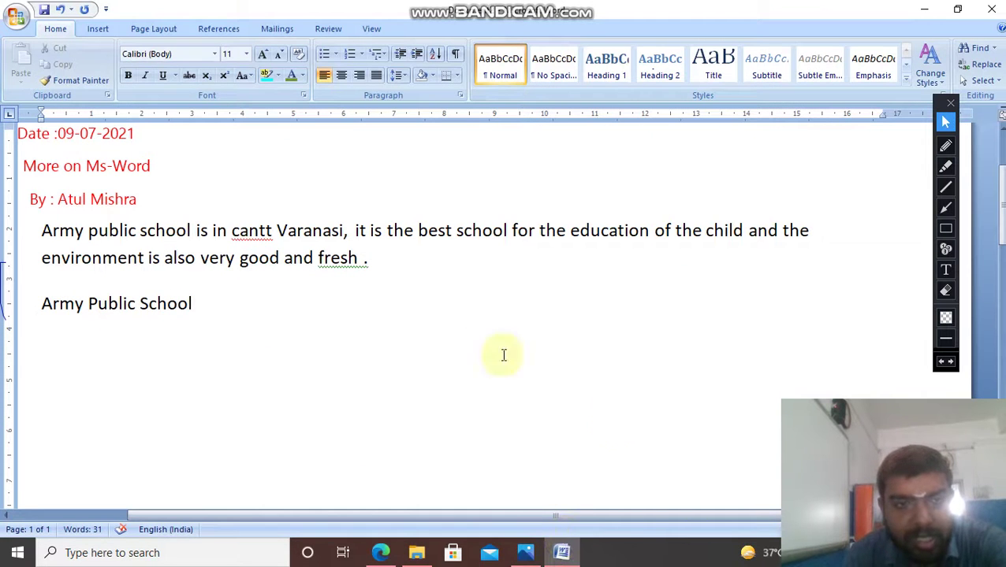
{"action": "mouse_move", "coordinate": [227, 231]}
{"action": "left_mouse_down"}
{"action": "mouse_move", "coordinate": [274, 231]}
{"action": "mouse_move", "coordinate": [231, 231]}
{"action": "left_mouse_up"}
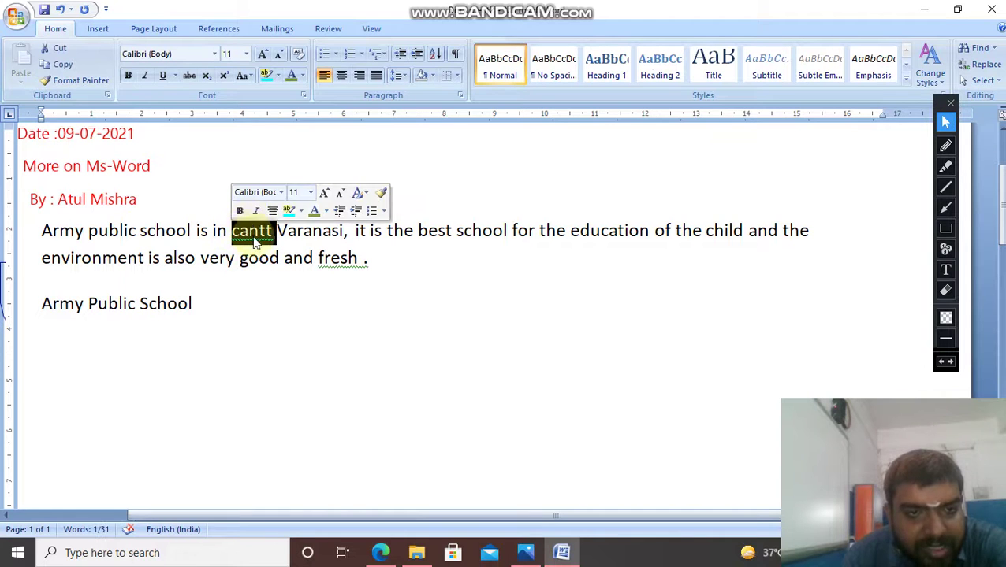
{"action": "left_click", "coordinate": [369, 263]}
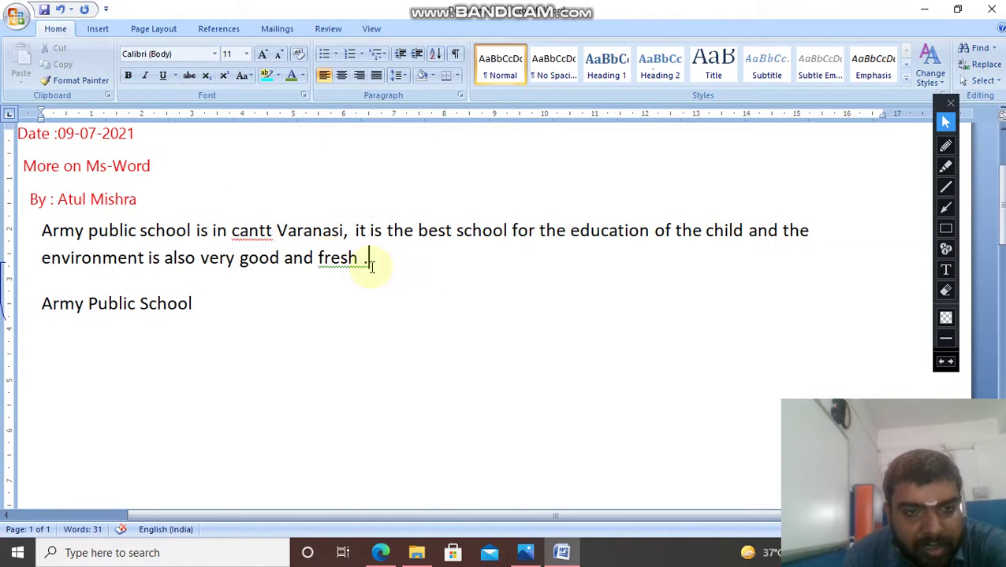
{"action": "right_click", "coordinate": [258, 230]}
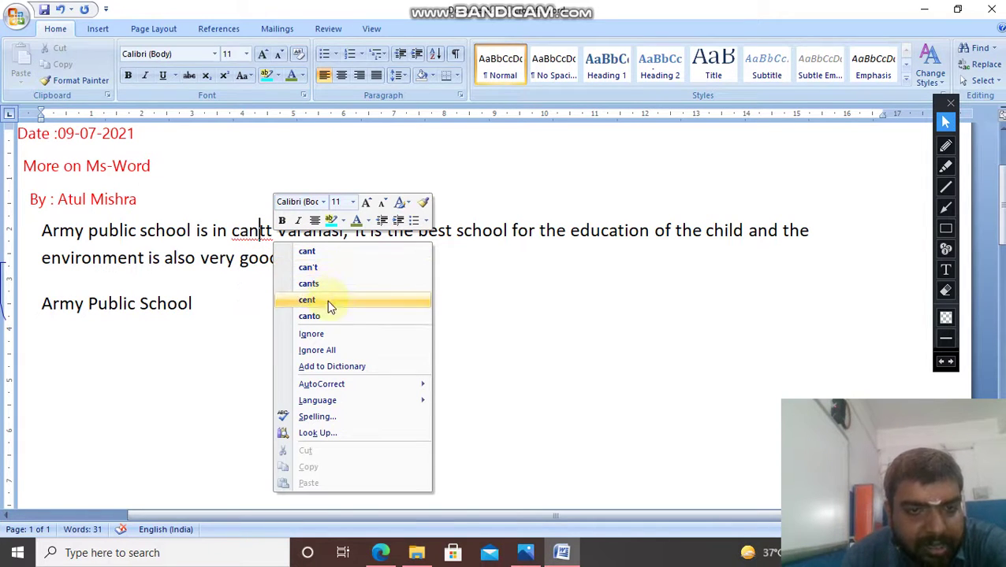
{"action": "left_click", "coordinate": [356, 338]}
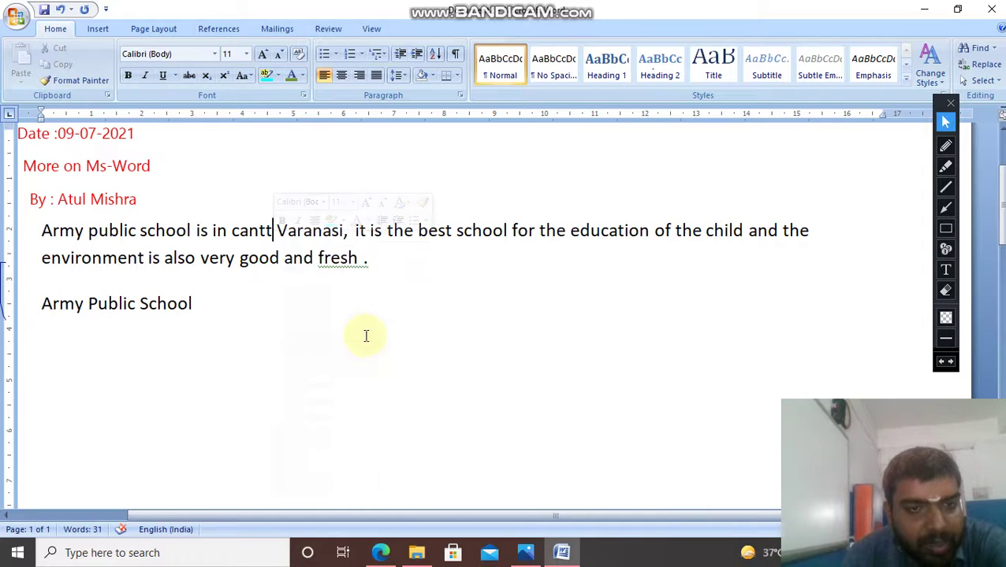
Step: Insert a space before the comma after "Varanasi" to demonstrate a grammar error, and remove it again
{"action": "left_click", "coordinate": [345, 230]}
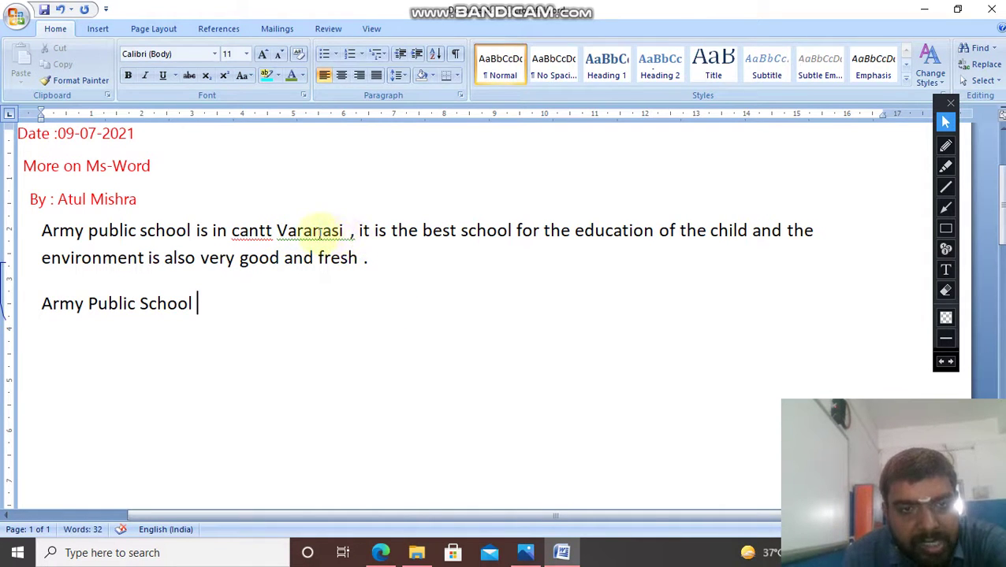
{"action": "key", "text": "ctrl+End"}
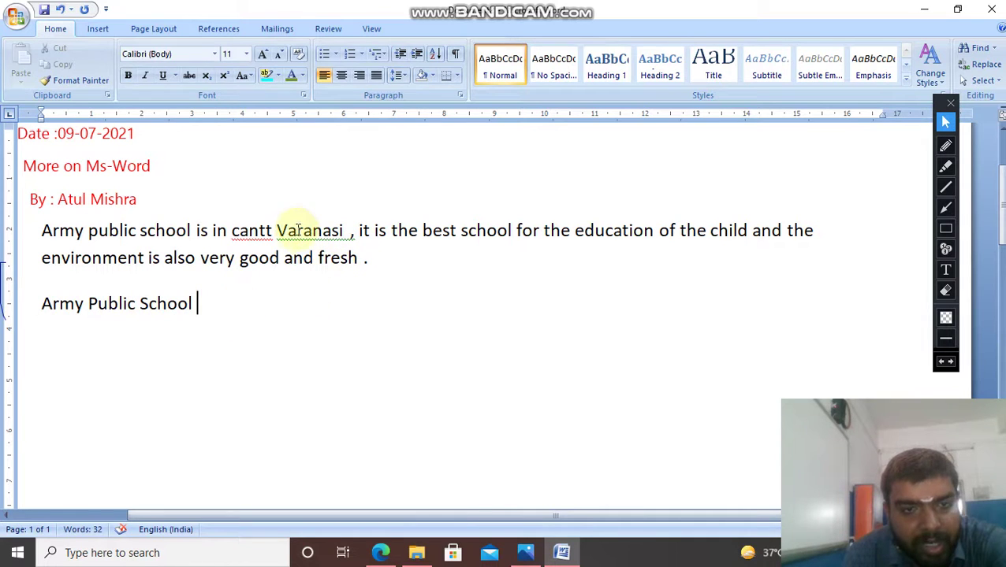
{"action": "left_click", "coordinate": [350, 232]}
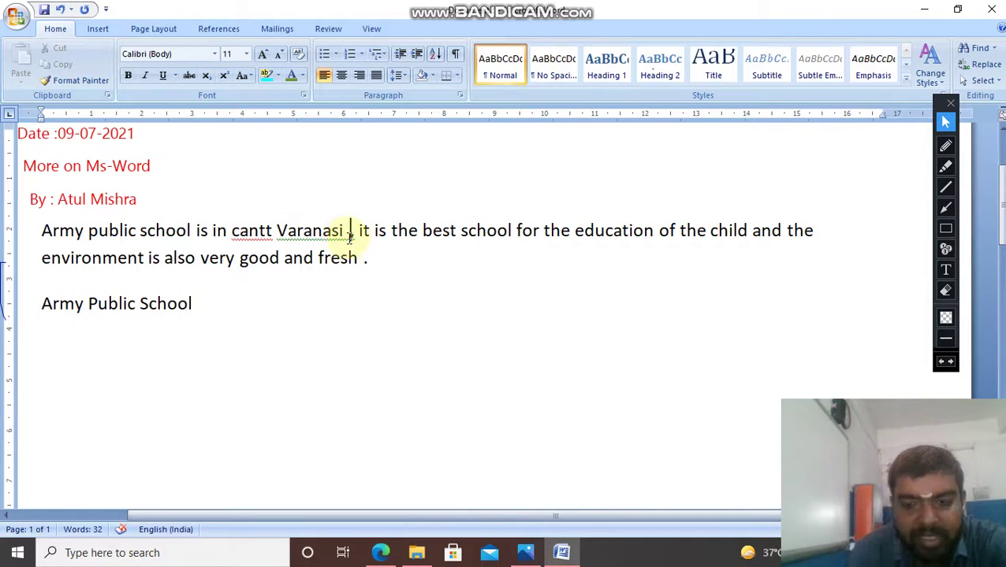
{"action": "key", "text": "Delete"}
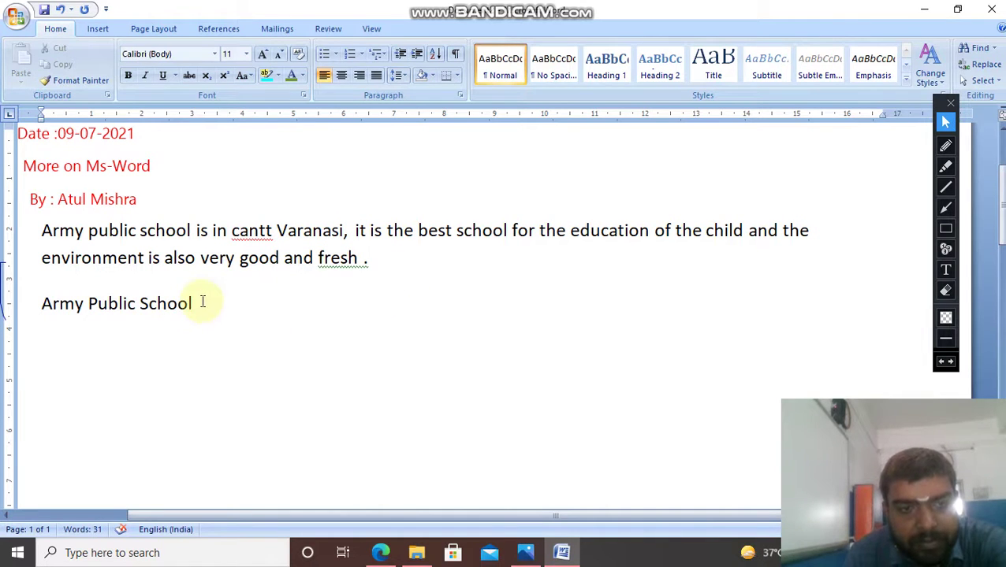
Step: Highlight "fresh .", circle it and "cantt" with the on-screen highlighter, and draw a handwritten letter beside each circle
{"action": "left_click_drag", "start_coordinate": [318, 265], "coordinate": [369, 261]}
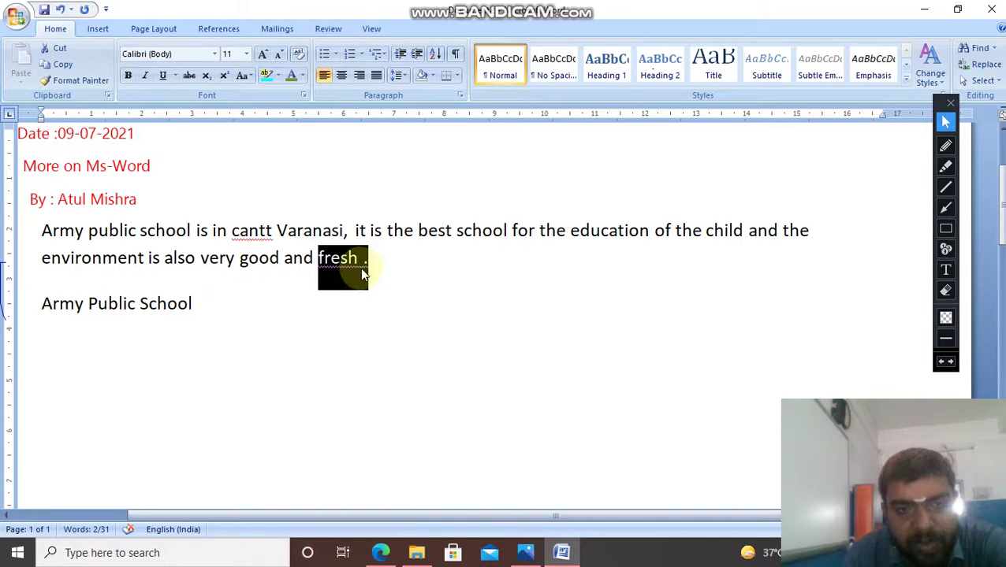
{"action": "left_click", "coordinate": [403, 272]}
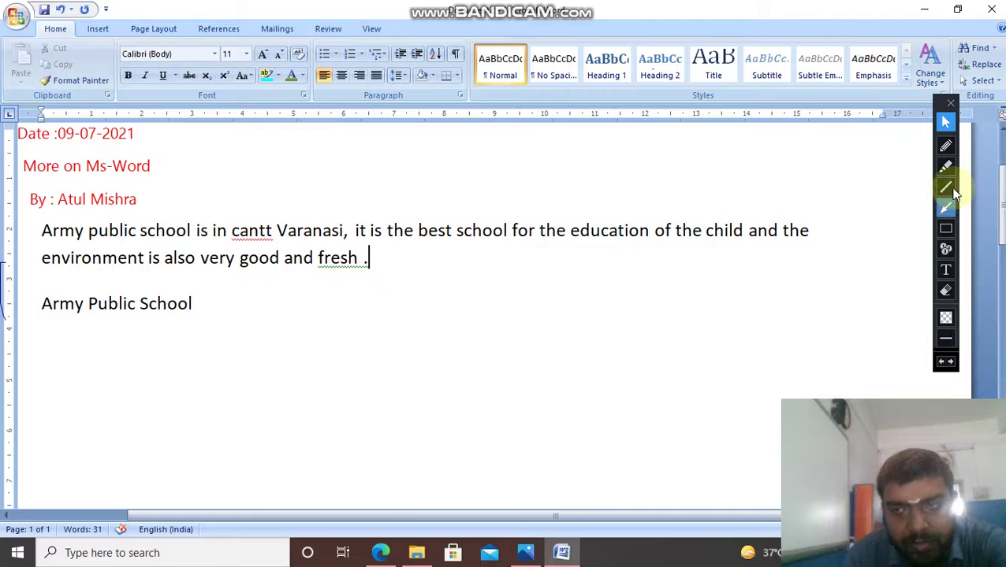
{"action": "left_click", "coordinate": [945, 166]}
{"action": "mouse_move", "coordinate": [403, 253]}
{"action": "left_mouse_down"}
{"action": "mouse_move", "coordinate": [359, 242]}
{"action": "mouse_move", "coordinate": [292, 268]}
{"action": "mouse_move", "coordinate": [389, 266]}
{"action": "mouse_move", "coordinate": [366, 284]}
{"action": "left_mouse_up"}
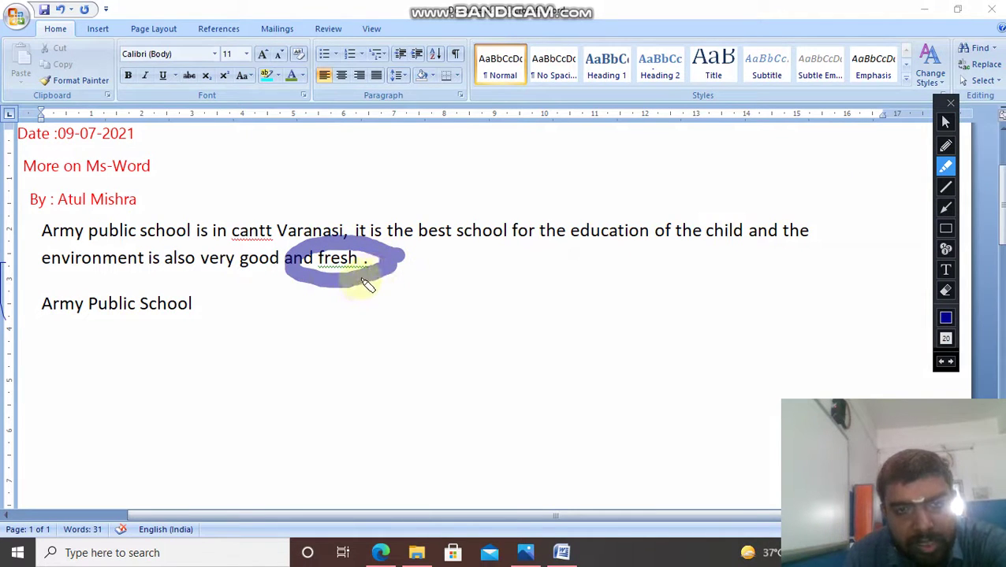
{"action": "mouse_move", "coordinate": [277, 225]}
{"action": "left_mouse_down"}
{"action": "mouse_move", "coordinate": [265, 209]}
{"action": "mouse_move", "coordinate": [225, 245]}
{"action": "mouse_move", "coordinate": [284, 253]}
{"action": "left_mouse_up"}
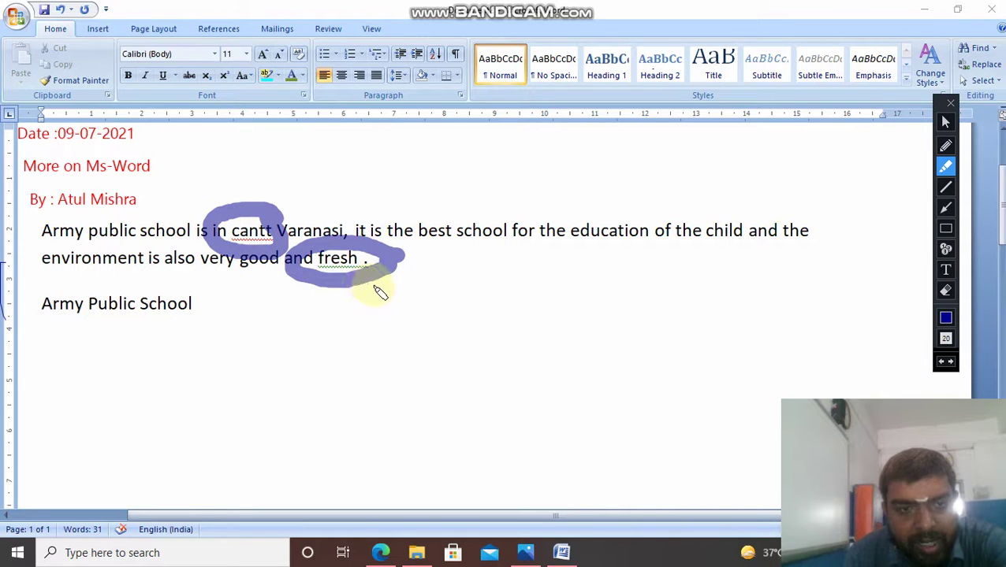
{"action": "mouse_move", "coordinate": [377, 287]}
{"action": "left_mouse_down"}
{"action": "mouse_move", "coordinate": [353, 300]}
{"action": "mouse_move", "coordinate": [382, 316]}
{"action": "mouse_move", "coordinate": [405, 307]}
{"action": "mouse_move", "coordinate": [426, 328]}
{"action": "left_mouse_up"}
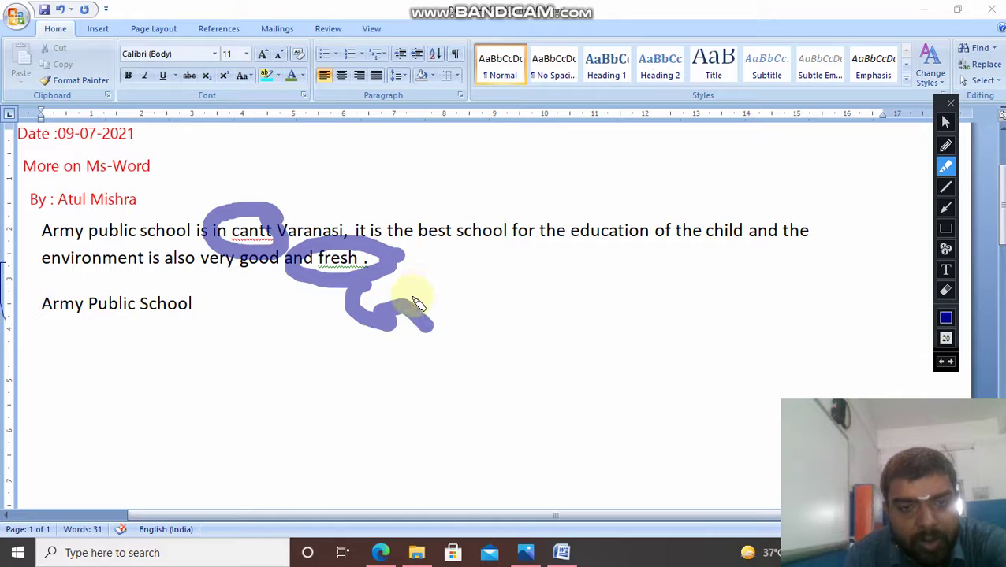
{"action": "mouse_move", "coordinate": [281, 197]}
{"action": "left_mouse_down"}
{"action": "mouse_move", "coordinate": [280, 164]}
{"action": "mouse_move", "coordinate": [315, 209]}
{"action": "mouse_move", "coordinate": [281, 205]}
{"action": "left_mouse_up"}
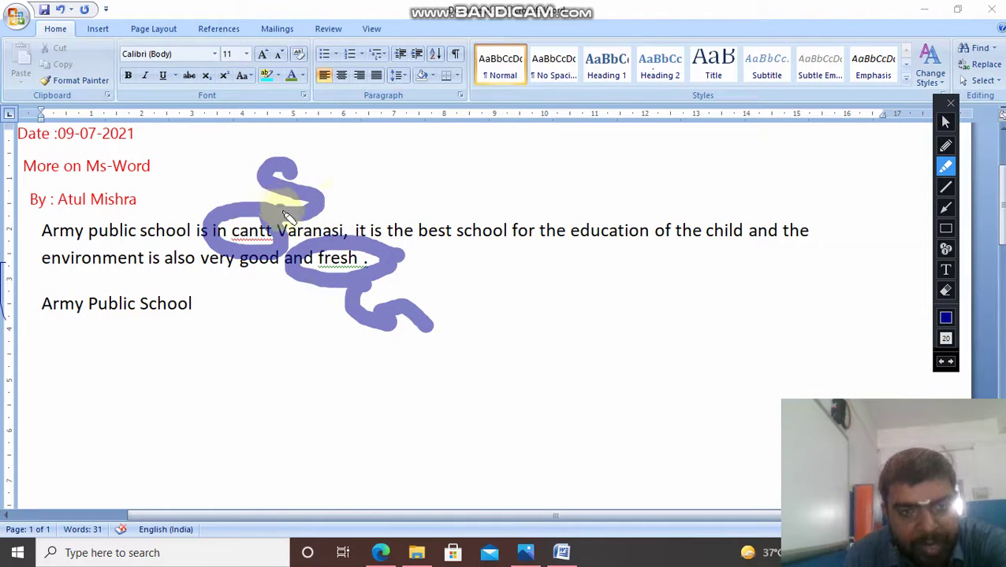
Step: Erase the highlighter circles and letters around "cantt" and "fresh .", and return to the normal pointer
{"action": "left_click", "coordinate": [945, 290]}
{"action": "left_click_drag", "start_coordinate": [410, 319], "coordinate": [496, 359]}
{"action": "left_click_drag", "start_coordinate": [181, 177], "coordinate": [256, 246]}
{"action": "left_click_drag", "start_coordinate": [260, 141], "coordinate": [325, 170]}
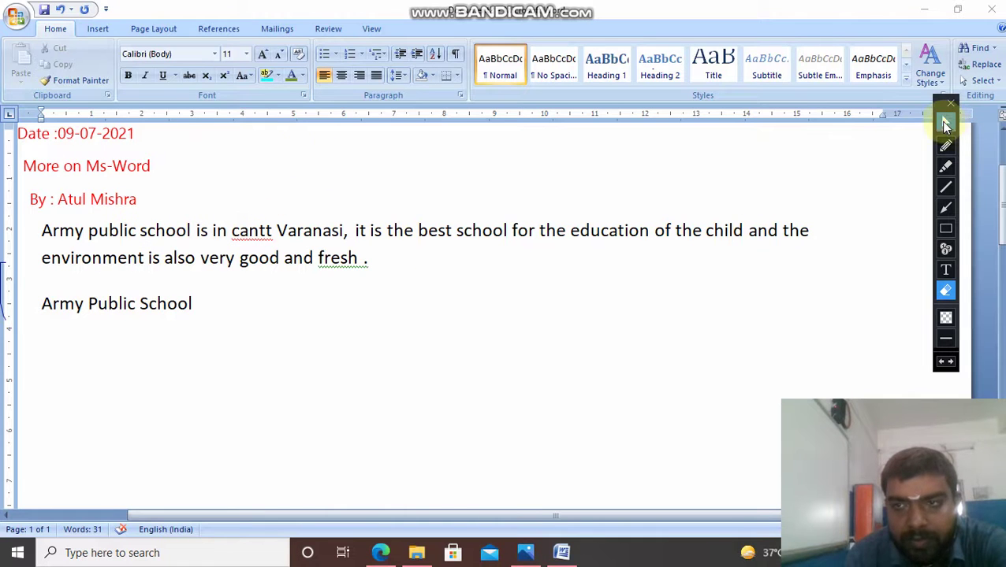
{"action": "left_click", "coordinate": [944, 122]}
Step: Switch to the textbook PDF in Edge and go to the "Selecting Text" section on page 24
{"action": "left_click", "coordinate": [382, 552]}
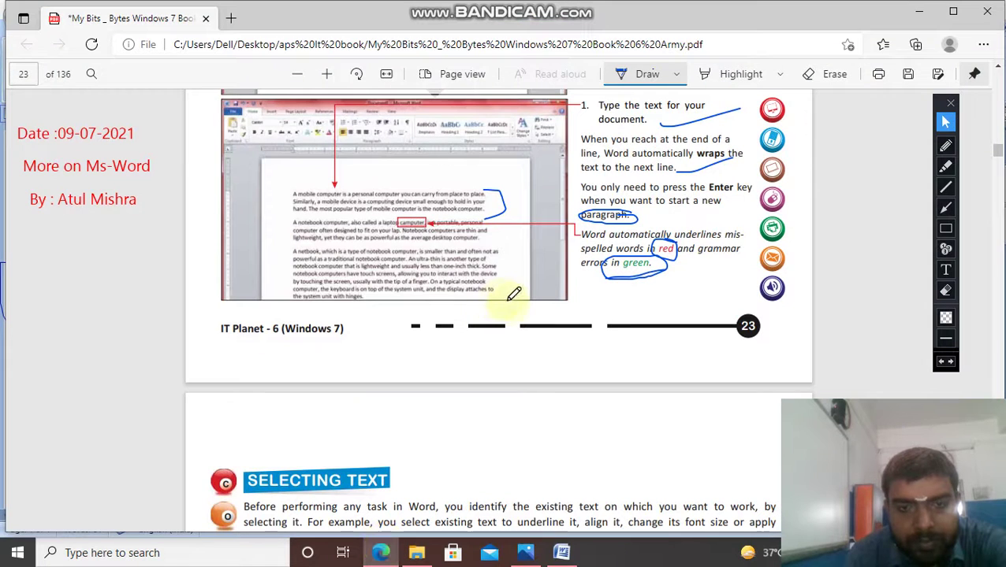
{"action": "scroll", "coordinate": [513, 299], "scroll_direction": "down", "scroll_amount": 3}
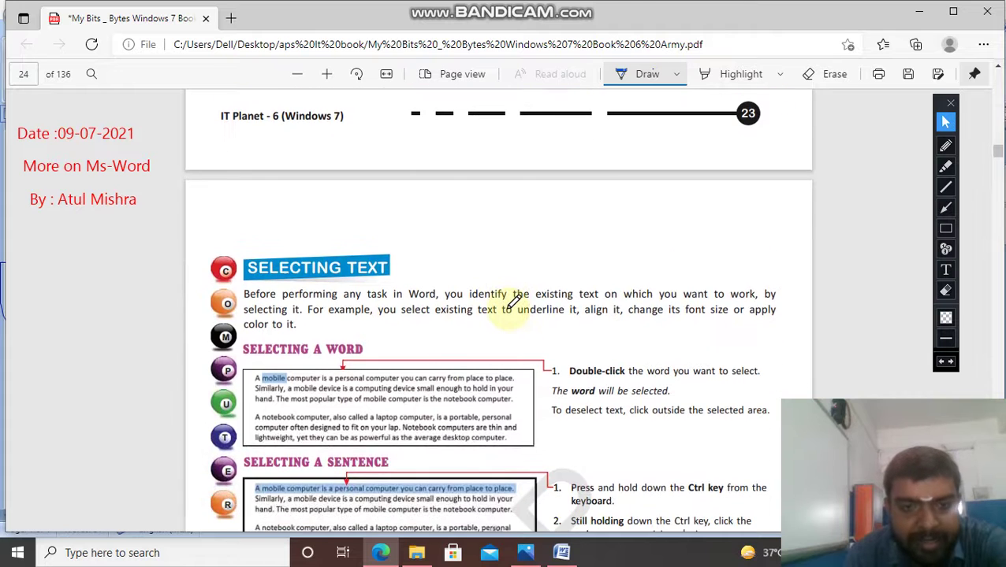
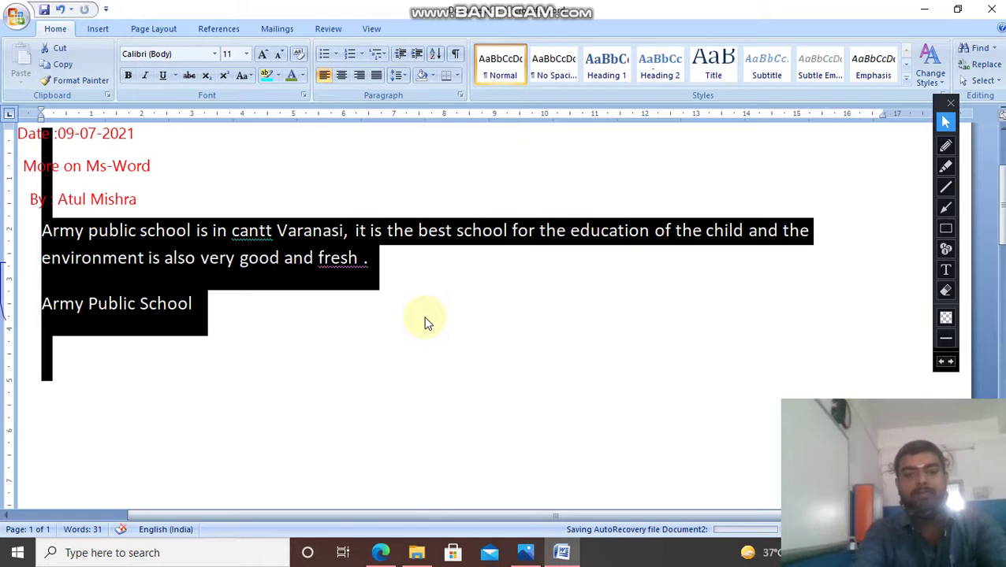
Step: Switch back to Word, delete all the document's text and generate sample paragraphs with =rand()
{"action": "key", "text": "Delete"}
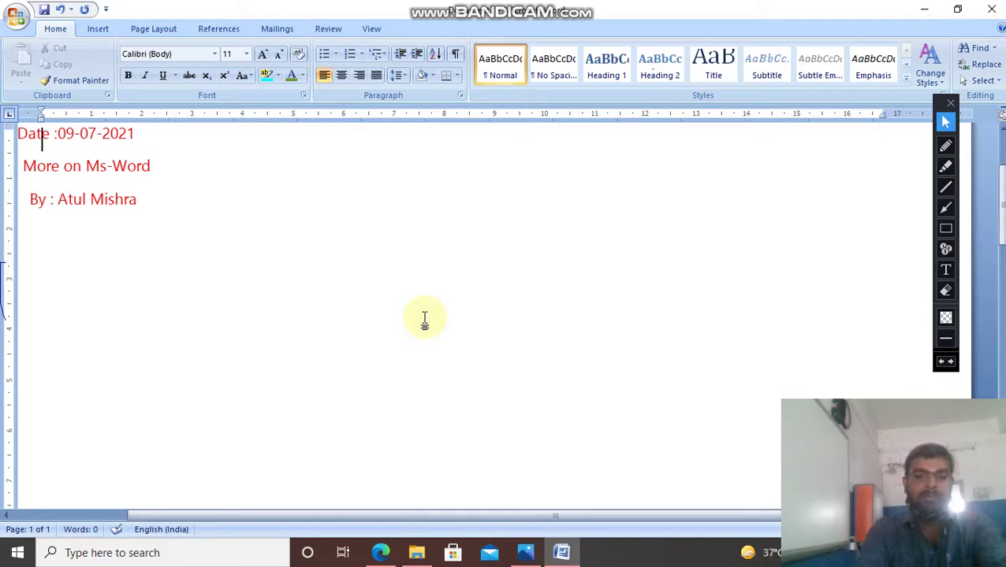
{"action": "type", "text": "=ra"}
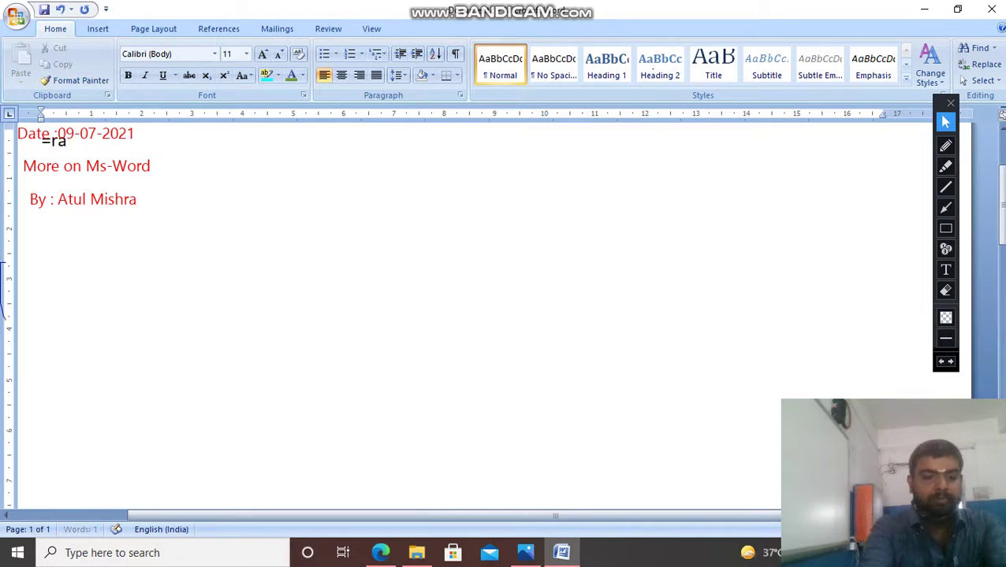
{"action": "type", "text": "nd()"}
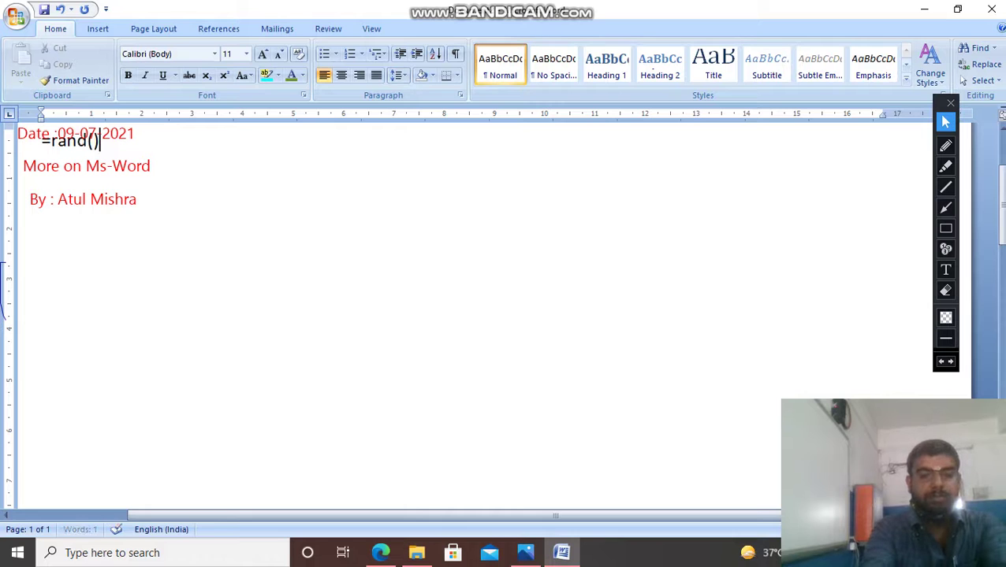
{"action": "key", "text": "Return"}
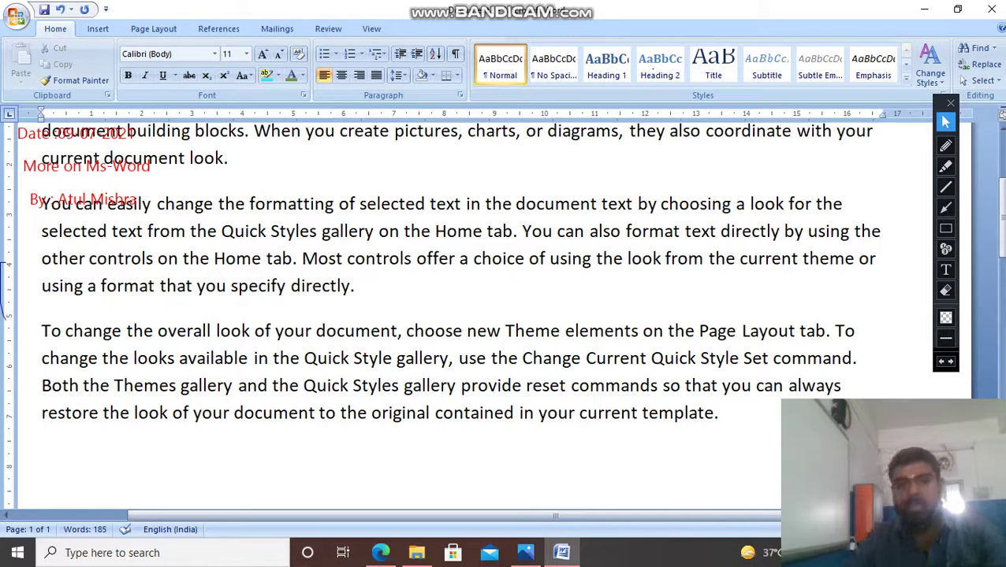
Step: Select the word "choose" in the last paragraph, deselect it, and select "controls" in the paragraph above
{"action": "double_click", "coordinate": [440, 333]}
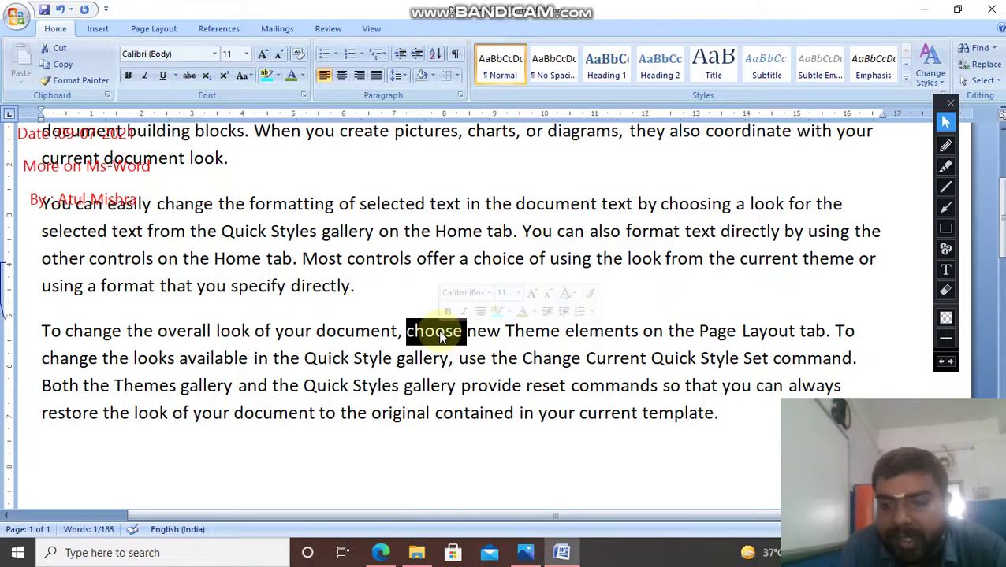
{"action": "left_click", "coordinate": [409, 294]}
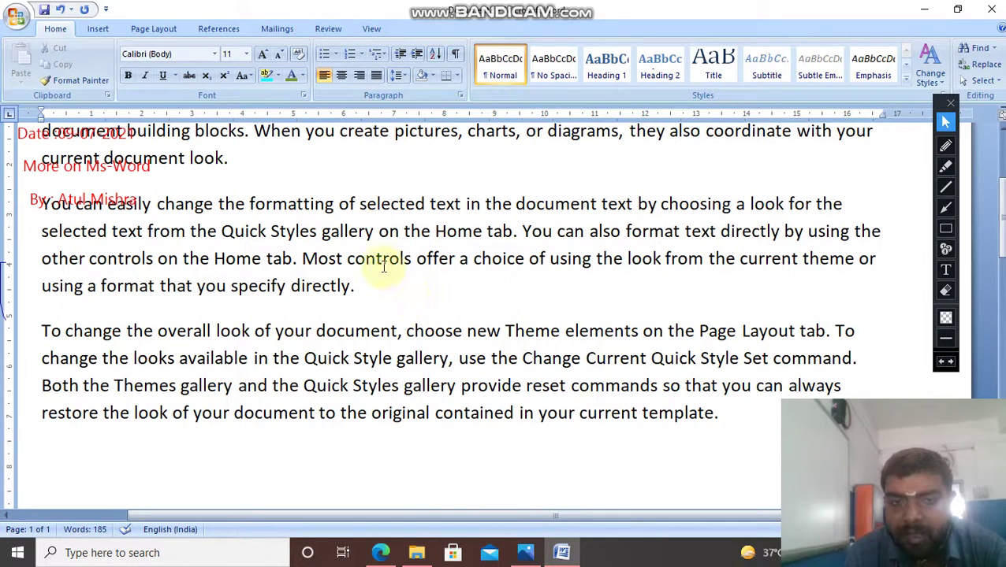
{"action": "double_click", "coordinate": [388, 262]}
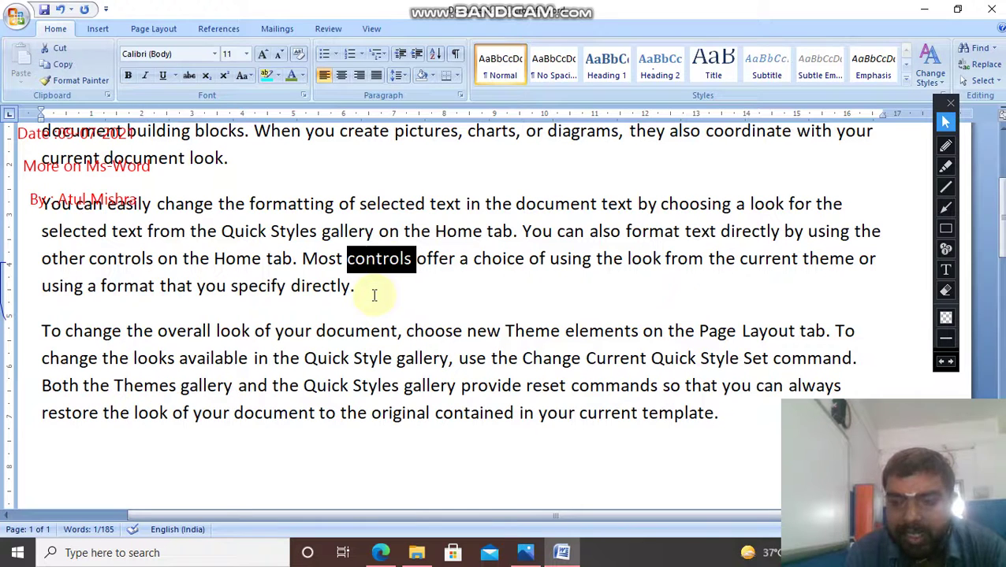
Step: Deselect "controls", select the word "Quick" in the last paragraph's third line, and deselect it
{"action": "left_click", "coordinate": [409, 298]}
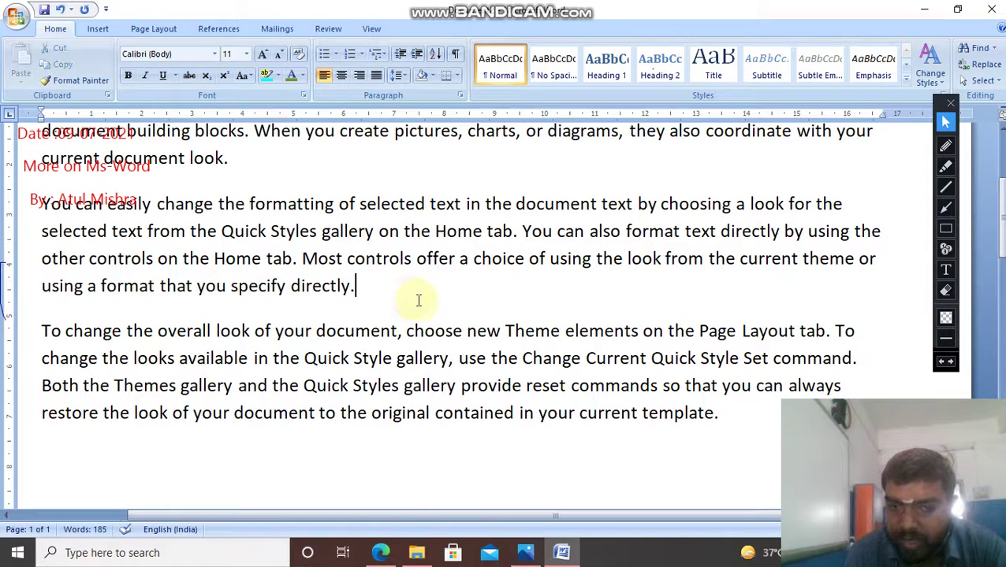
{"action": "double_click", "coordinate": [332, 386]}
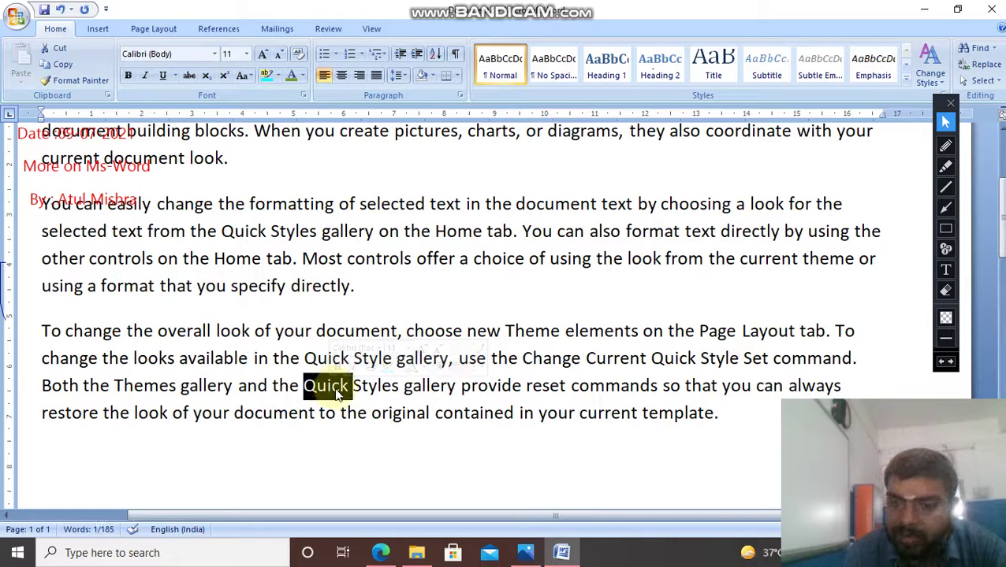
{"action": "left_click", "coordinate": [406, 301]}
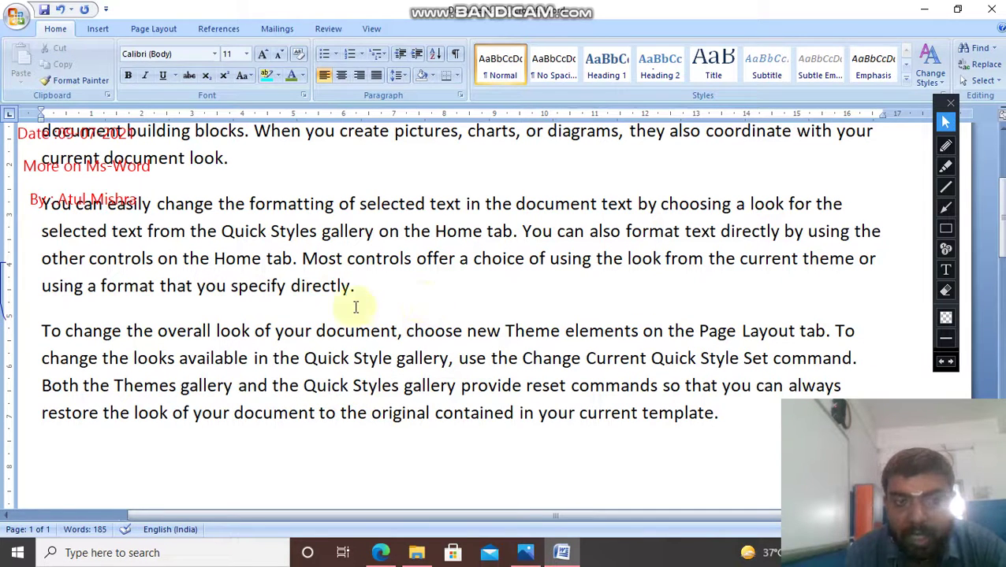
Step: Select the entire last paragraph, deselect it, and do the same with the paragraph beginning "You can easily change"
{"action": "triple_click", "coordinate": [44, 330]}
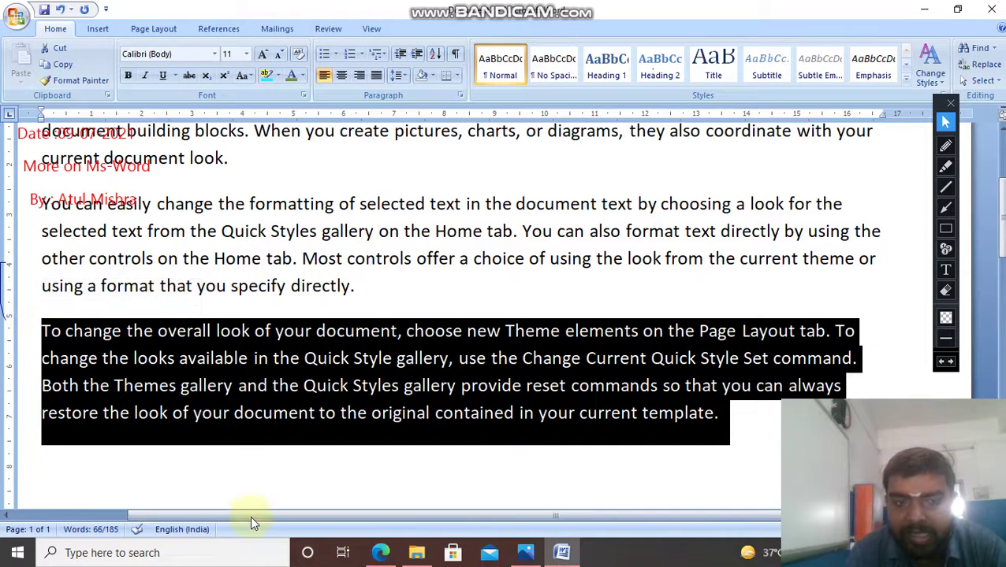
{"action": "left_click", "coordinate": [241, 482]}
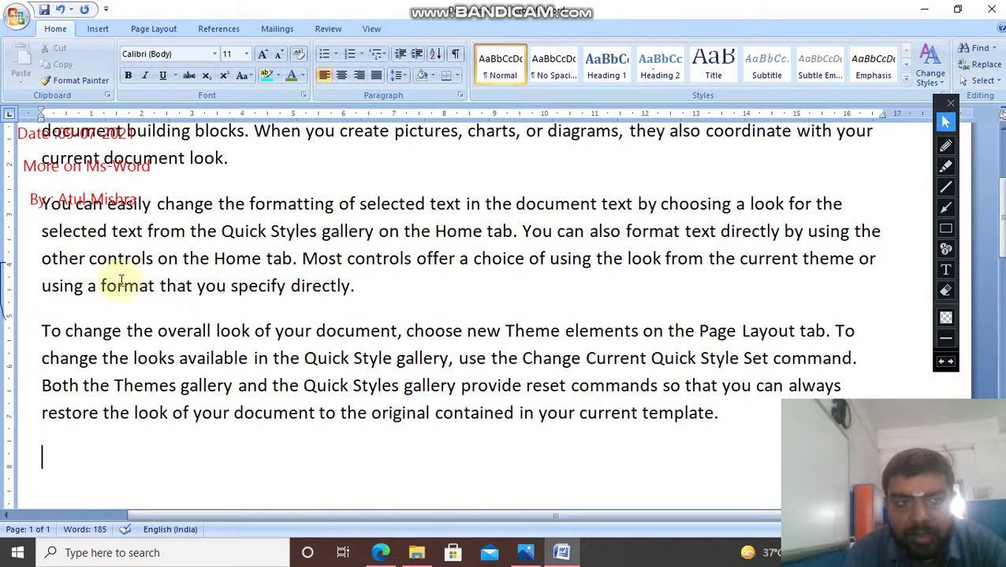
{"action": "double_click", "coordinate": [37, 202]}
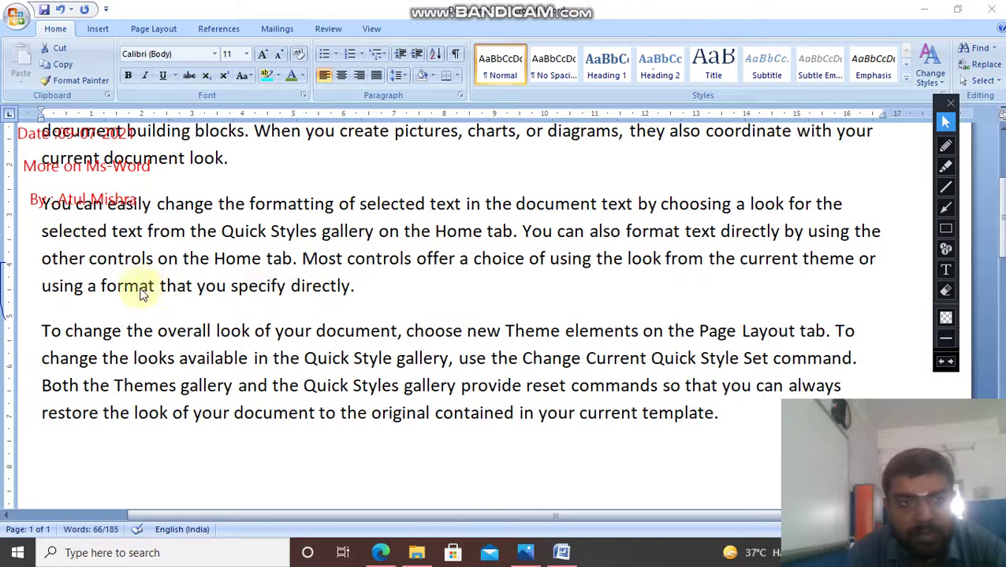
{"action": "double_click", "coordinate": [40, 205]}
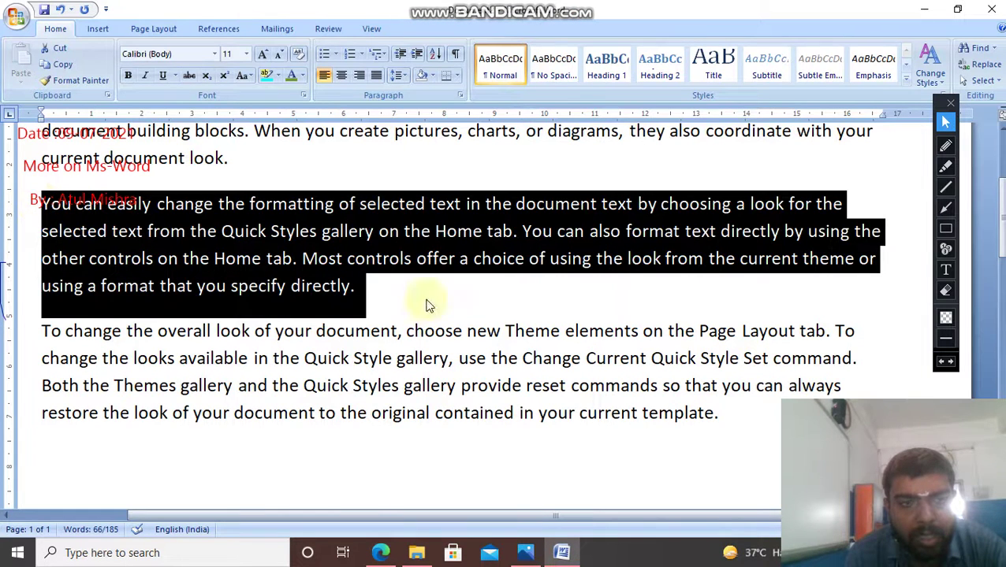
{"action": "left_click", "coordinate": [472, 301]}
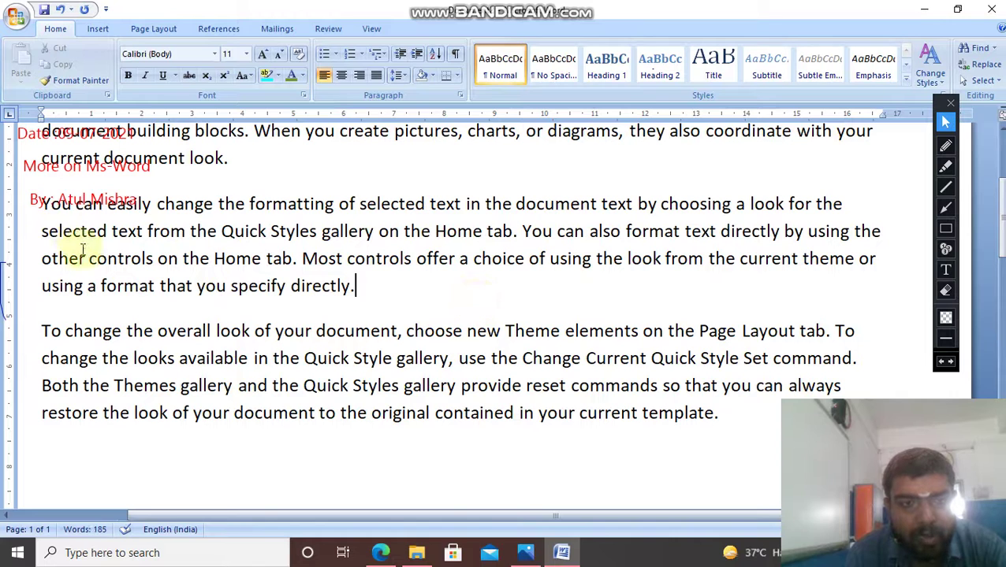
Step: Reselect and deselect the "You can easily change" paragraph, and repeat this with the word "document" in the last paragraph
{"action": "triple_click", "coordinate": [40, 205]}
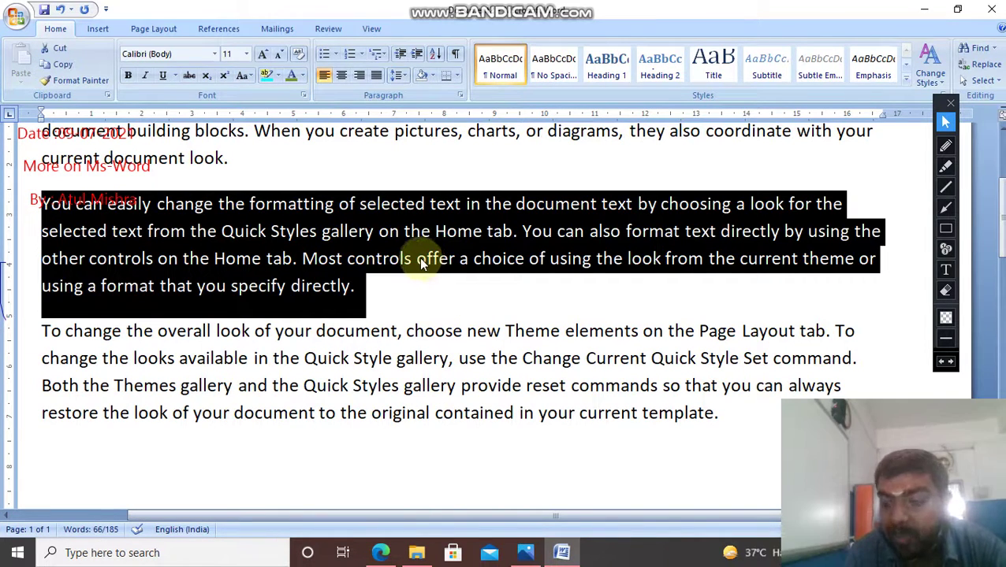
{"action": "left_click", "coordinate": [438, 290]}
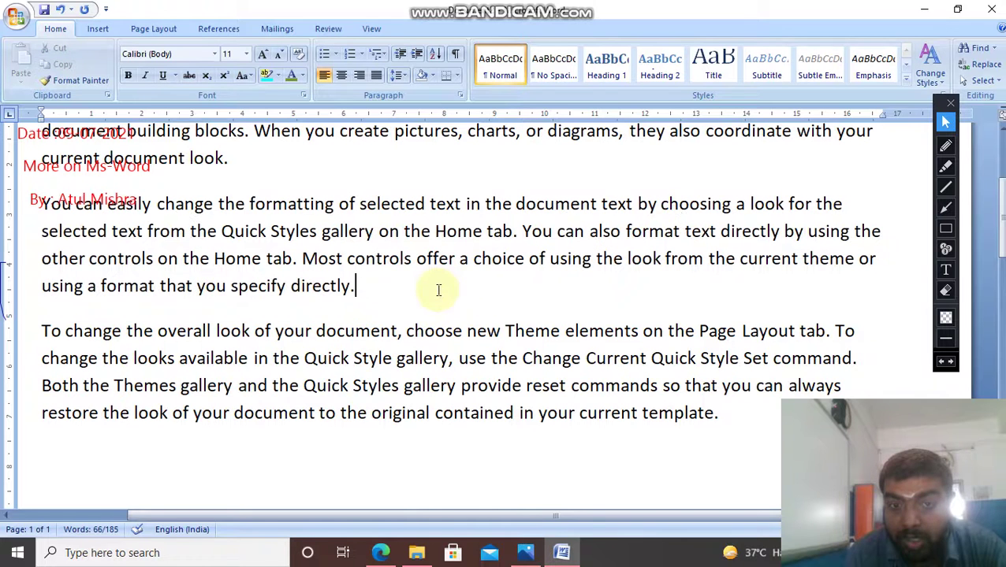
{"action": "double_click", "coordinate": [361, 330]}
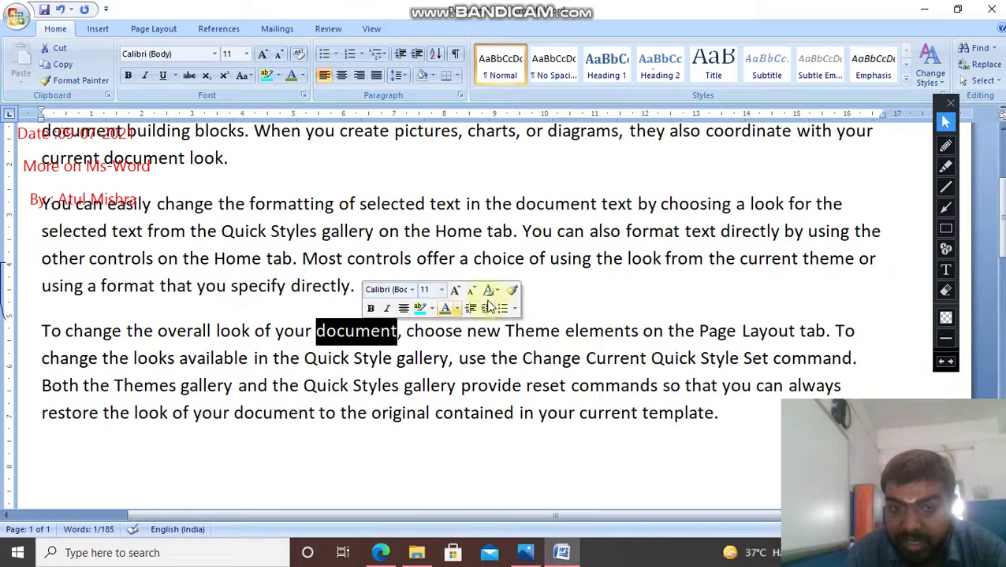
{"action": "left_click", "coordinate": [571, 287]}
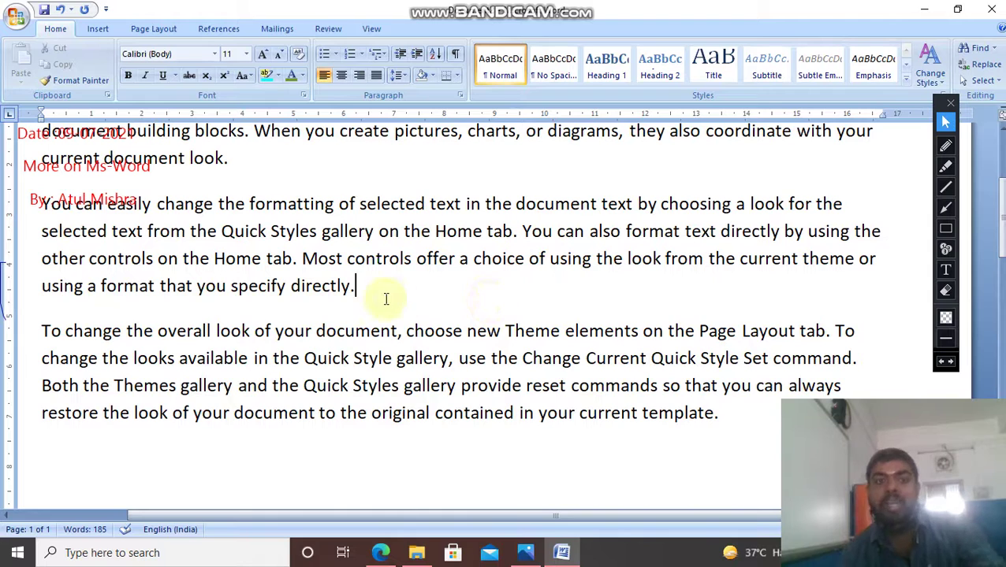
Step: Select the sentence "Most controls offer a choice", clear it, and select the sentence "To change the looks available in the Quick Style gallery"
{"action": "left_click", "coordinate": [304, 253], "text": "shift"}
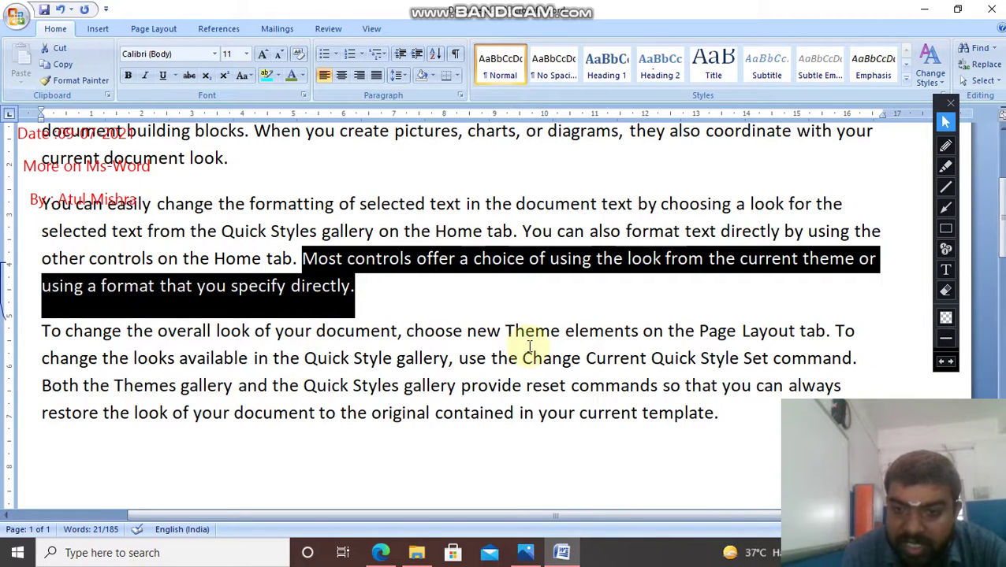
{"action": "left_click", "coordinate": [834, 331]}
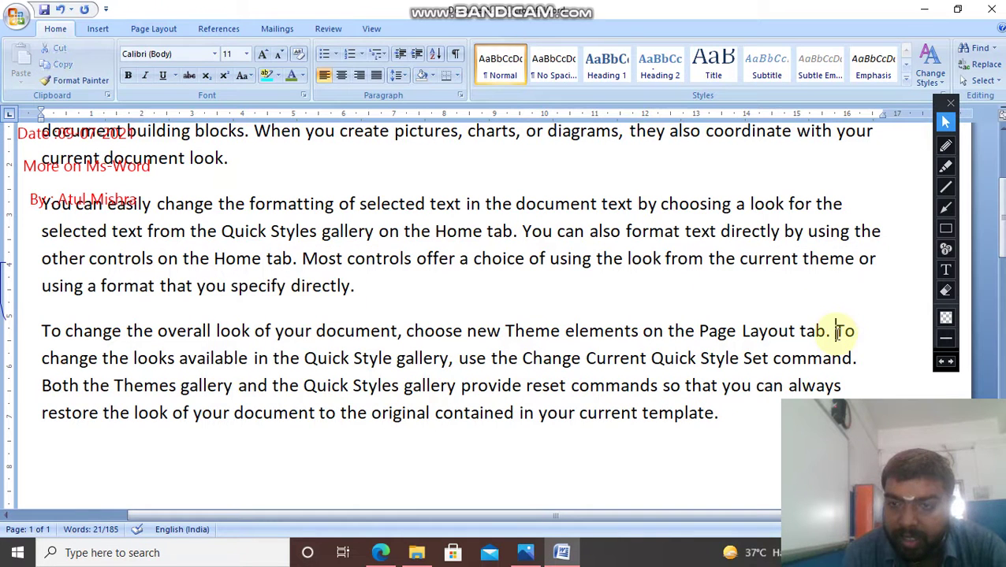
{"action": "left_click", "coordinate": [505, 362], "text": "ctrl"}
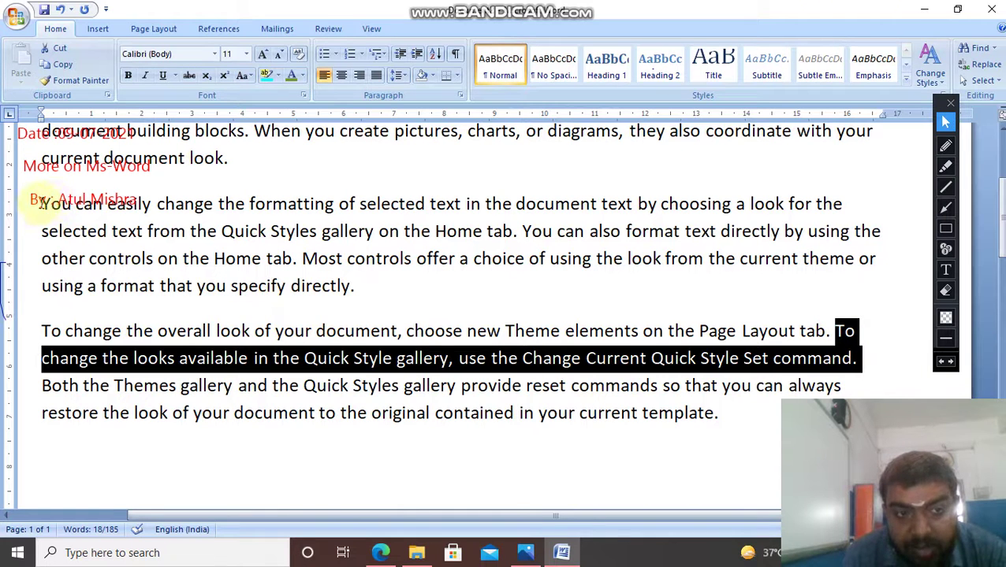
Step: Select the "You can easily change" paragraph and the word "choose" in turn, ending with the last paragraph's first sentence selected
{"action": "triple_click", "coordinate": [38, 203]}
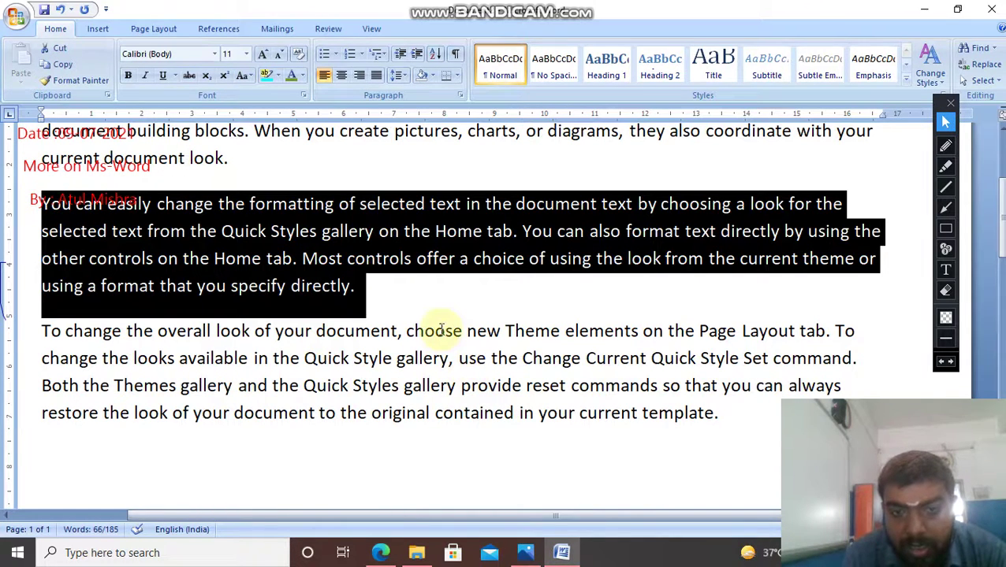
{"action": "double_click", "coordinate": [441, 329]}
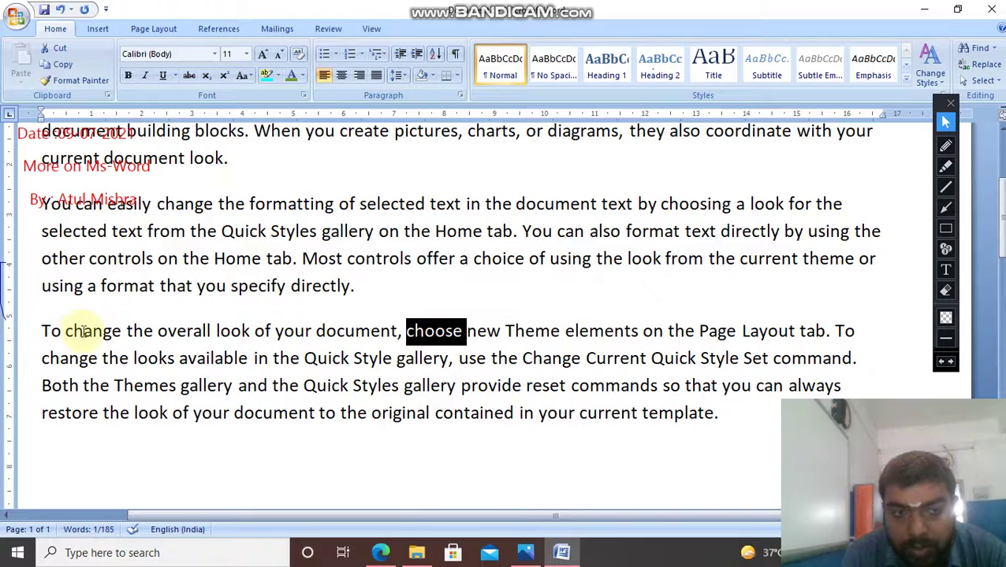
{"action": "left_click", "coordinate": [215, 329]}
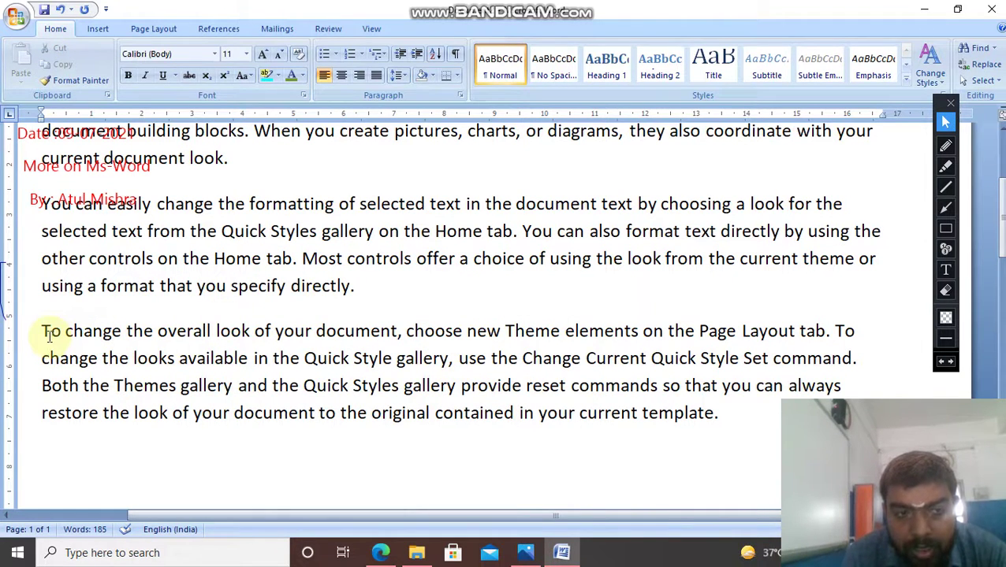
{"action": "left_click", "coordinate": [49, 334], "text": "ctrl"}
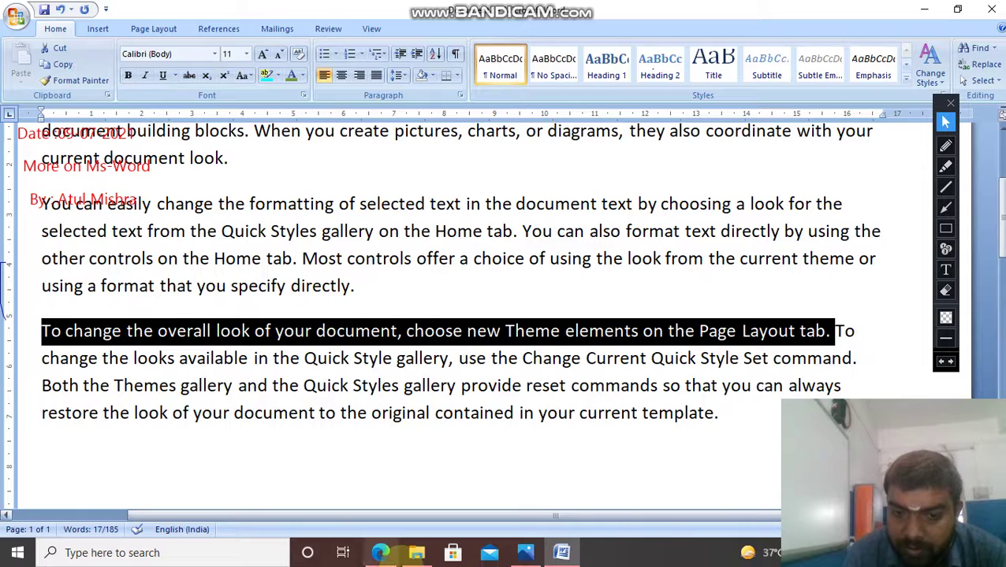
Step: Switch to the textbook PDF in Edge, underline "word you want to select" under "Selecting Any Amount of Text" and draw a tick at step 2
{"action": "left_click", "coordinate": [380, 553]}
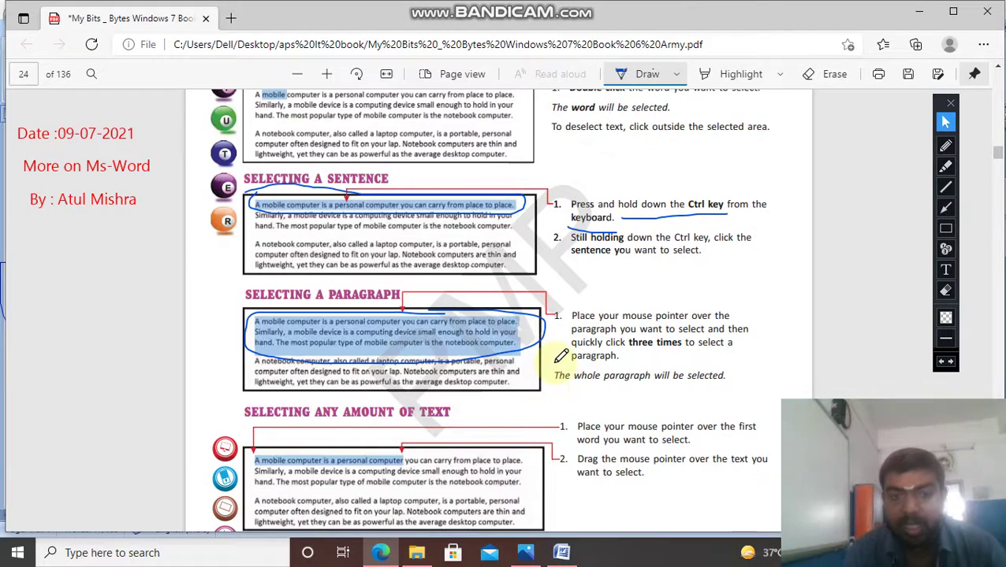
{"action": "scroll", "coordinate": [551, 355], "scroll_direction": "down", "scroll_amount": 4}
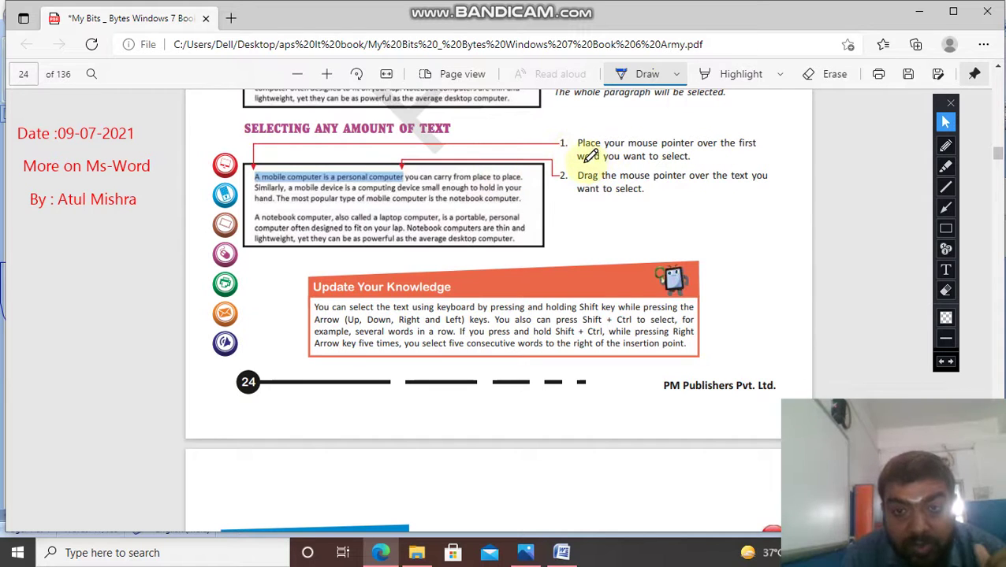
{"action": "left_click_drag", "start_coordinate": [585, 163], "coordinate": [680, 163]}
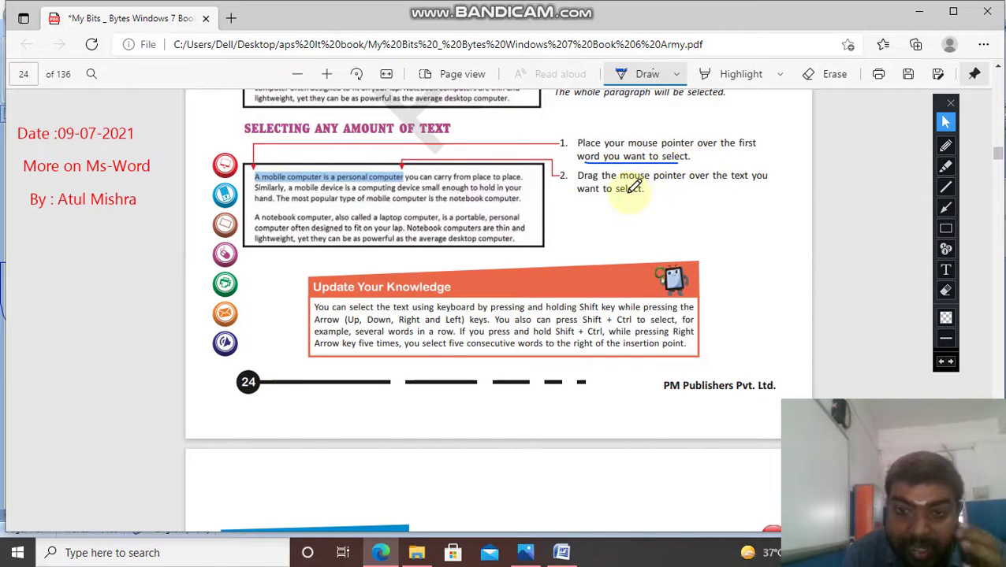
{"action": "left_click_drag", "start_coordinate": [623, 202], "coordinate": [736, 161]}
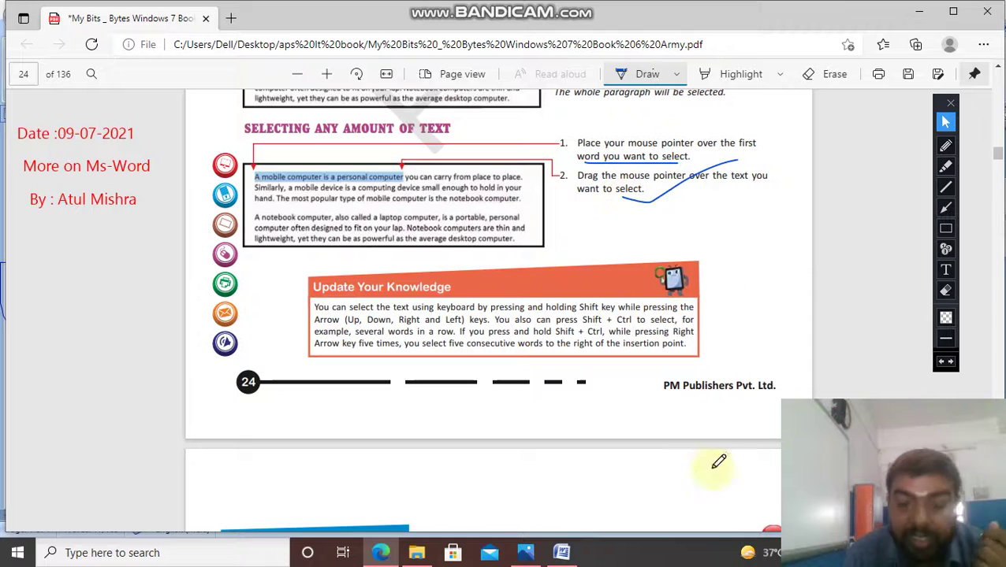
Step: Switch back to Word and select "Themes gallery" through "reset commands", followed by "Home tab." through "from the" in the paragraph above
{"action": "left_click", "coordinate": [561, 552]}
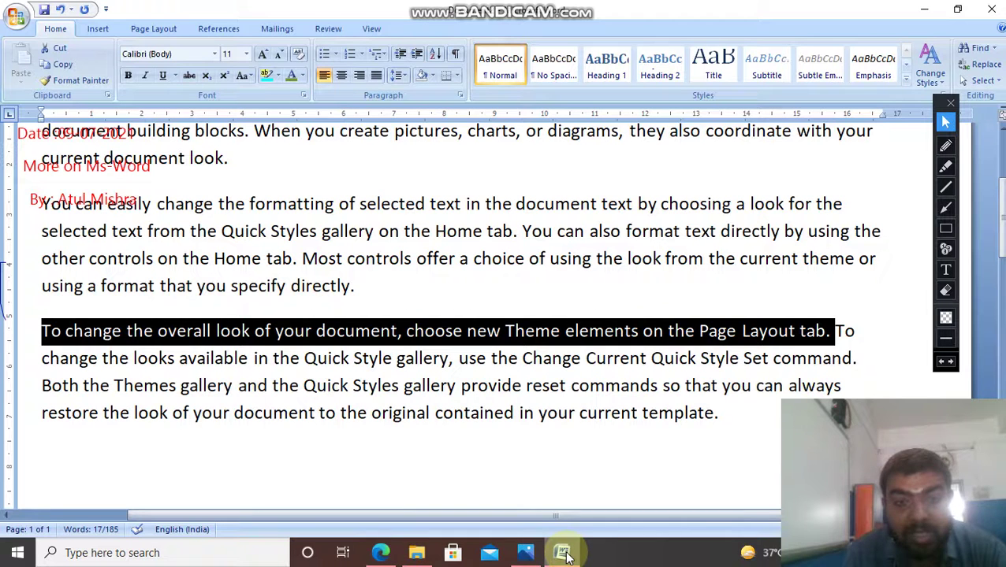
{"action": "left_click", "coordinate": [404, 447]}
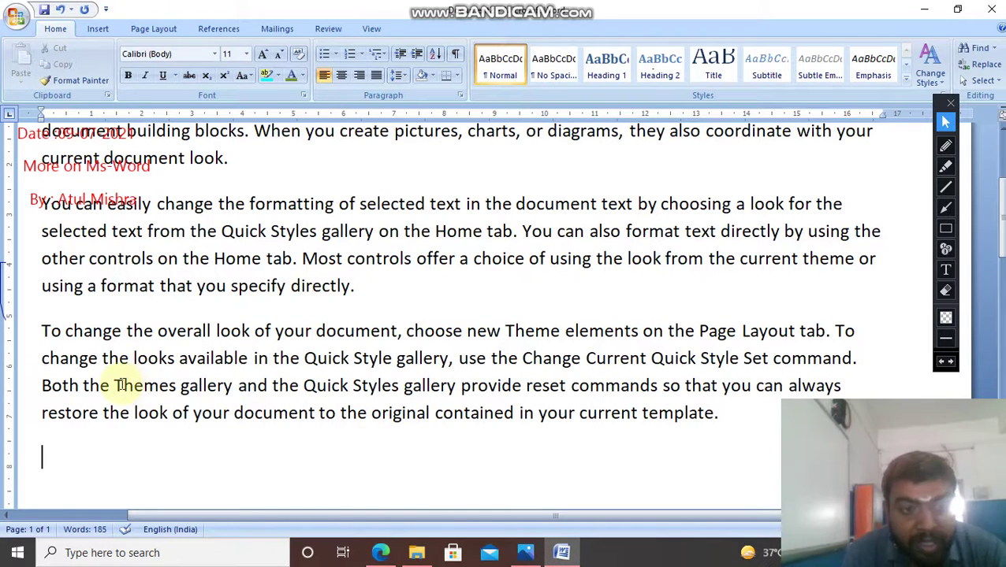
{"action": "left_click_drag", "start_coordinate": [116, 385], "coordinate": [593, 394]}
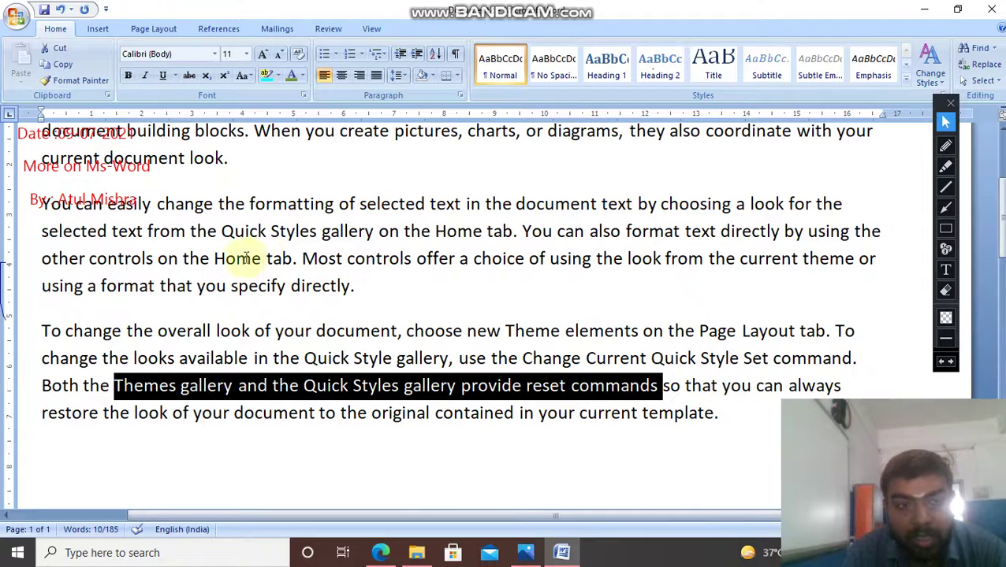
{"action": "left_click_drag", "start_coordinate": [214, 259], "coordinate": [725, 264]}
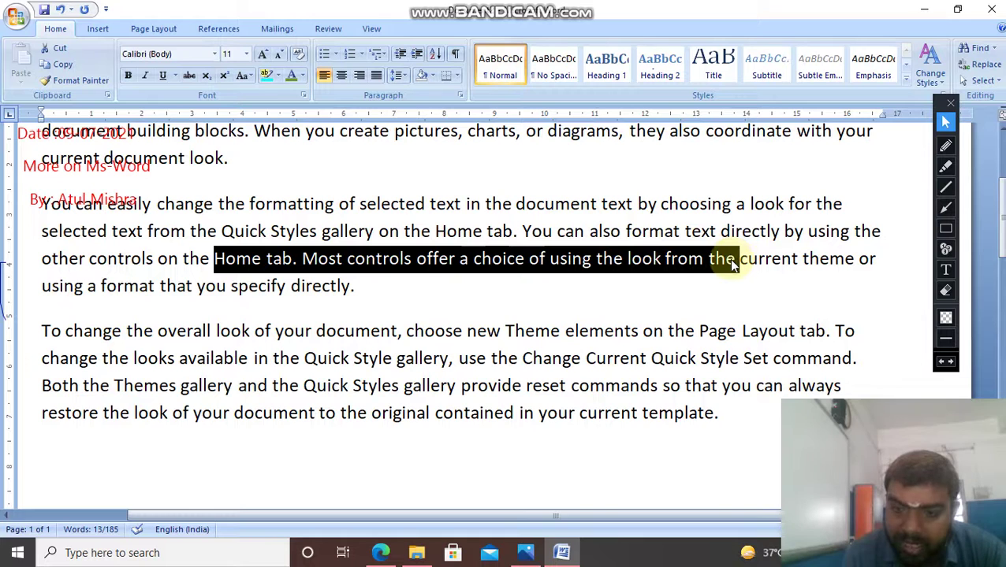
Step: Switch to the textbook PDF and examine the "Update Your Knowledge" note on selecting text with the keyboard
{"action": "left_click", "coordinate": [378, 554]}
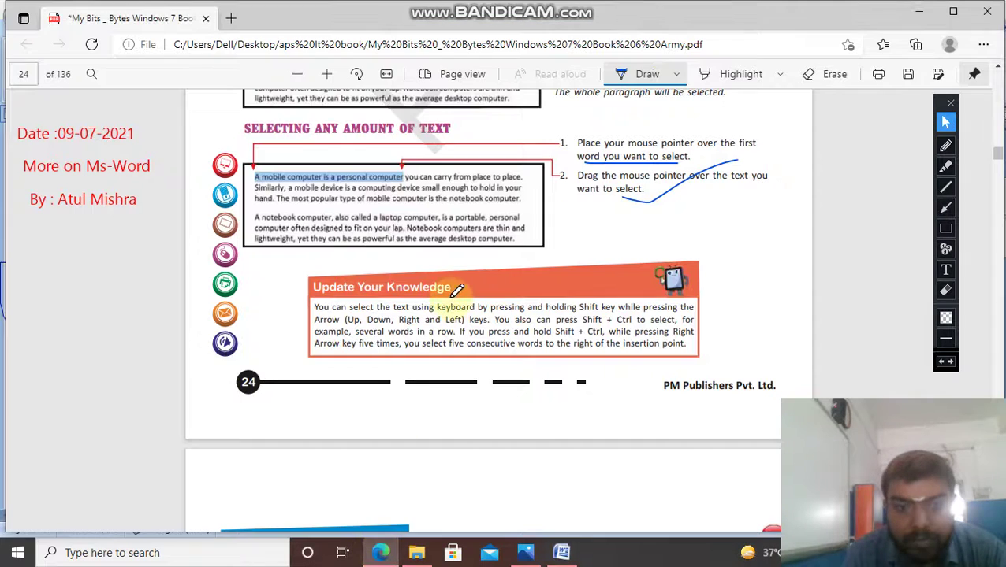
{"action": "scroll", "coordinate": [378, 286], "scroll_direction": "down", "scroll_amount": 1}
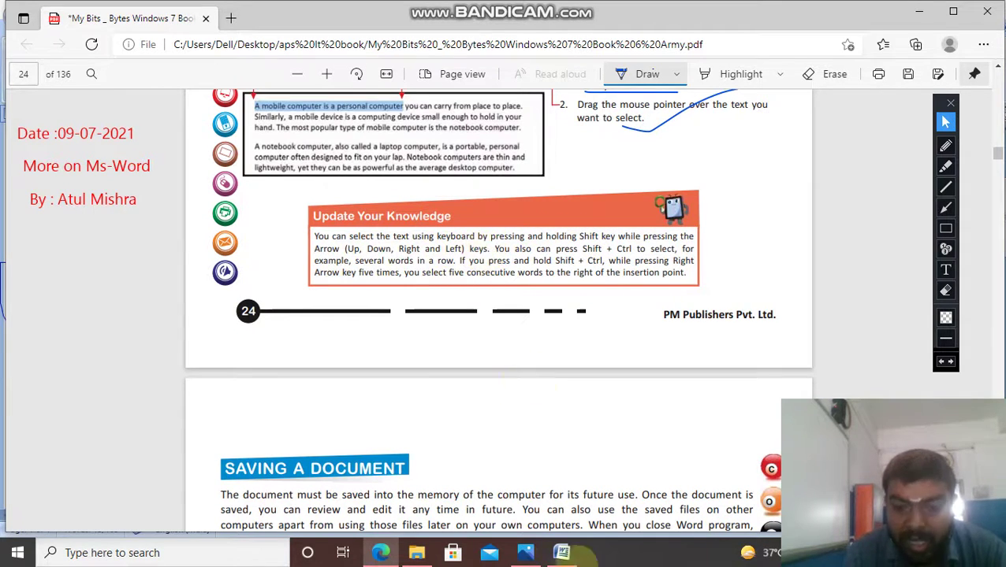
Step: Switch back to Word and select backwards from below the last paragraph, character by character, to "restore" at the start of its last line
{"action": "left_click", "coordinate": [561, 553]}
{"action": "left_click", "coordinate": [381, 477]}
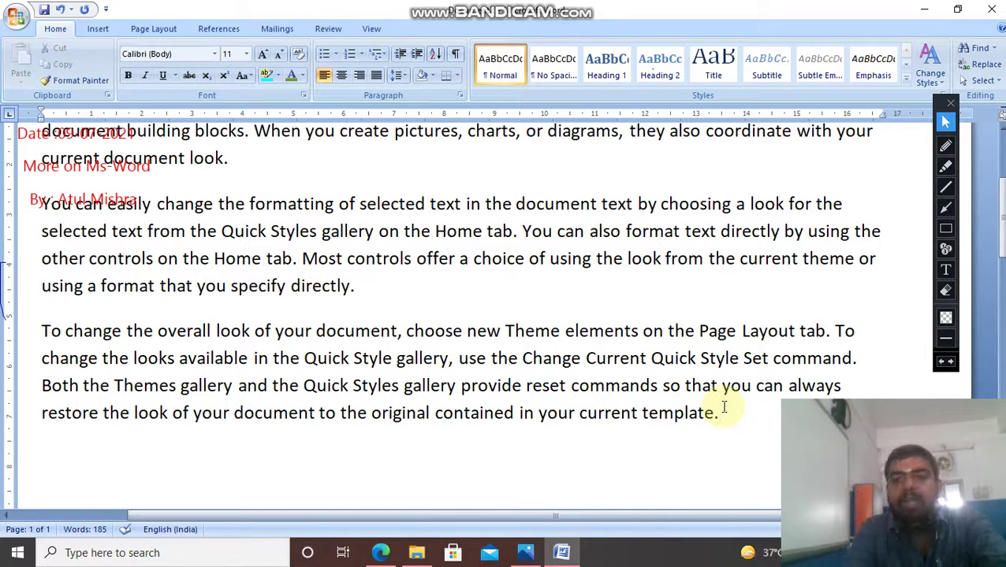
{"action": "key", "text": "shift+Left"}
{"action": "key", "text": "shift+Left"}
{"action": "key", "text": "shift+Left"}
{"action": "key", "text": "shift+Left"}
{"action": "key", "text": "shift+Left"}
{"action": "key", "text": "shift+Left"}
{"action": "key", "text": "shift+Left"}
{"action": "key", "text": "shift+Left"}
{"action": "key", "text": "shift+Left"}
{"action": "key", "text": "shift+Left"}
{"action": "key", "text": "shift+Left"}
{"action": "key", "text": "shift+Left"}
{"action": "key", "text": "shift+Left"}
{"action": "key", "text": "shift+Left"}
{"action": "key", "text": "shift+Left"}
{"action": "key", "text": "shift+Left"}
{"action": "key", "text": "shift+Left"}
{"action": "key", "text": "shift+Left"}
{"action": "key", "text": "shift+Left"}
{"action": "key", "text": "shift+Left"}
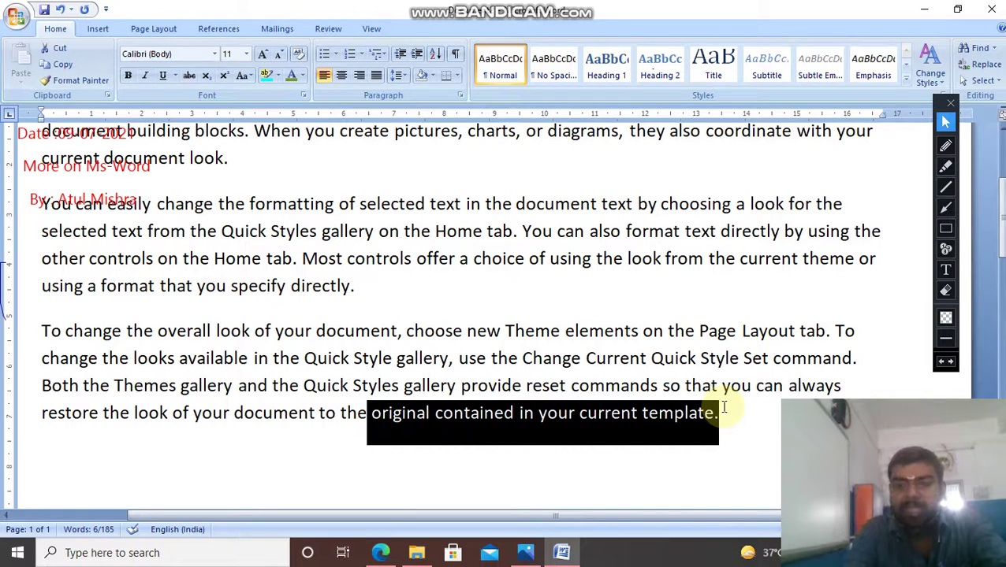
{"action": "key", "text": "shift+Left"}
{"action": "key", "text": "shift+Left"}
{"action": "key", "text": "shift+Left"}
{"action": "key", "text": "shift+Left"}
{"action": "key", "text": "shift+Left"}
{"action": "key", "text": "shift+Left"}
{"action": "key", "text": "shift+Left"}
{"action": "key", "text": "shift+Left"}
{"action": "key", "text": "shift+Left"}
{"action": "key", "text": "shift+Left"}
{"action": "key", "text": "shift+Left"}
{"action": "key", "text": "shift+Left"}
{"action": "key", "text": "shift+Left"}
{"action": "key", "text": "shift+Left"}
{"action": "key", "text": "shift+Left"}
{"action": "key", "text": "shift+Left"}
{"action": "key", "text": "shift+Left"}
{"action": "key", "text": "shift+Left"}
{"action": "key", "text": "shift+Left"}
{"action": "key", "text": "shift+Left"}
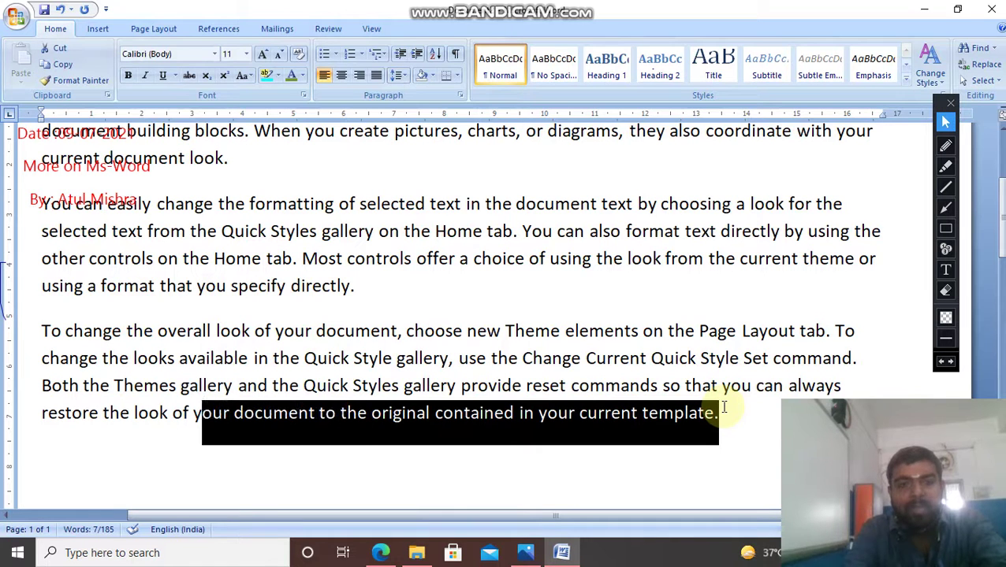
{"action": "key", "text": "shift+Left"}
{"action": "key", "text": "shift+Left"}
{"action": "key", "text": "shift+Left"}
{"action": "key", "text": "shift+Left"}
{"action": "key", "text": "shift+Left"}
{"action": "key", "text": "shift+Left"}
{"action": "key", "text": "shift+Left"}
{"action": "key", "text": "shift+Left"}
{"action": "key", "text": "shift+Left"}
{"action": "key", "text": "shift+Left"}
{"action": "key", "text": "shift+Left"}
{"action": "key", "text": "shift+Left"}
{"action": "key", "text": "shift+Left"}
{"action": "key", "text": "shift+Left"}
{"action": "key", "text": "shift+Left"}
{"action": "key", "text": "shift+Left"}
{"action": "key", "text": "shift+Left"}
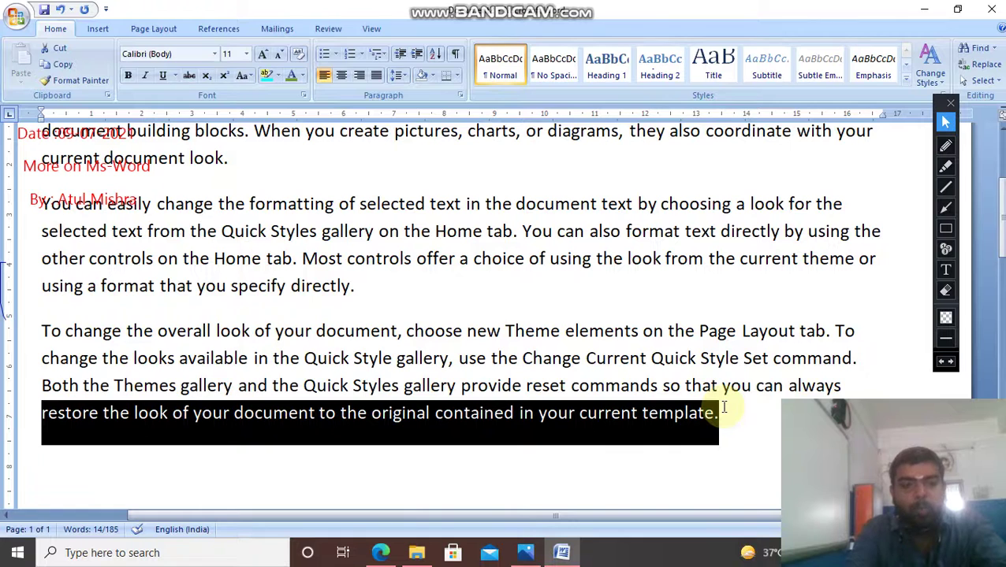
Step: Extend the selection upwards line by line over the paragraphs above, past the line beginning "document building blocks"
{"action": "key", "text": "shift+Up"}
{"action": "key", "text": "shift+Up"}
{"action": "key", "text": "shift+Up"}
{"action": "key", "text": "shift+Up"}
{"action": "key", "text": "shift+Up"}
{"action": "key", "text": "shift+Up"}
{"action": "key", "text": "shift+Up"}
{"action": "key", "text": "shift+Up"}
{"action": "key", "text": "shift+Up"}
{"action": "key", "text": "shift+Up"}
{"action": "key", "text": "shift+Up"}
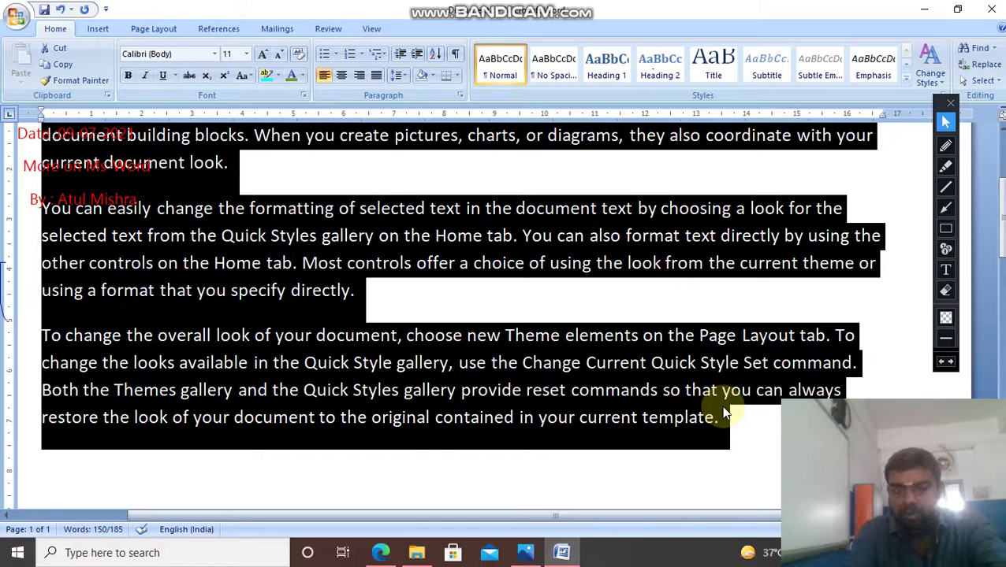
Step: Shrink the selection from its upper end so it starts after "se" of "selected" in the "You can easily change" paragraph
{"action": "key", "text": "shift+Down"}
{"action": "key", "text": "shift+Down"}
{"action": "key", "text": "shift+Right"}
{"action": "key", "text": "shift+Right"}
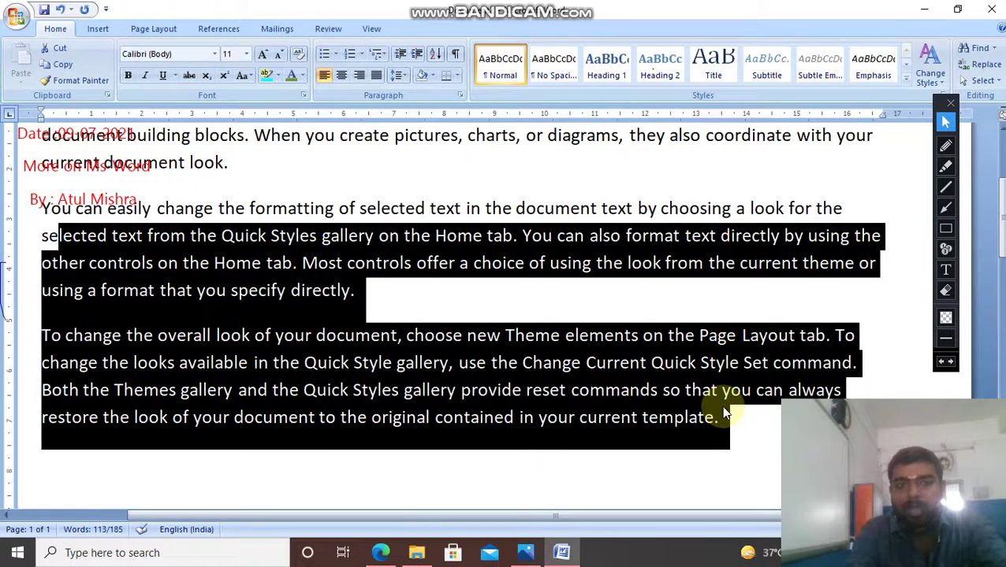
Step: Continue shrinking the selection from its upper end until it starts after "Th" of "Theme" in the last paragraph
{"action": "key", "text": "shift+Right"}
{"action": "key", "text": "shift+Right"}
{"action": "key", "text": "shift+Right"}
{"action": "key", "text": "shift+Right"}
{"action": "key", "text": "shift+Right"}
{"action": "key", "text": "shift+Right"}
{"action": "key", "text": "shift+Right"}
{"action": "key", "text": "shift+Right"}
{"action": "key", "text": "shift+Right"}
{"action": "key", "text": "shift+Right"}
{"action": "key", "text": "shift+Right"}
{"action": "key", "text": "shift+Right"}
{"action": "key", "text": "shift+Right"}
{"action": "key", "text": "shift+Right"}
{"action": "key", "text": "shift+Right"}
{"action": "key", "text": "shift+Right"}
{"action": "key", "text": "shift+Right"}
{"action": "key", "text": "shift+Right"}
{"action": "key", "text": "shift+Right"}
{"action": "key", "text": "shift+Right"}
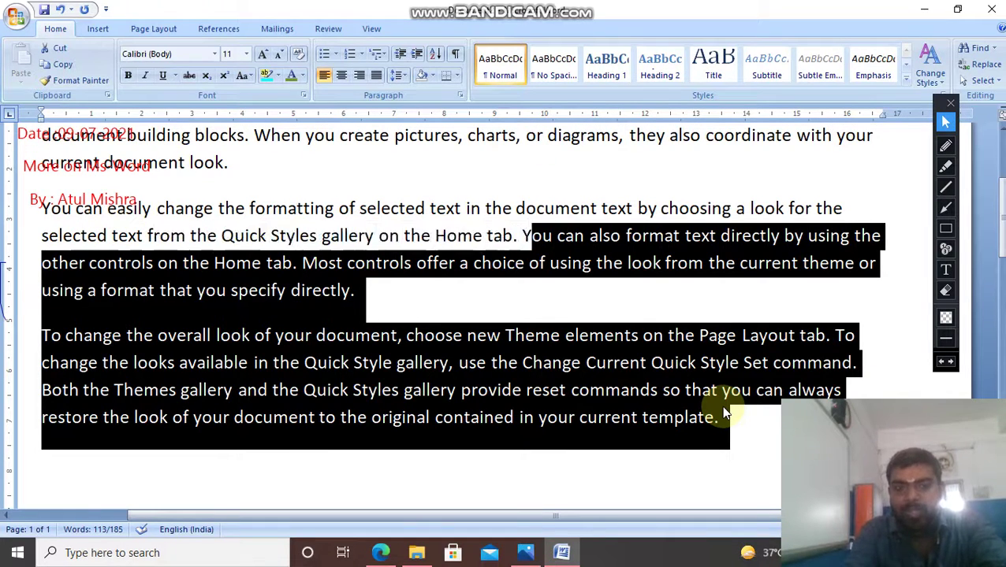
{"action": "key", "text": "shift+Right"}
{"action": "key", "text": "shift+Right"}
{"action": "key", "text": "shift+Right"}
{"action": "key", "text": "shift+Right"}
{"action": "key", "text": "shift+Right"}
{"action": "key", "text": "shift+Right"}
{"action": "key", "text": "shift+Right"}
{"action": "key", "text": "shift+Right"}
{"action": "key", "text": "shift+Right"}
{"action": "key", "text": "shift+Right"}
{"action": "key", "text": "shift+Right"}
{"action": "key", "text": "shift+Right"}
{"action": "key", "text": "shift+Right"}
{"action": "key", "text": "shift+Right"}
{"action": "key", "text": "shift+Right"}
{"action": "key", "text": "shift+Right"}
{"action": "key", "text": "shift+Right"}
{"action": "key", "text": "shift+Right"}
{"action": "key", "text": "shift+Right"}
{"action": "key", "text": "shift+Right"}
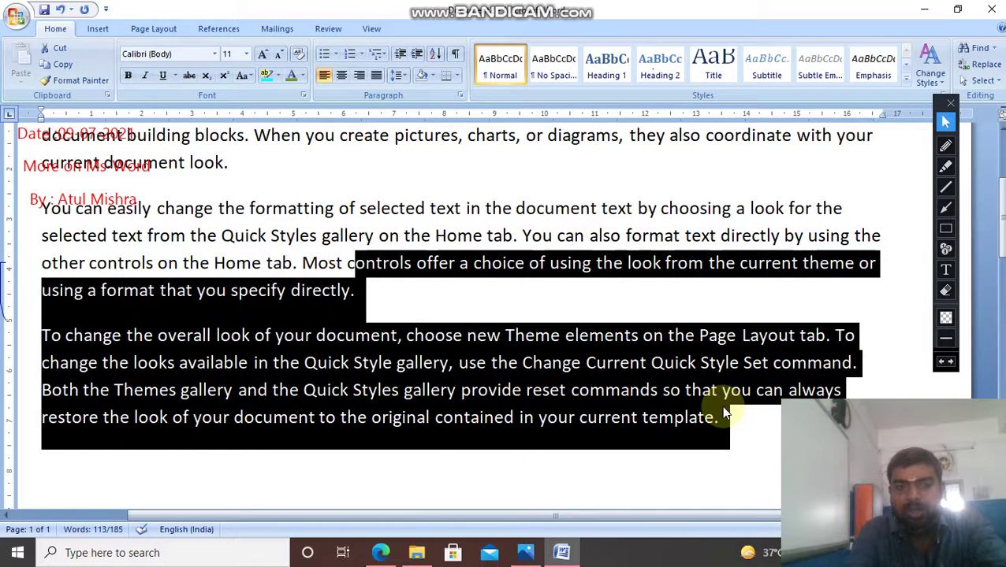
{"action": "key", "text": "shift+Right"}
{"action": "key", "text": "shift+Right"}
{"action": "key", "text": "shift+Right"}
{"action": "key", "text": "shift+Right"}
{"action": "key", "text": "shift+Right"}
{"action": "key", "text": "shift+Right"}
{"action": "key", "text": "shift+Right"}
{"action": "key", "text": "shift+Right"}
{"action": "key", "text": "shift+Right"}
{"action": "key", "text": "shift+Right"}
{"action": "key", "text": "shift+Right"}
{"action": "key", "text": "shift+Right"}
{"action": "key", "text": "shift+Right"}
{"action": "key", "text": "shift+Right"}
{"action": "key", "text": "shift+Right"}
{"action": "key", "text": "shift+Right"}
{"action": "key", "text": "shift+Right"}
{"action": "key", "text": "shift+Right"}
{"action": "key", "text": "shift+Right"}
{"action": "key", "text": "shift+Right"}
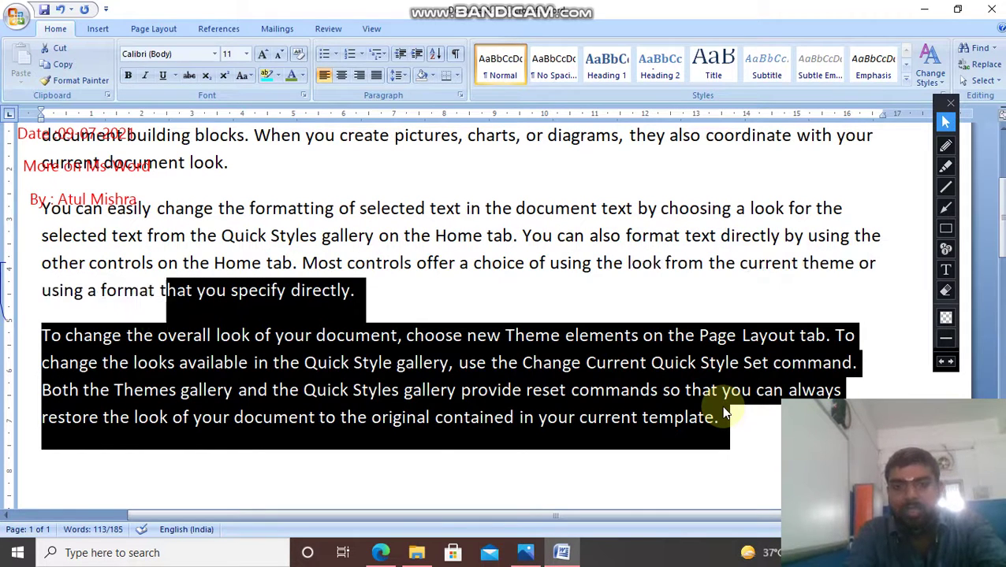
{"action": "key", "text": "shift+Right"}
{"action": "key", "text": "shift+Right"}
{"action": "key", "text": "shift+Right"}
{"action": "key", "text": "shift+Right"}
{"action": "key", "text": "shift+Right"}
{"action": "key", "text": "shift+Right"}
{"action": "key", "text": "shift+Right"}
{"action": "key", "text": "shift+Right"}
{"action": "key", "text": "shift+Right"}
{"action": "key", "text": "shift+Right"}
{"action": "key", "text": "shift+Right"}
{"action": "key", "text": "shift+Right"}
{"action": "key", "text": "shift+Right"}
{"action": "key", "text": "shift+Right"}
{"action": "key", "text": "shift+Right"}
{"action": "key", "text": "shift+Right"}
{"action": "key", "text": "shift+Right"}
{"action": "key", "text": "shift+Right"}
{"action": "key", "text": "shift+Right"}
{"action": "key", "text": "shift+Right"}
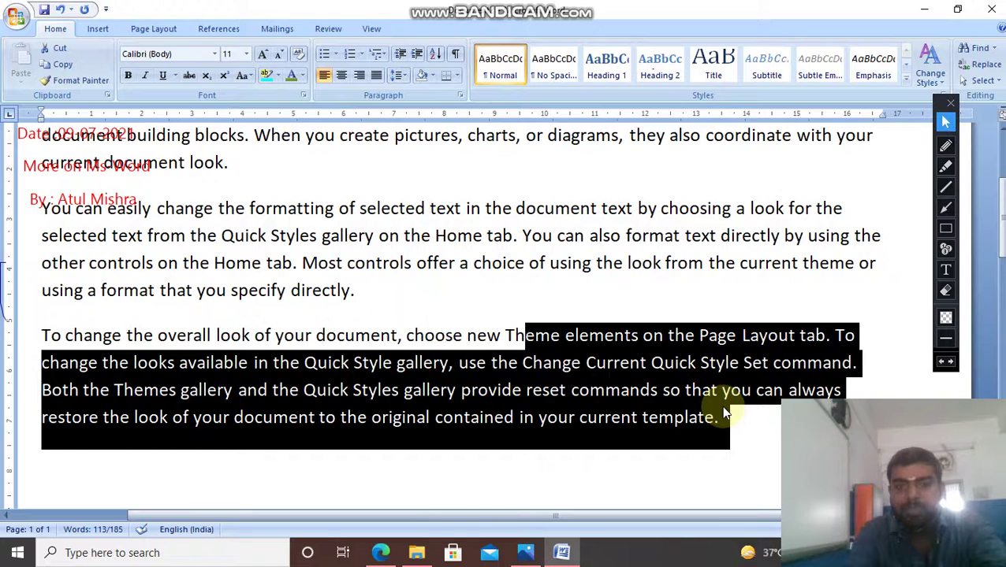
Step: Select upwards from the blank line below the last paragraph to just after the "T" of "To change", and switch to the textbook PDF
{"action": "left_click", "coordinate": [725, 412]}
{"action": "key", "text": "Down"}
{"action": "key", "text": "shift+Right"}
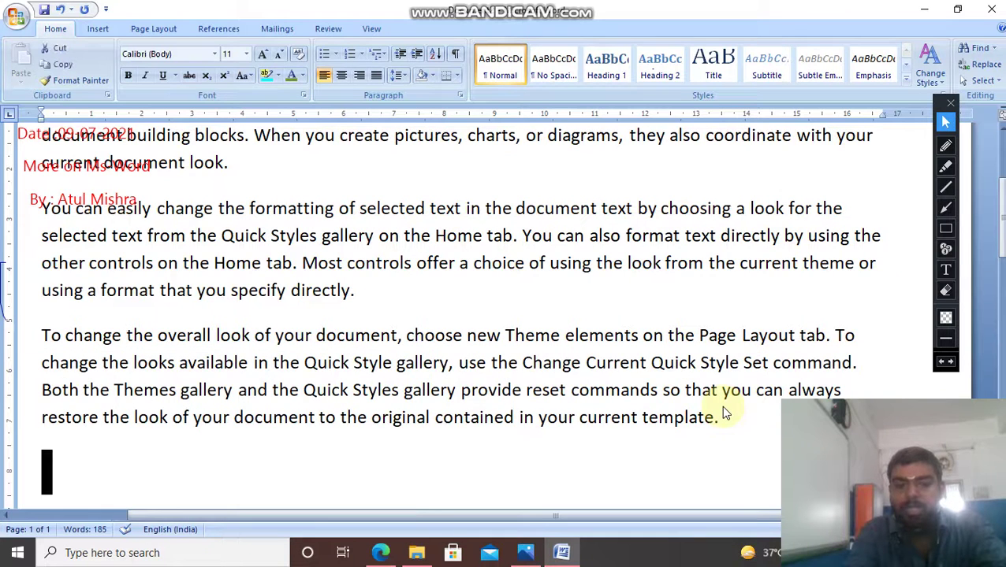
{"action": "key", "text": "shift+Up"}
{"action": "key", "text": "shift+Up"}
{"action": "key", "text": "shift+Up"}
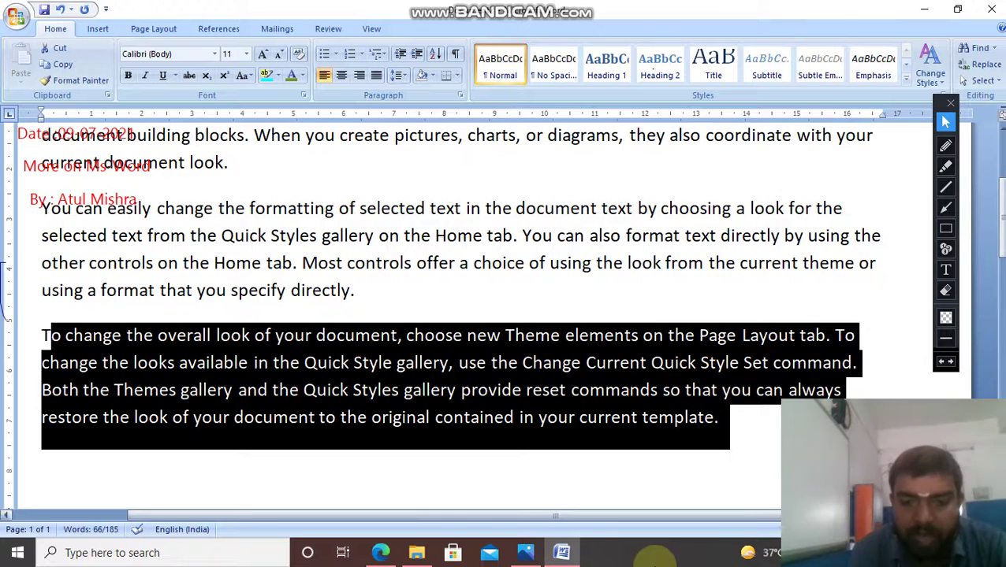
{"action": "left_click", "coordinate": [381, 551]}
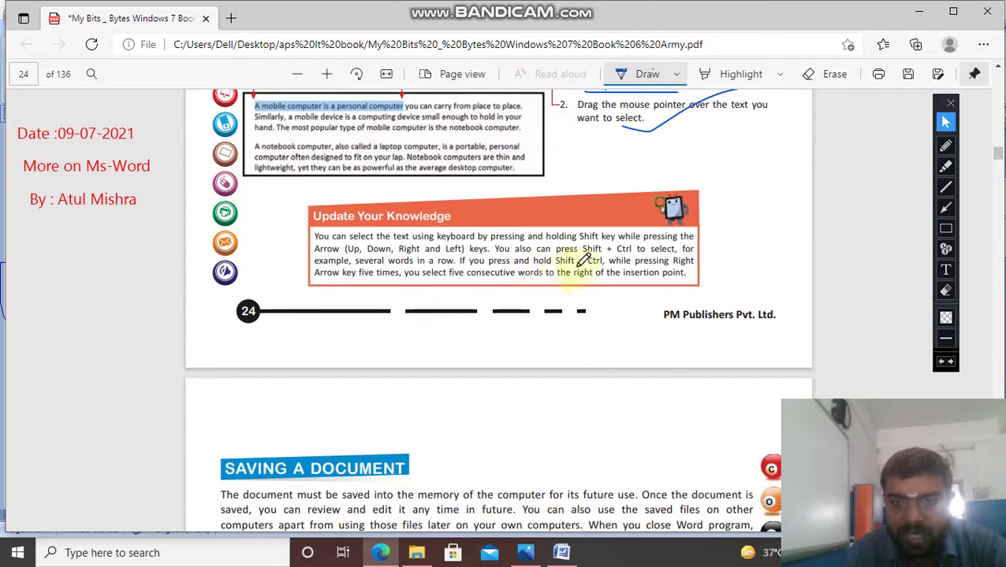
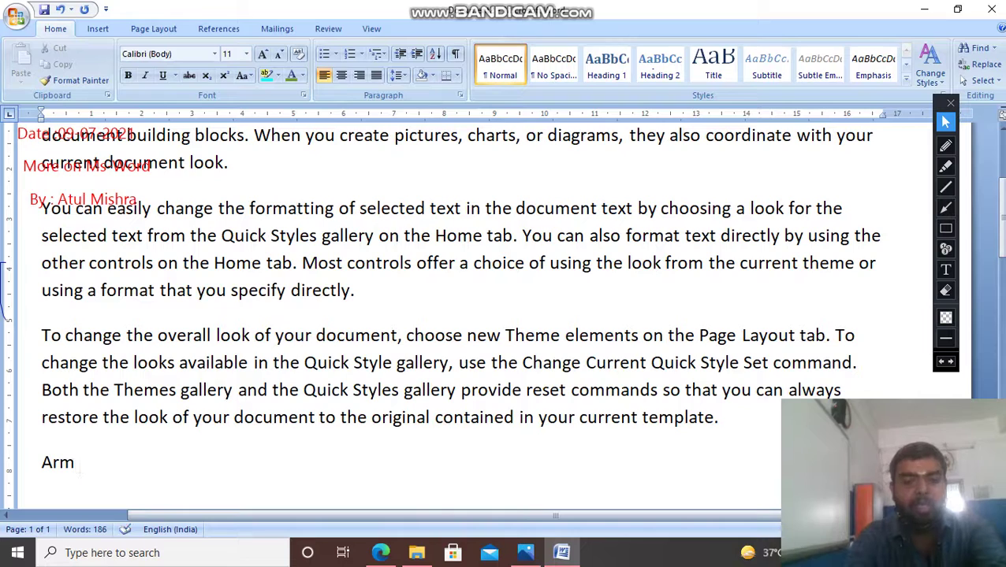
Step: Complete the line below the last paragraph so it reads "Army Public school document"
{"action": "type", "text": "y p"}
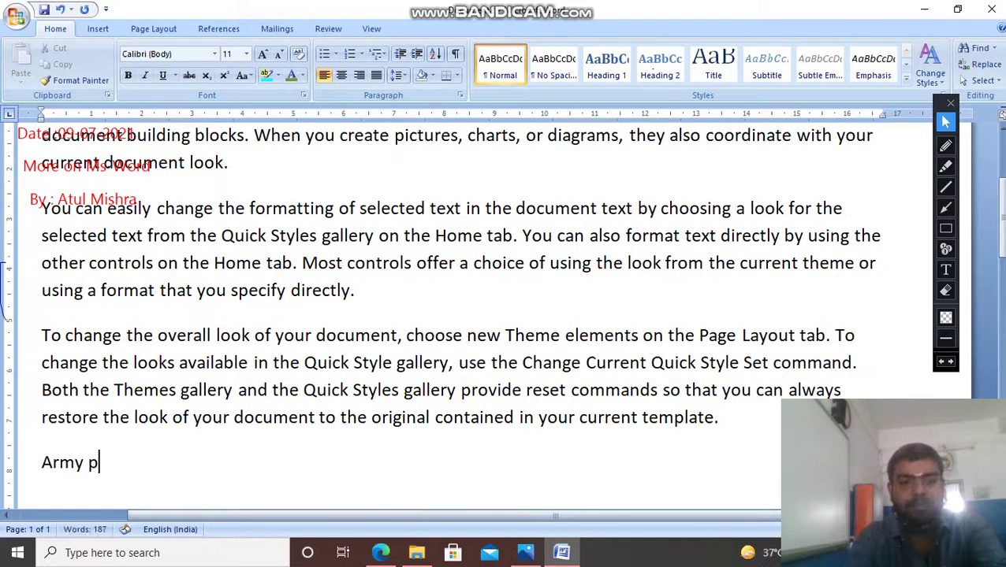
{"action": "type", "text": "UBLIC schoo"}
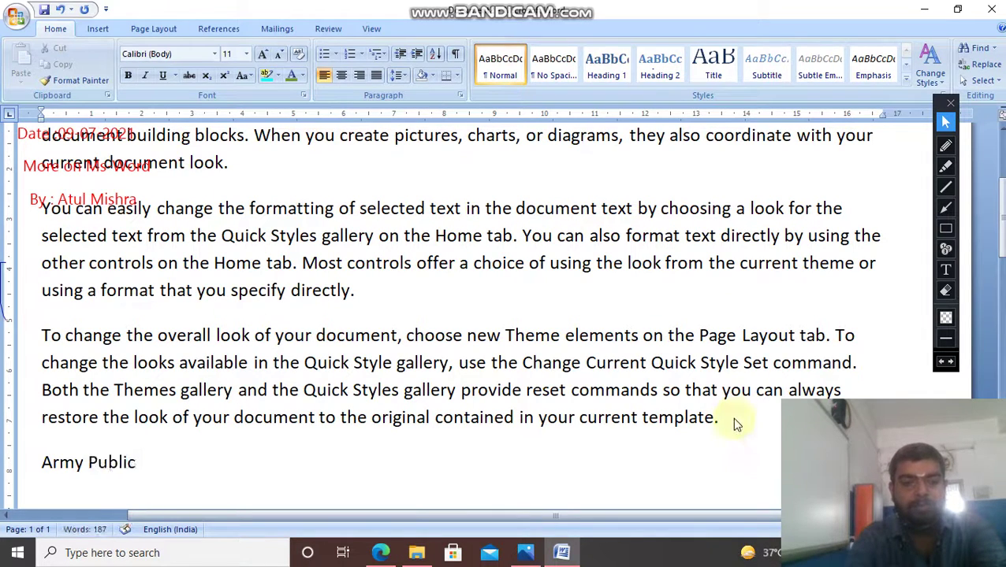
{"action": "type", "text": "l"}
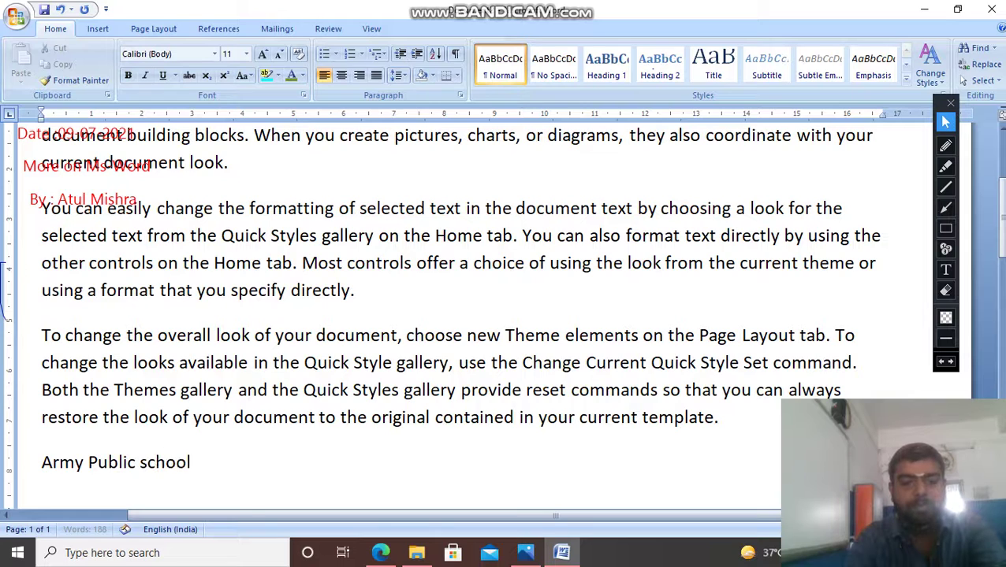
{"action": "type", "text": " documen"}
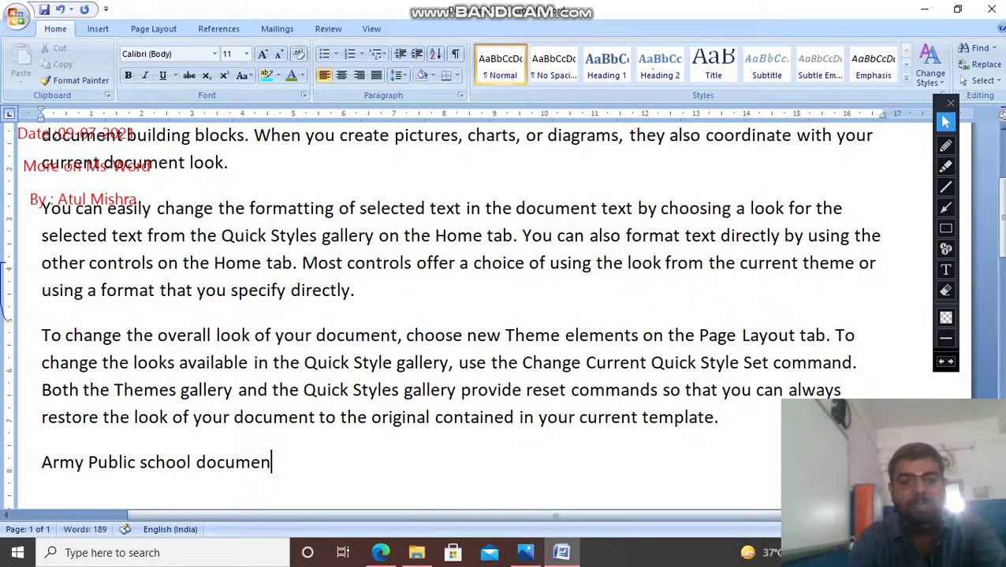
{"action": "type", "text": "t"}
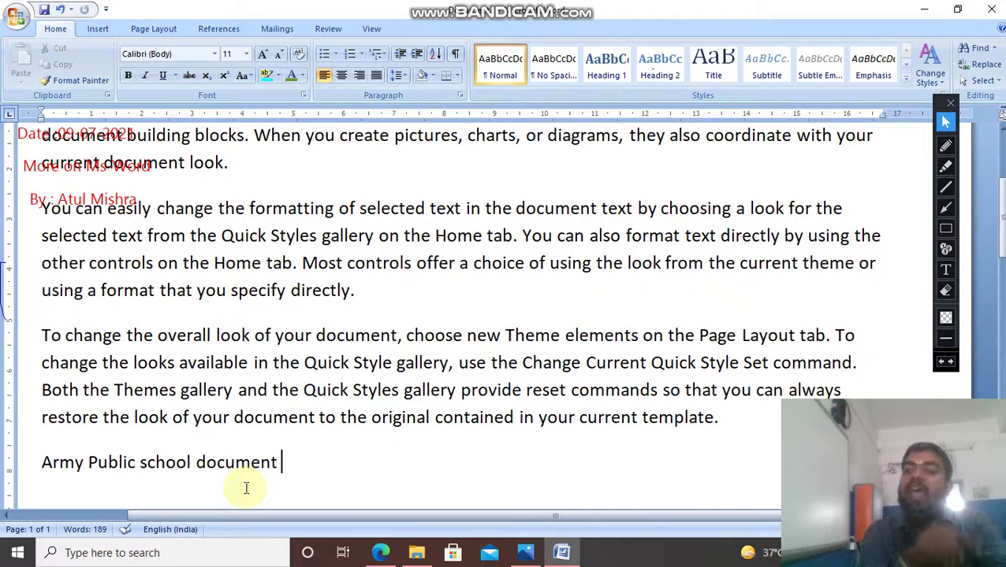
Step: Try to save the document to the Desktop as a Word Document named "compueter viedo class 6"
{"action": "left_click", "coordinate": [23, 22]}
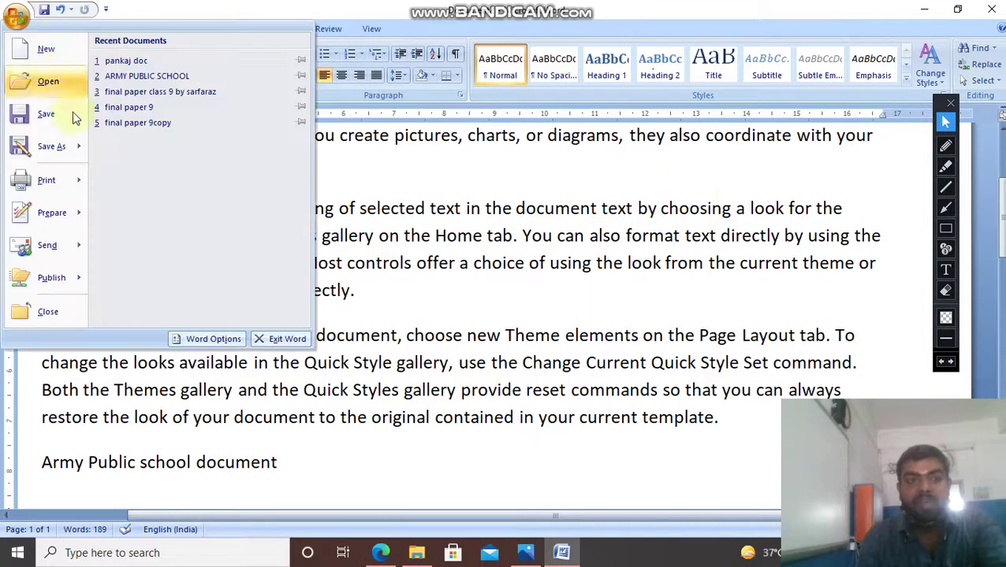
{"action": "left_click", "coordinate": [71, 145]}
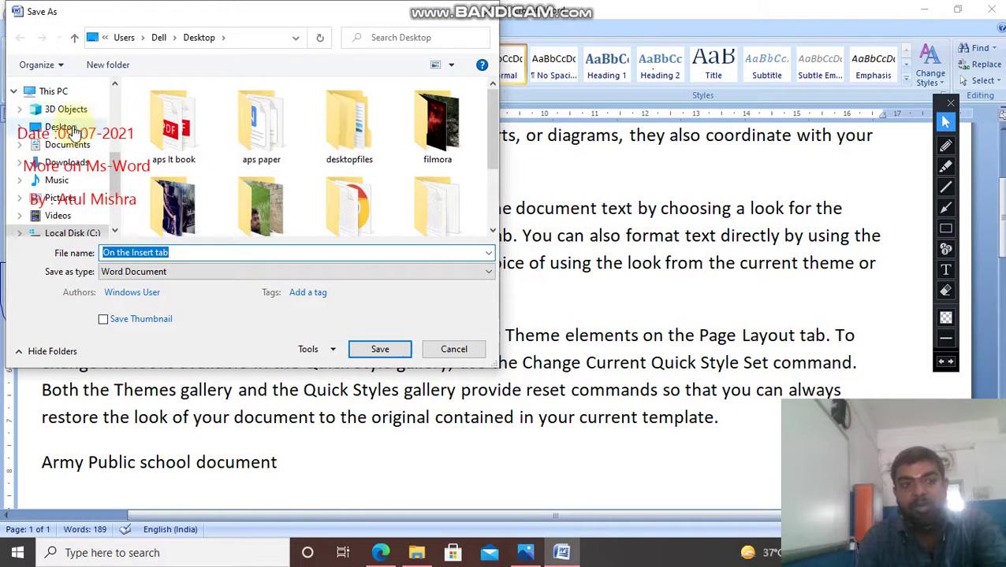
{"action": "left_click", "coordinate": [63, 127]}
{"action": "left_click", "coordinate": [180, 252]}
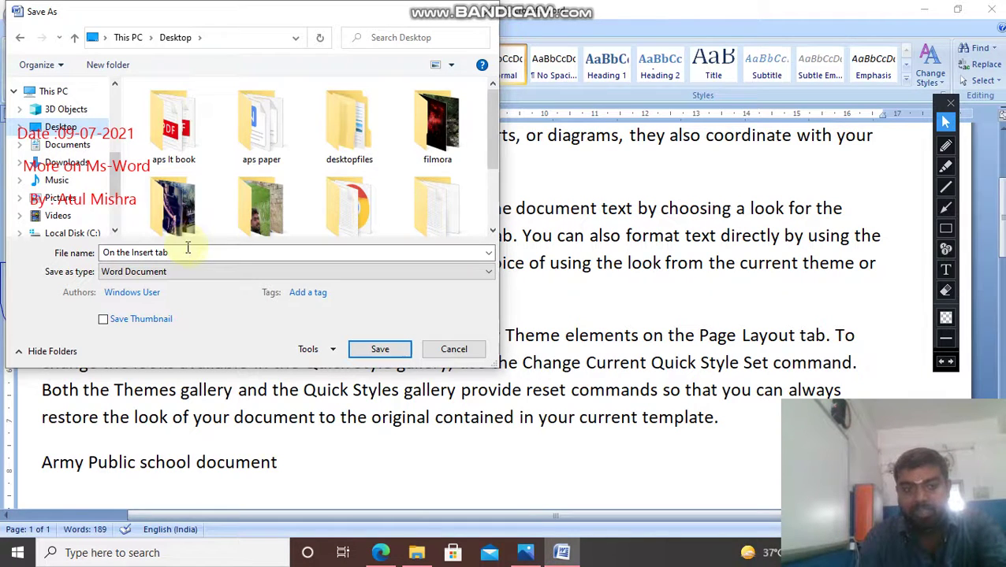
{"action": "left_click", "coordinate": [186, 252]}
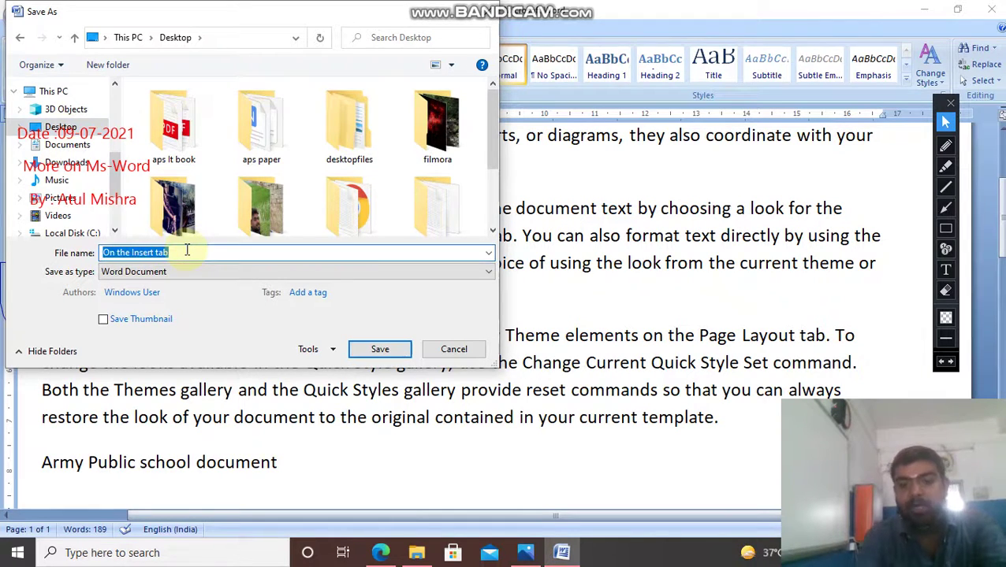
{"action": "type", "text": "compueter viedo class 6"}
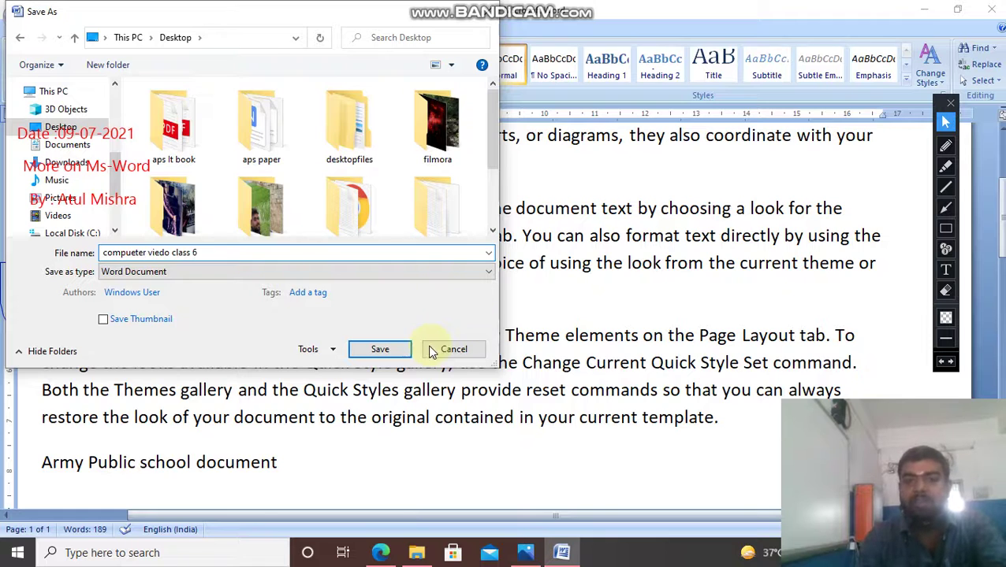
{"action": "left_click", "coordinate": [358, 353]}
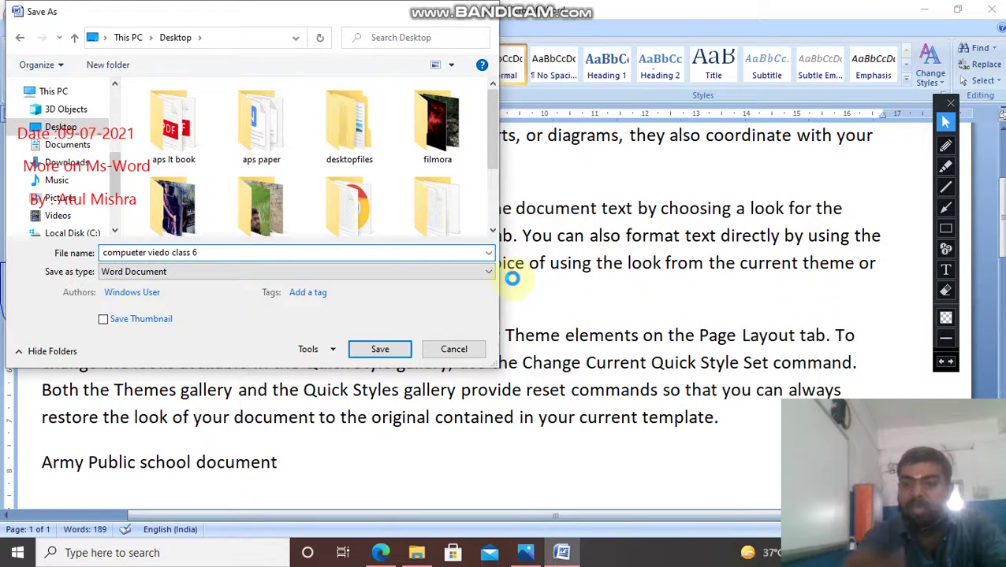
{"action": "left_click", "coordinate": [480, 350]}
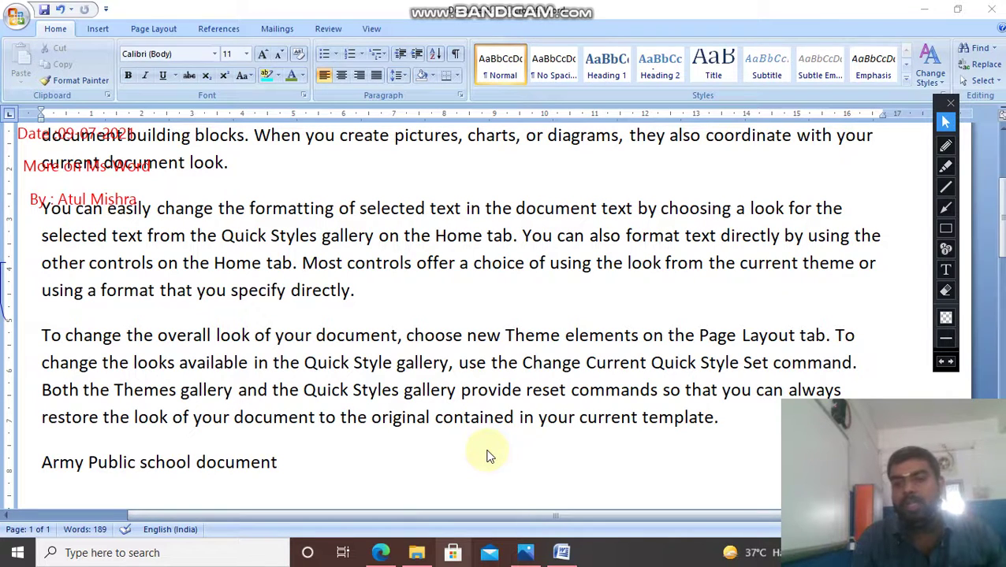
Step: Switch to the textbook PDF and mark the "Saving a Document in Word 97-2003 Format" heading with a pen loop and tick strokes
{"action": "left_click", "coordinate": [380, 553]}
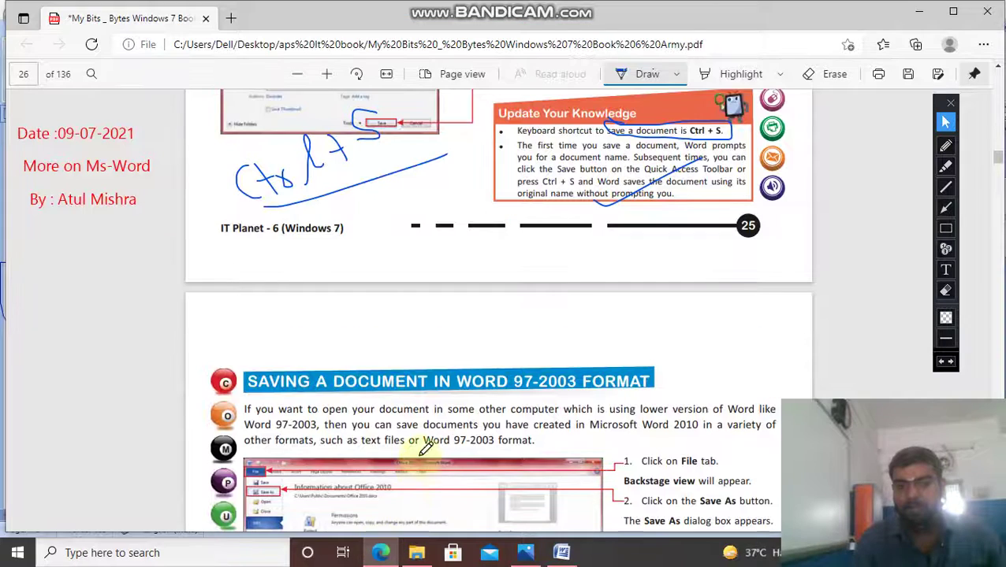
{"action": "scroll", "coordinate": [410, 291], "scroll_direction": "down", "scroll_amount": 2}
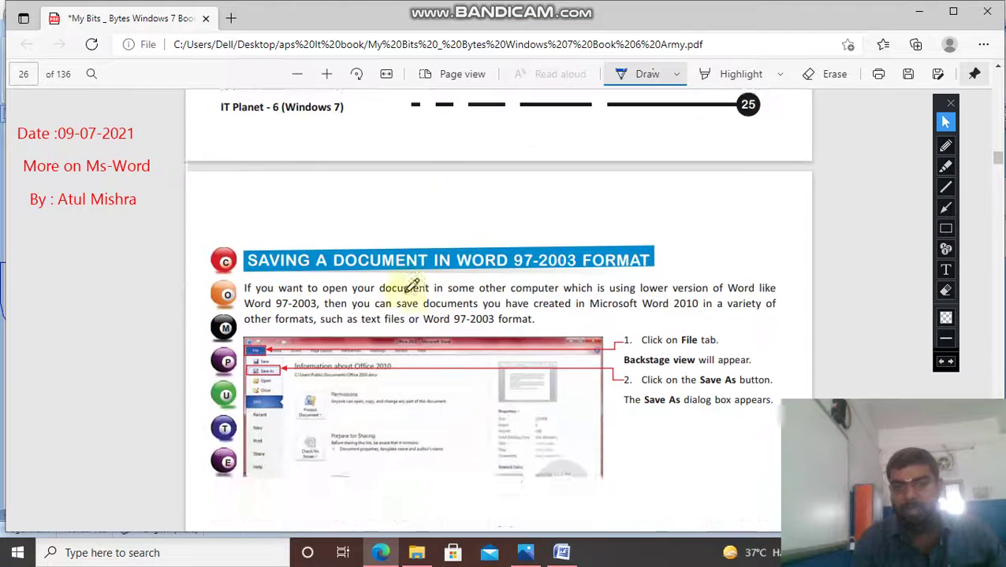
{"action": "scroll", "coordinate": [411, 285], "scroll_direction": "down", "scroll_amount": 1}
{"action": "left_click_drag", "start_coordinate": [259, 224], "coordinate": [334, 186]}
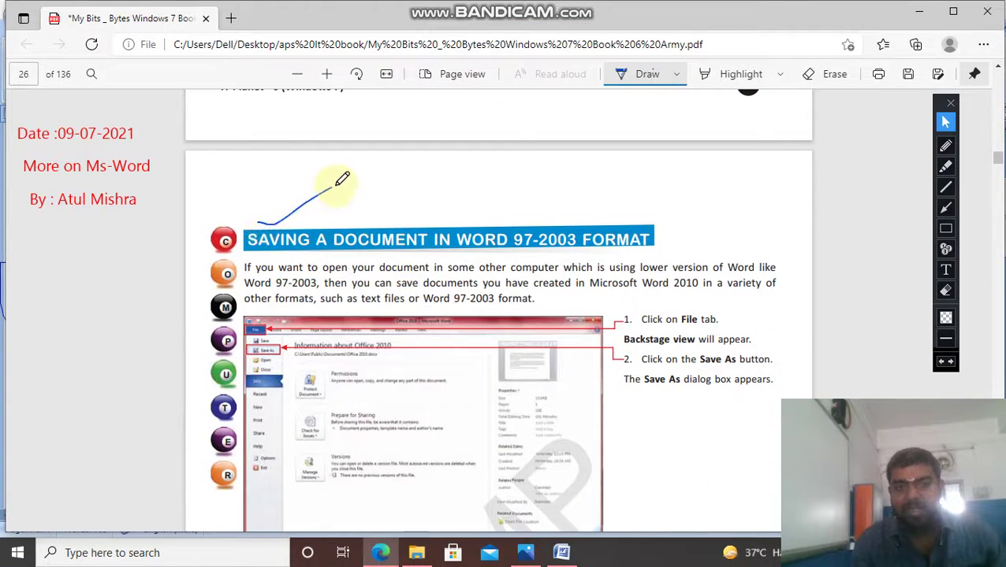
{"action": "mouse_move", "coordinate": [254, 252]}
{"action": "left_mouse_down"}
{"action": "mouse_move", "coordinate": [642, 232]}
{"action": "mouse_move", "coordinate": [586, 221]}
{"action": "mouse_move", "coordinate": [271, 219]}
{"action": "mouse_move", "coordinate": [376, 271]}
{"action": "left_mouse_up"}
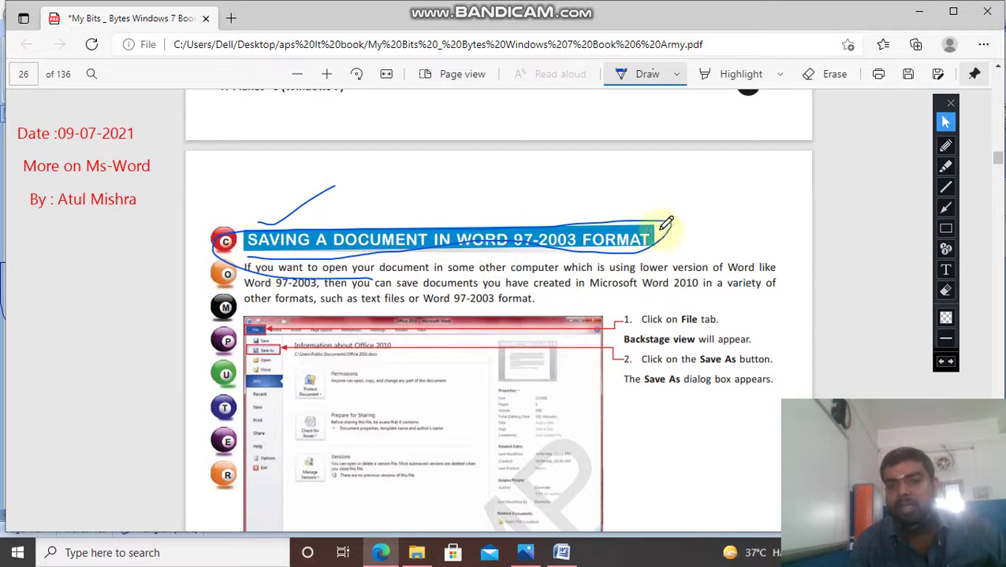
{"action": "left_click_drag", "start_coordinate": [671, 228], "coordinate": [740, 191]}
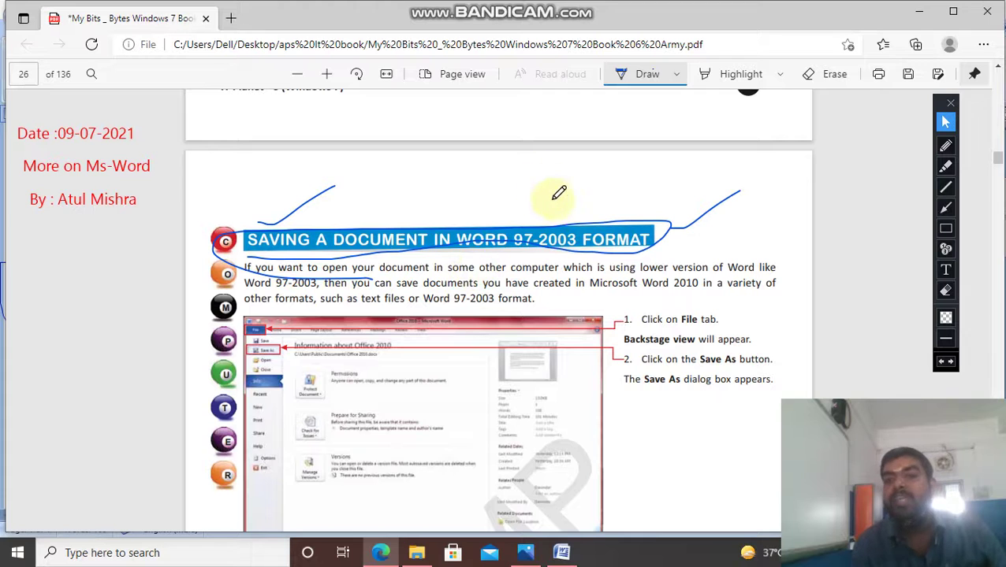
Step: Draw pen ticks above the "Saving a Document in PDF or XPS Format" and "Views of Document" headings
{"action": "scroll", "coordinate": [573, 217], "scroll_direction": "down", "scroll_amount": 5}
{"action": "scroll", "coordinate": [577, 226], "scroll_direction": "down", "scroll_amount": 5}
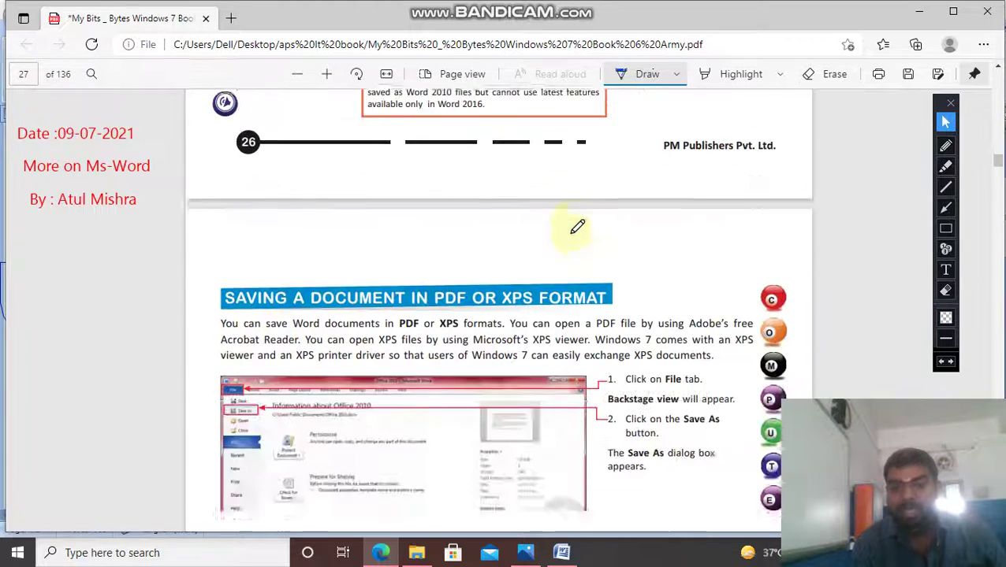
{"action": "left_click_drag", "start_coordinate": [614, 219], "coordinate": [662, 161]}
{"action": "scroll", "coordinate": [701, 188], "scroll_direction": "down", "scroll_amount": 10}
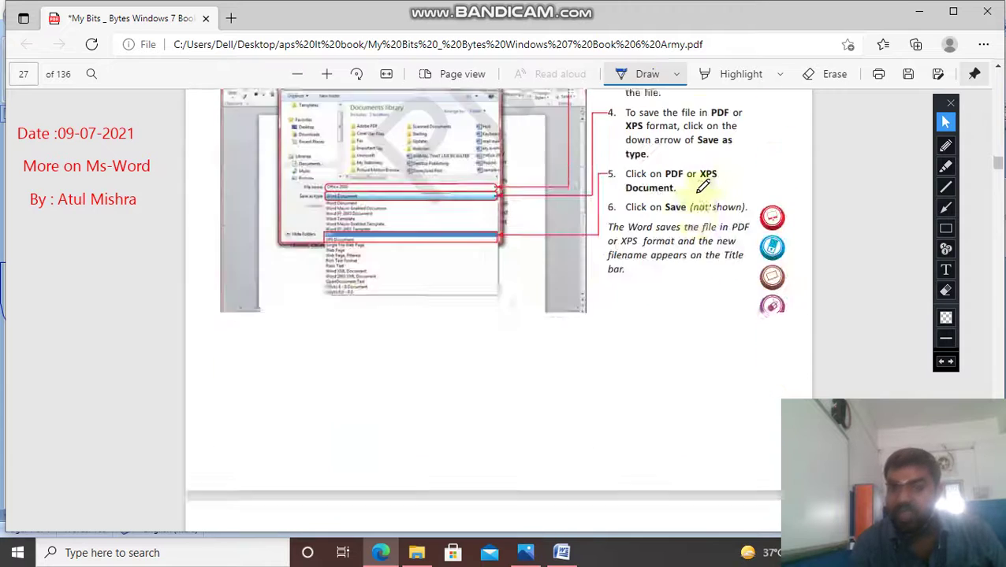
{"action": "scroll", "coordinate": [508, 188], "scroll_direction": "up", "scroll_amount": 1}
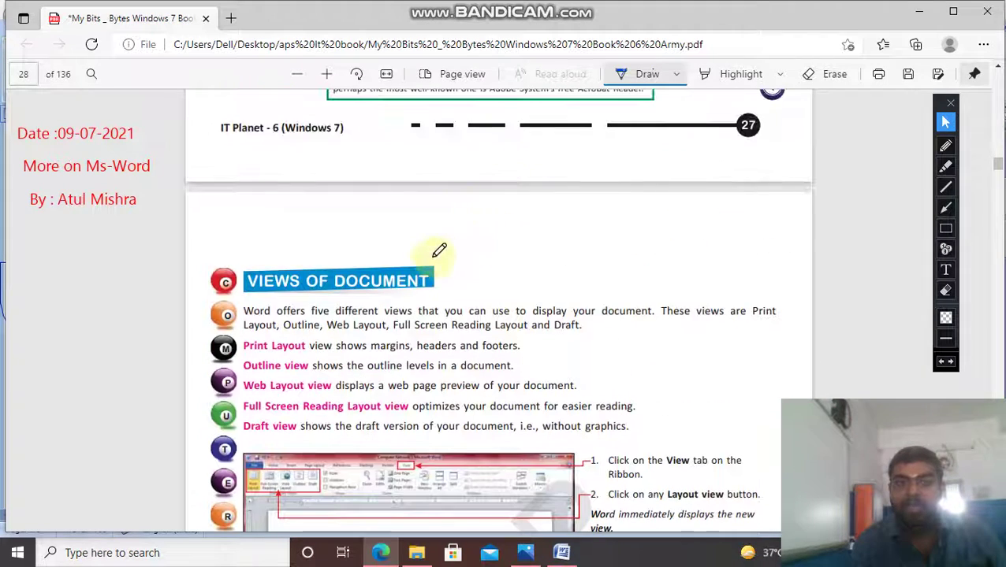
{"action": "left_click_drag", "start_coordinate": [412, 267], "coordinate": [504, 215]}
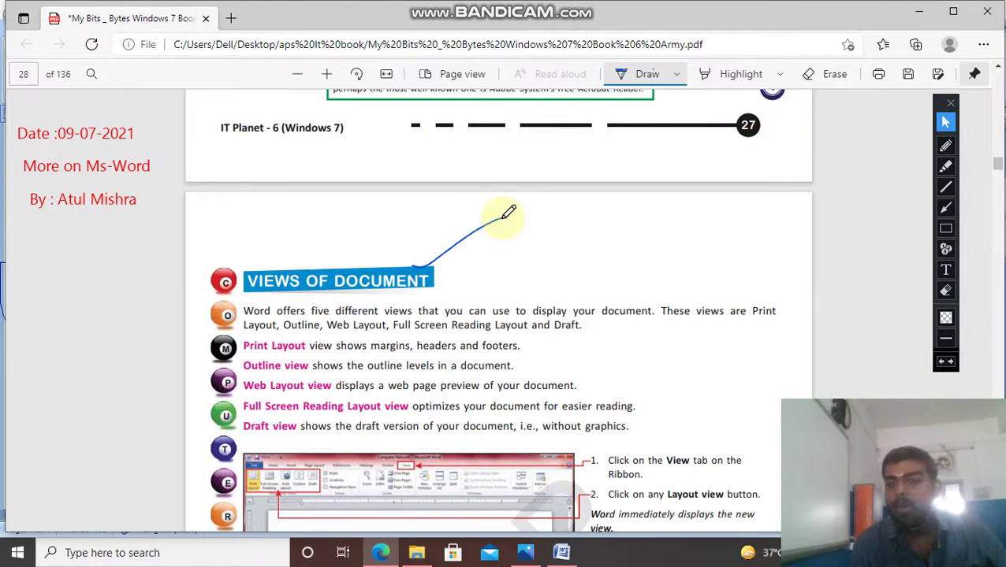